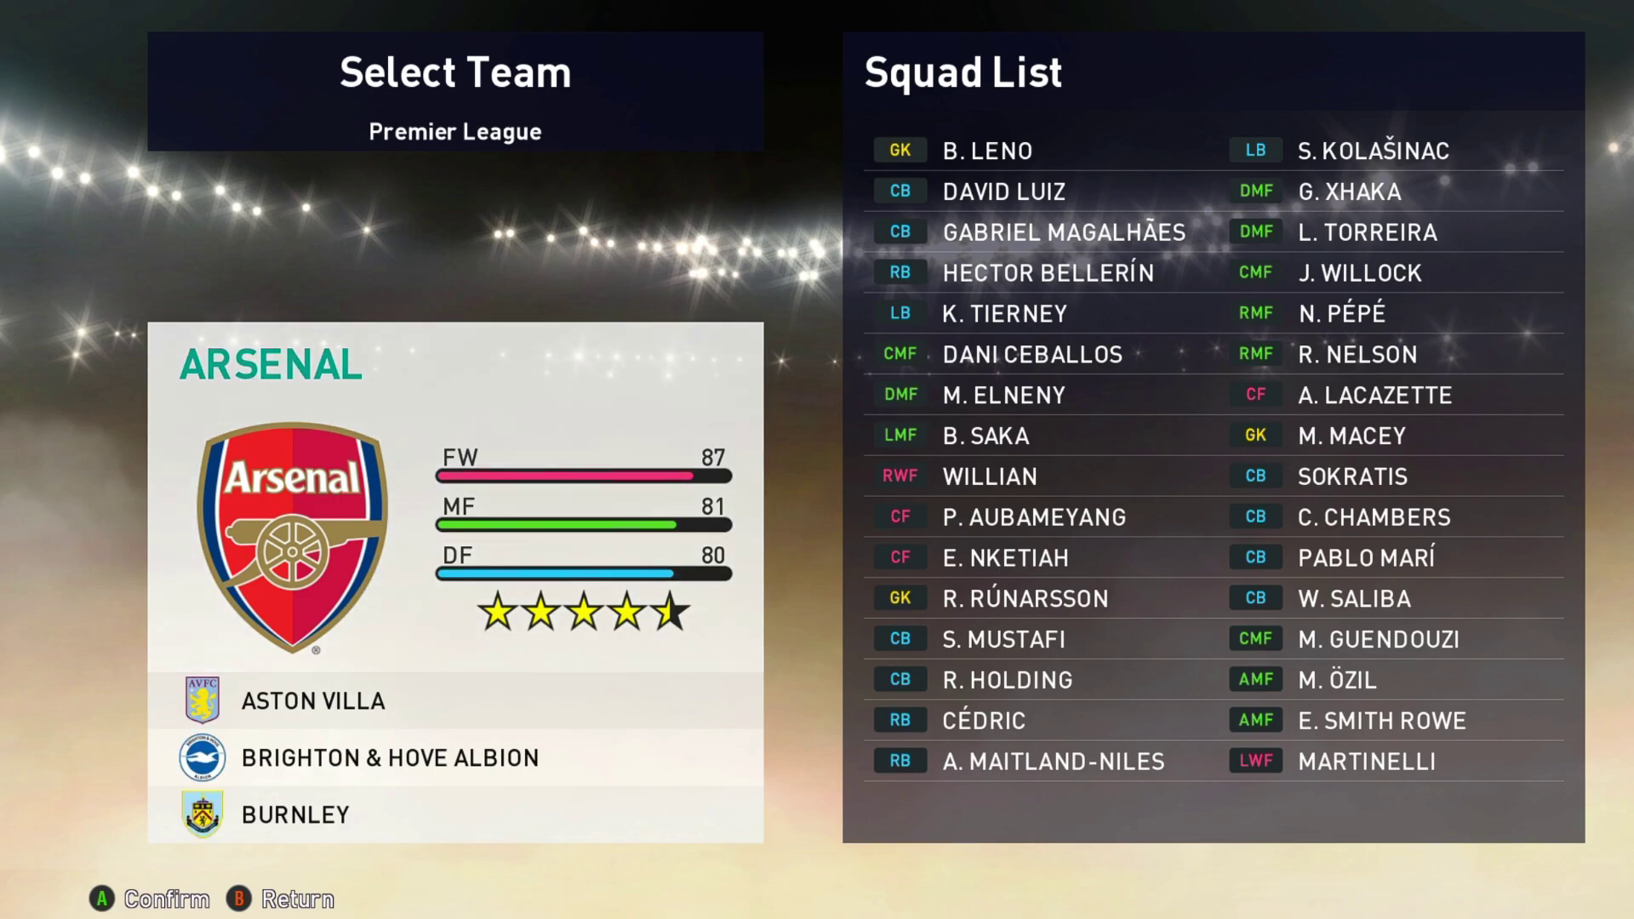
Step: Open Aston Villa's Game Plan from the Premier League team selection
key(Down)
key(Return)
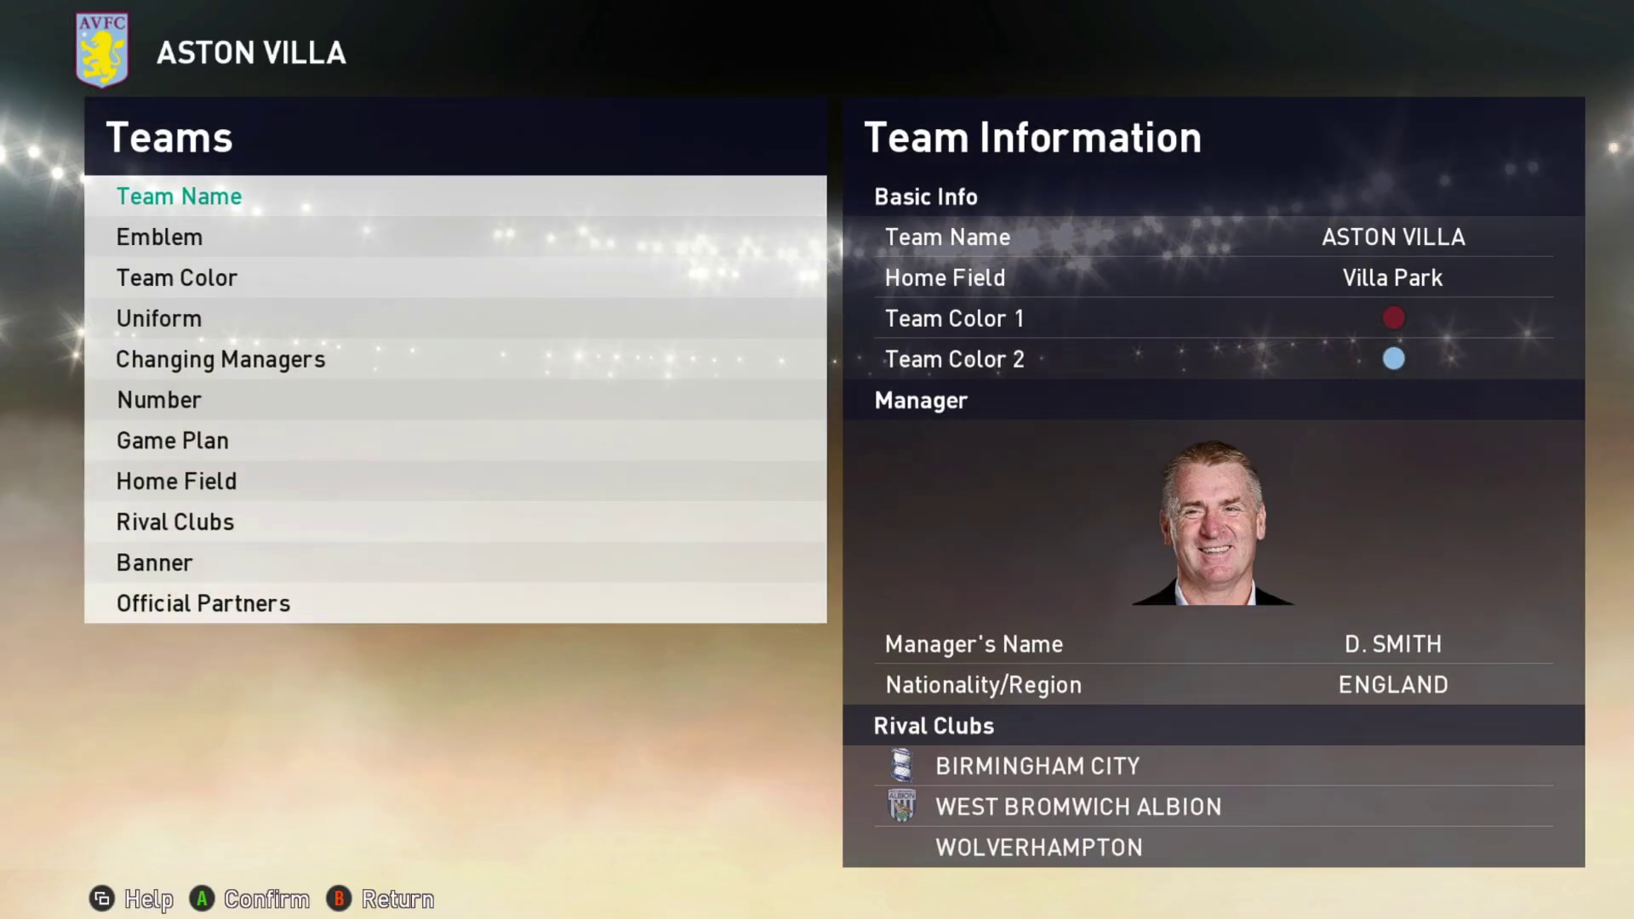
key(Down)
key(Down)
key(Down)
key(Down)
key(Down)
key(Down)
key(Return)
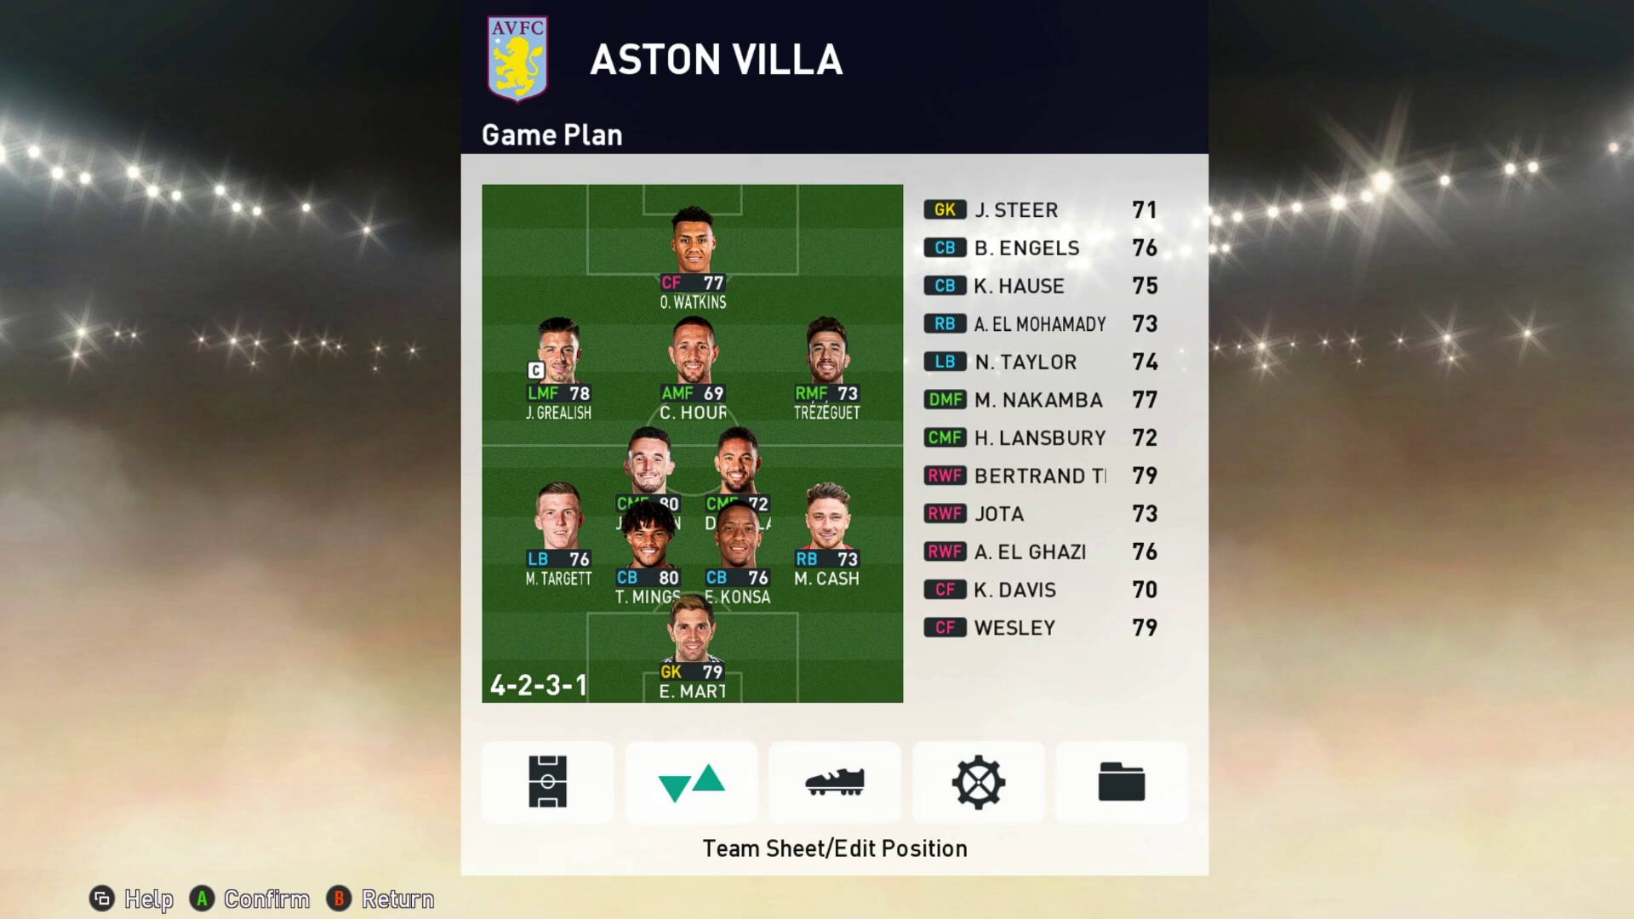
Step: Review Aston Villa's preset tactics, toggle Fluid Formation on and back off, and return to the team selection
key(Left)
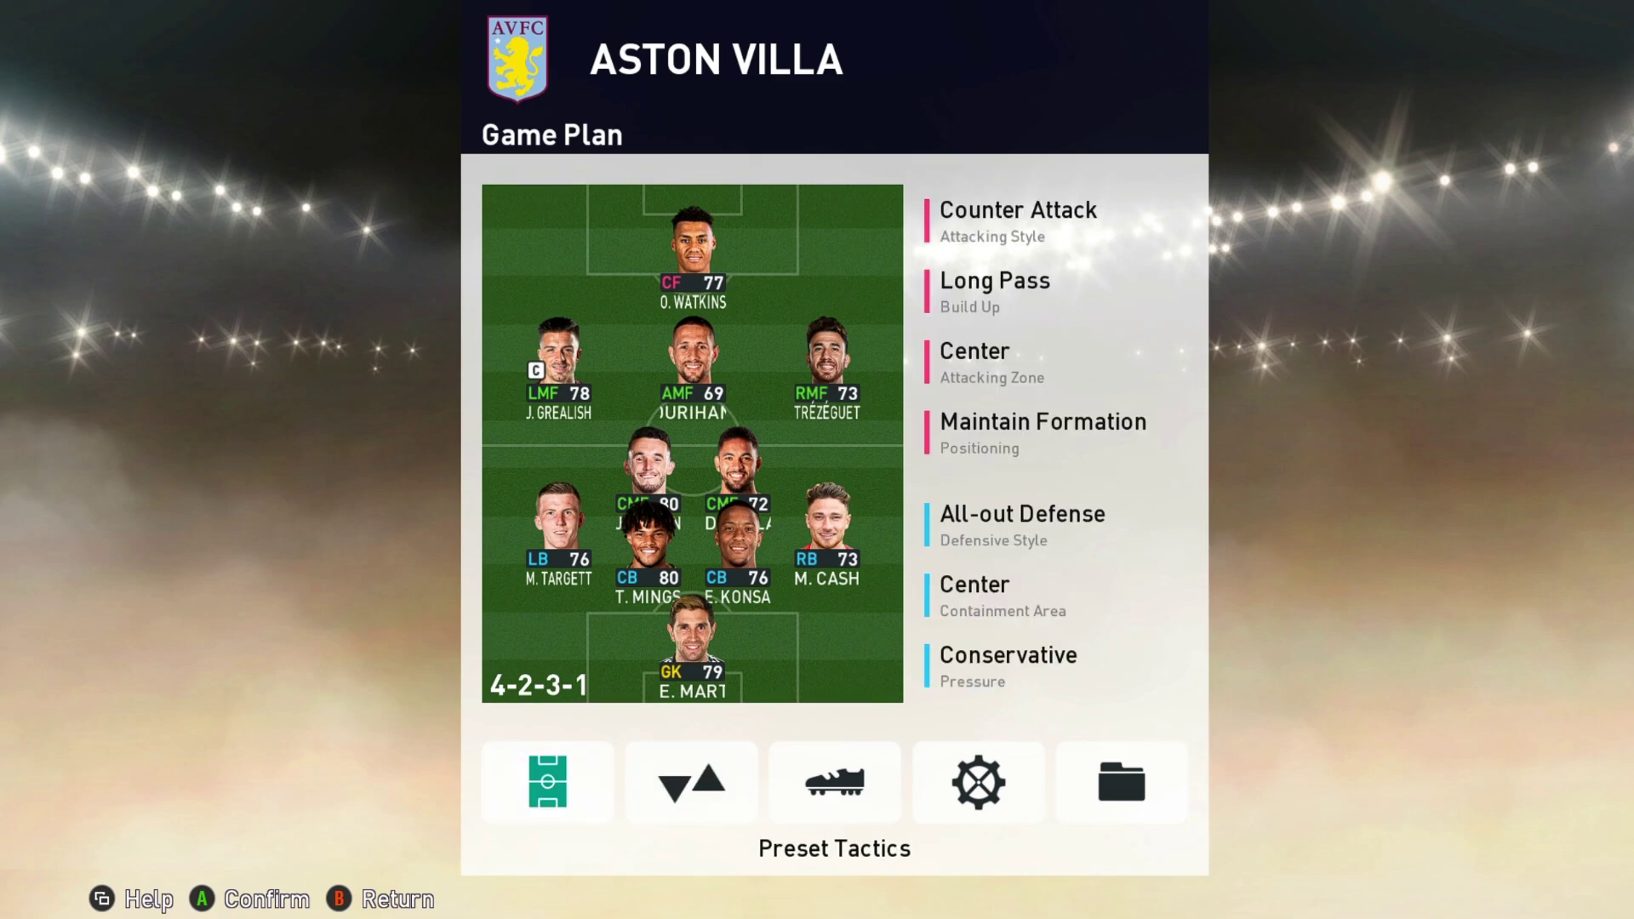
key(Return)
key(Down)
key(Down)
key(Down)
key(Down)
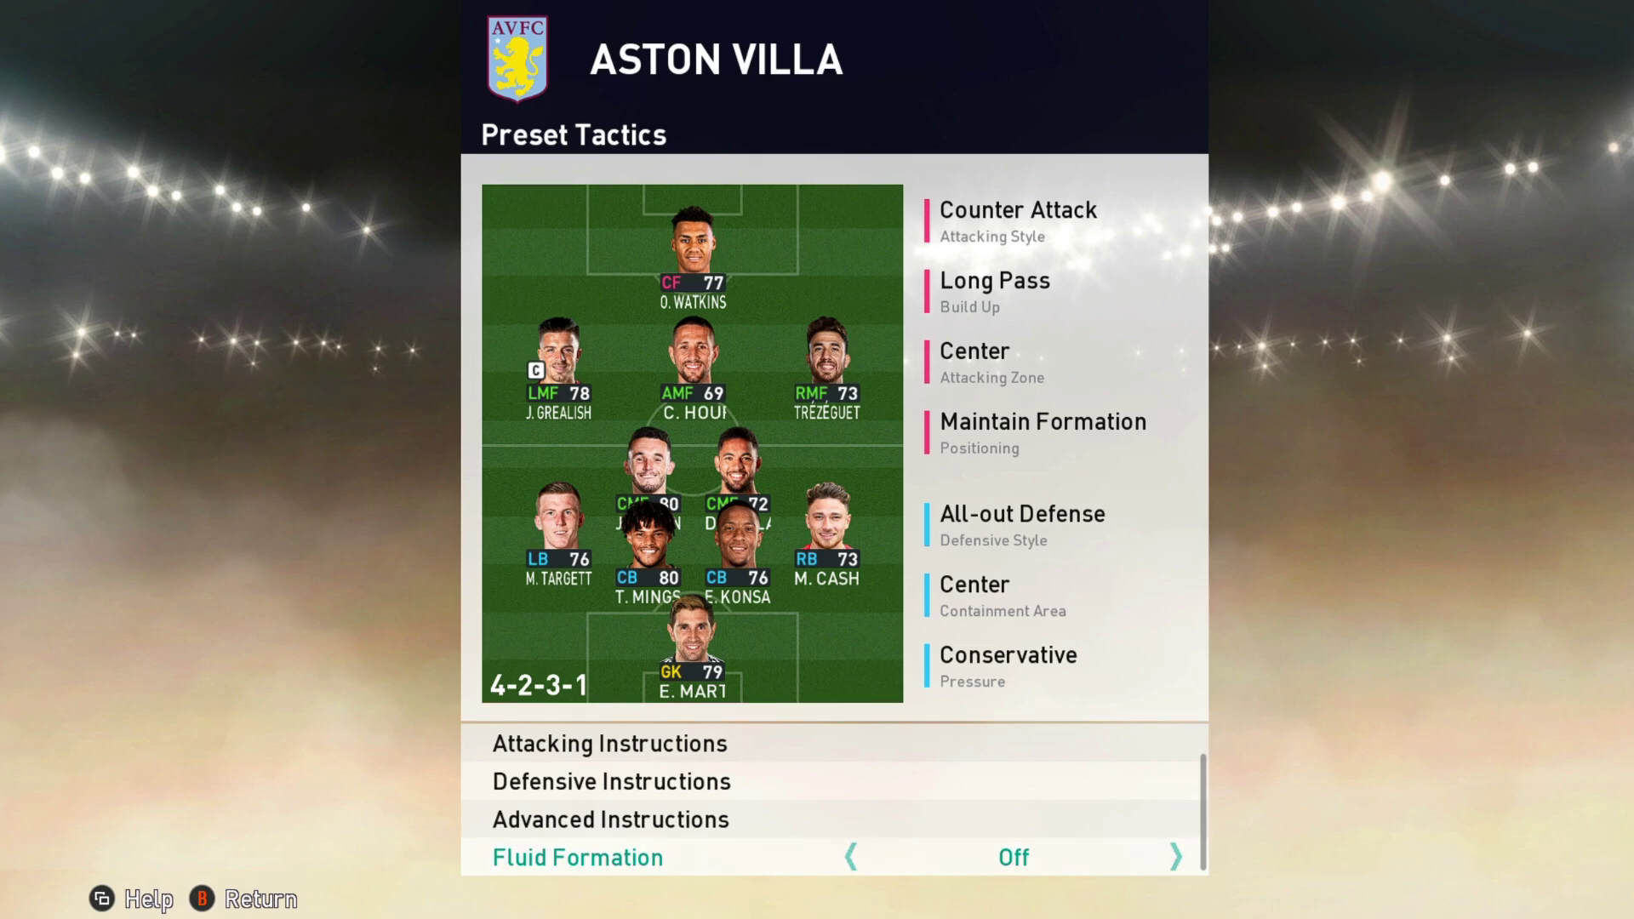
key(Right)
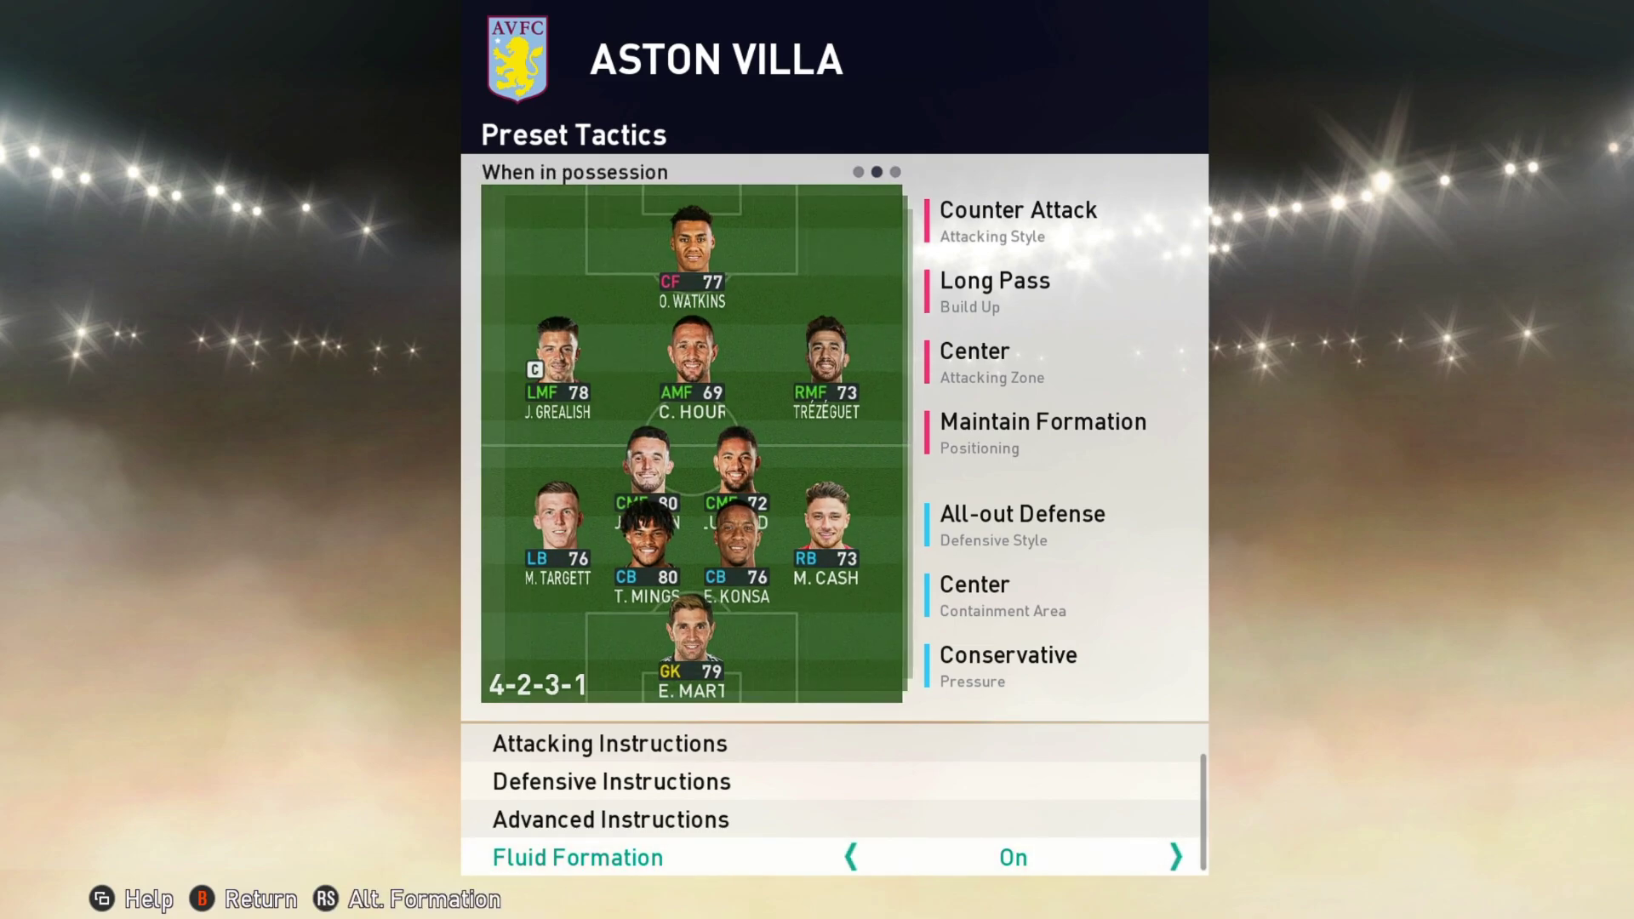
key(Left)
key(Escape)
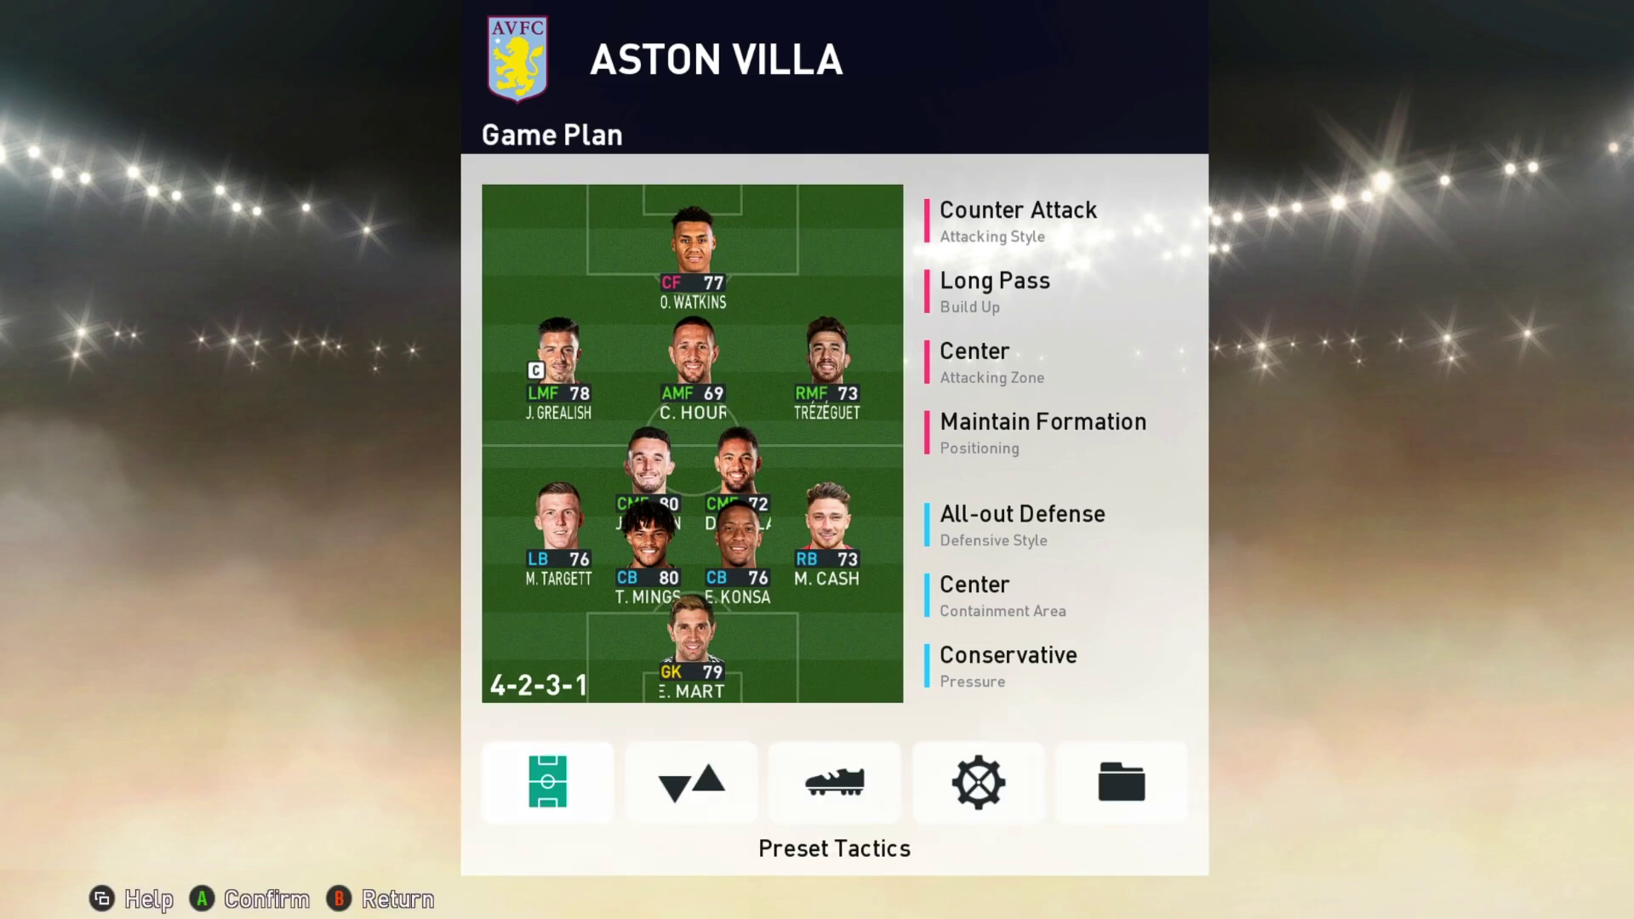
key(Escape)
key(Down)
key(Escape)
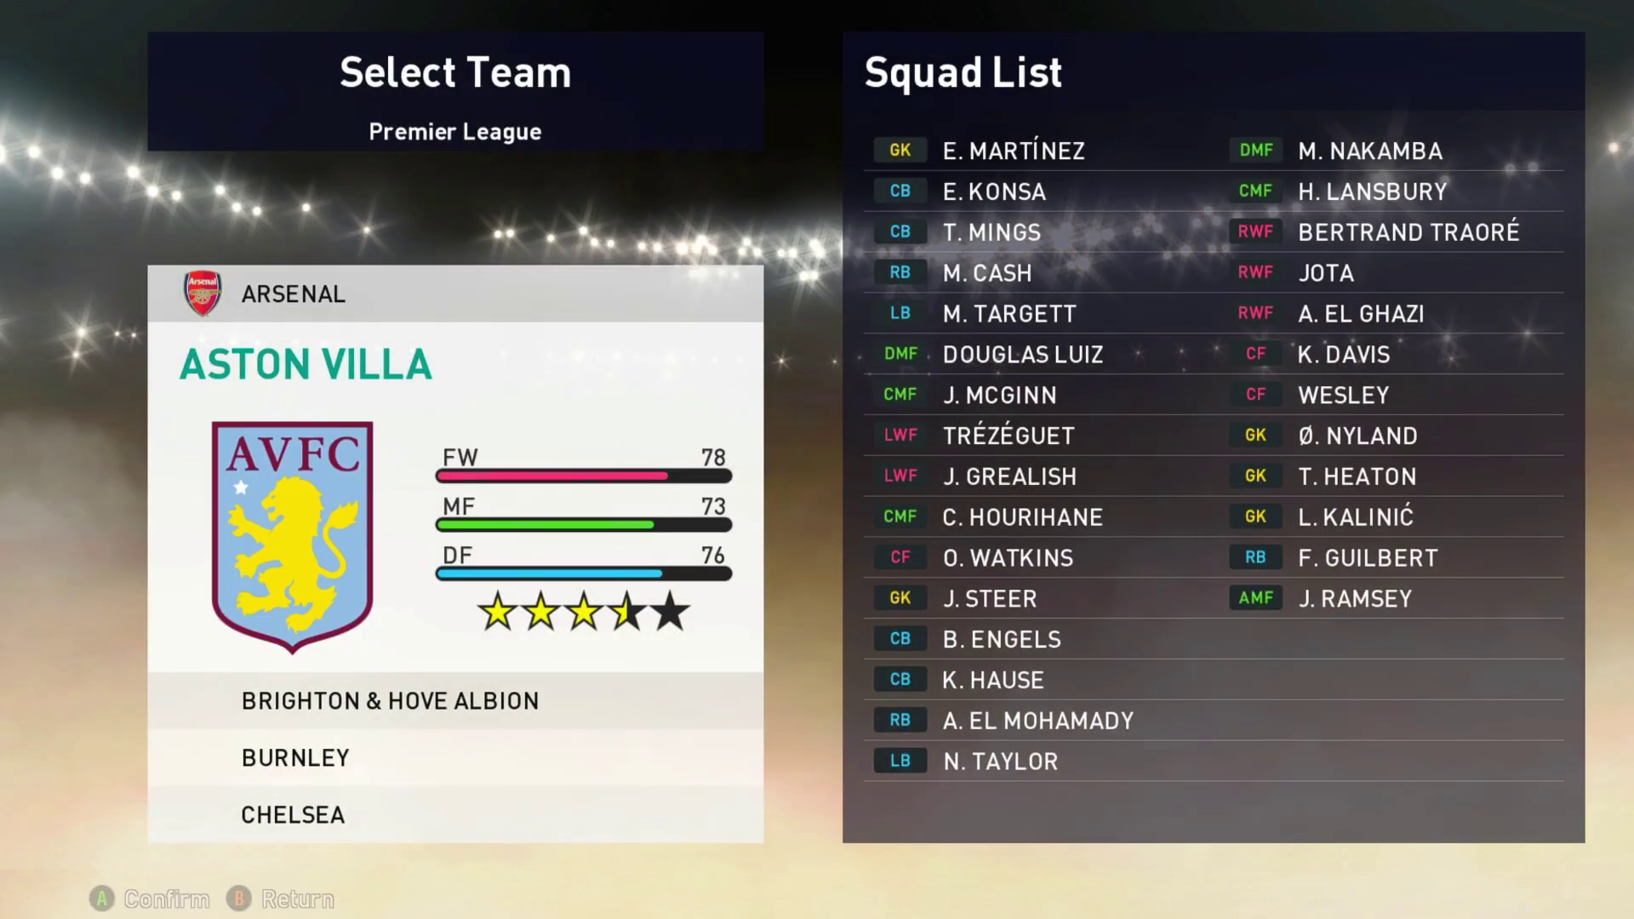
Step: View Brighton & Hove Albion's Game Plan and return from it
key(Down)
key(Return)
key(Down)
key(Down)
key(Down)
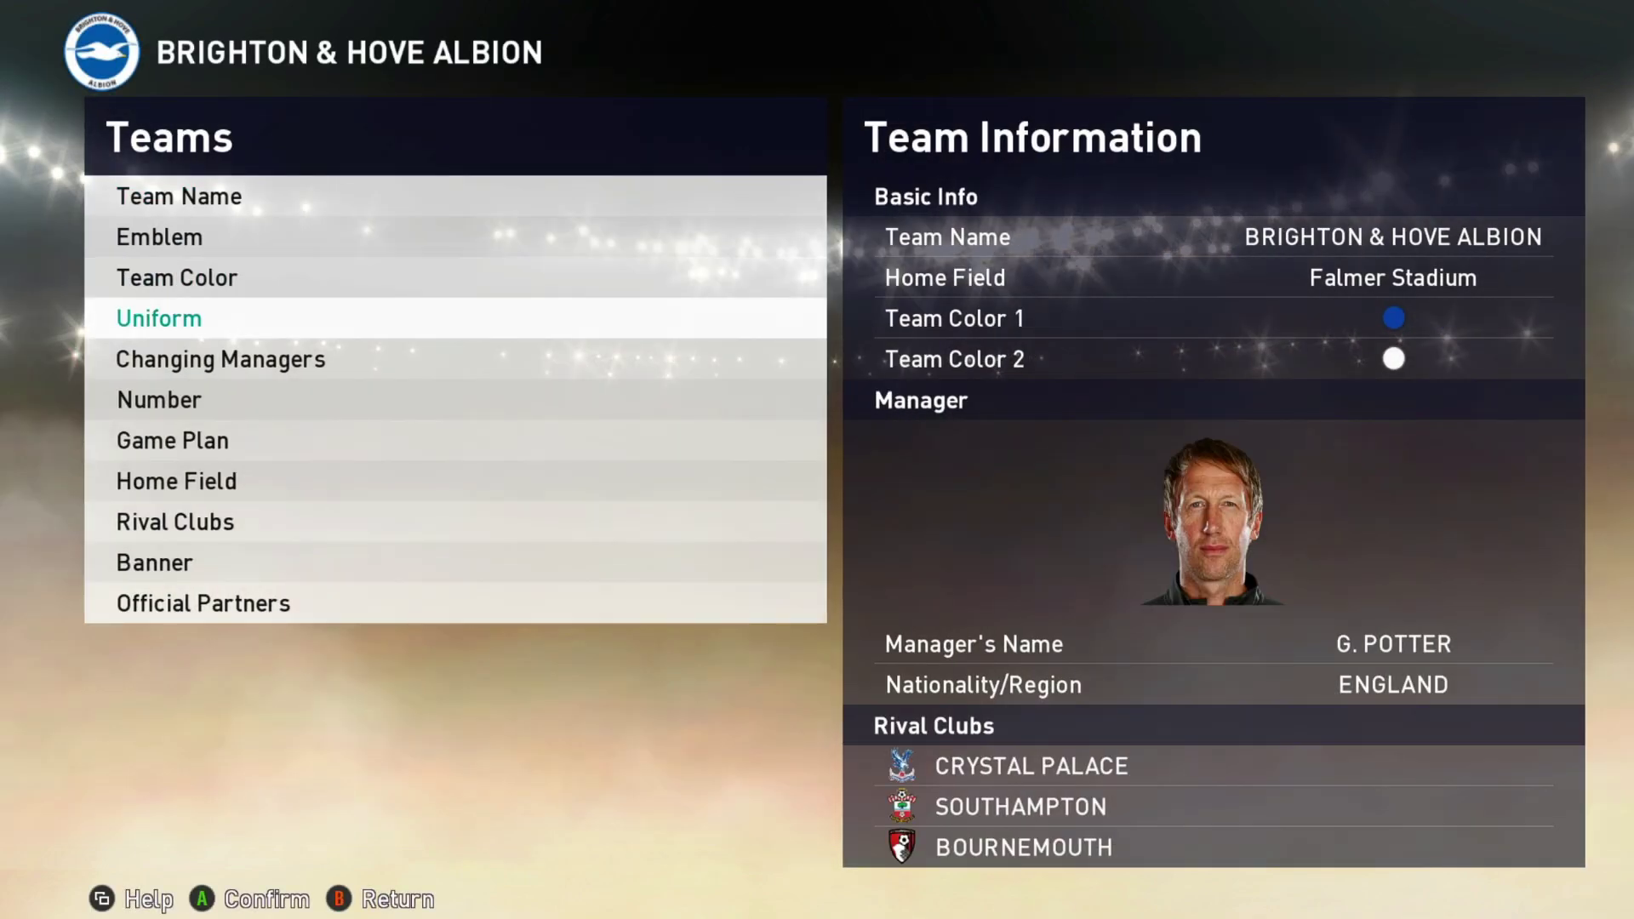
key(Down)
key(Down)
key(Down)
key(Return)
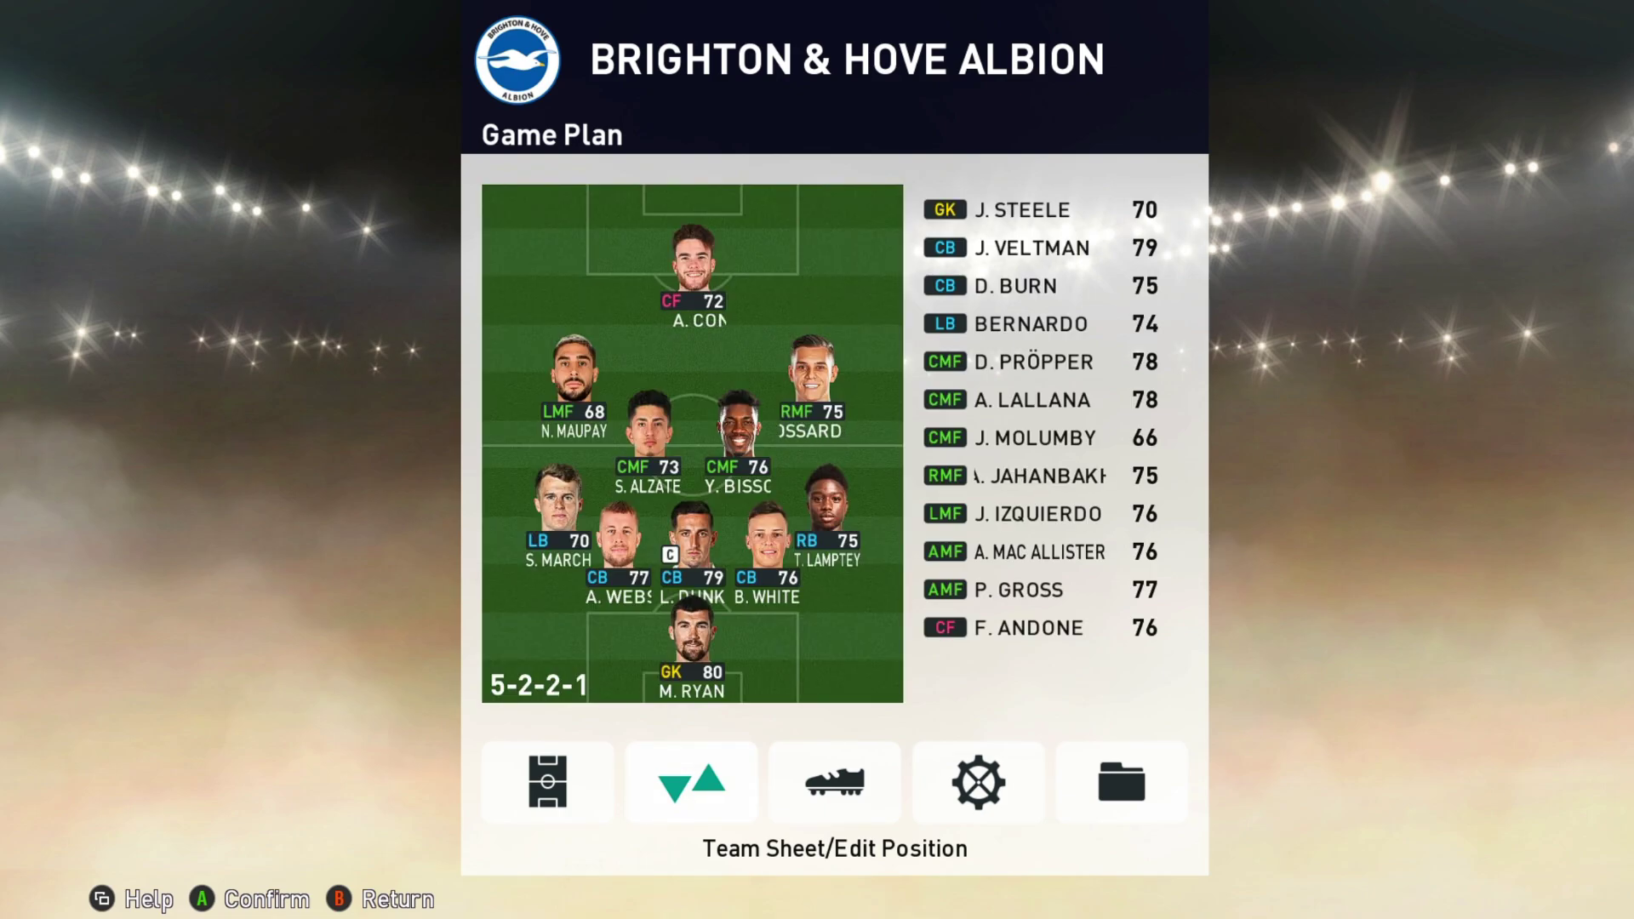
key(Escape)
key(Escape)
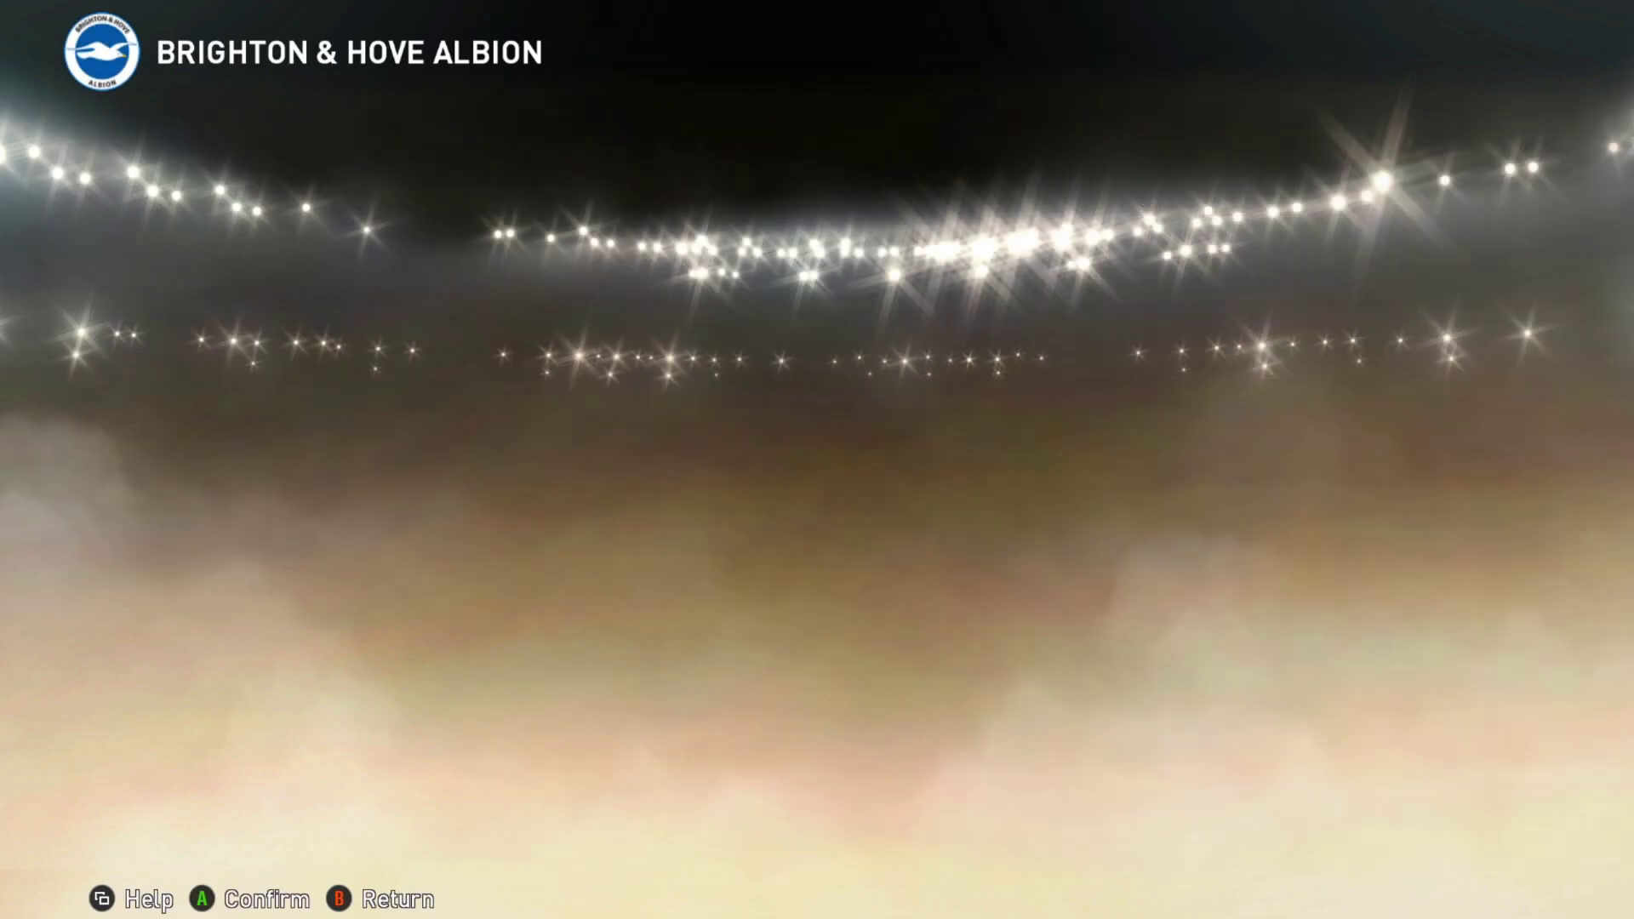
key(Escape)
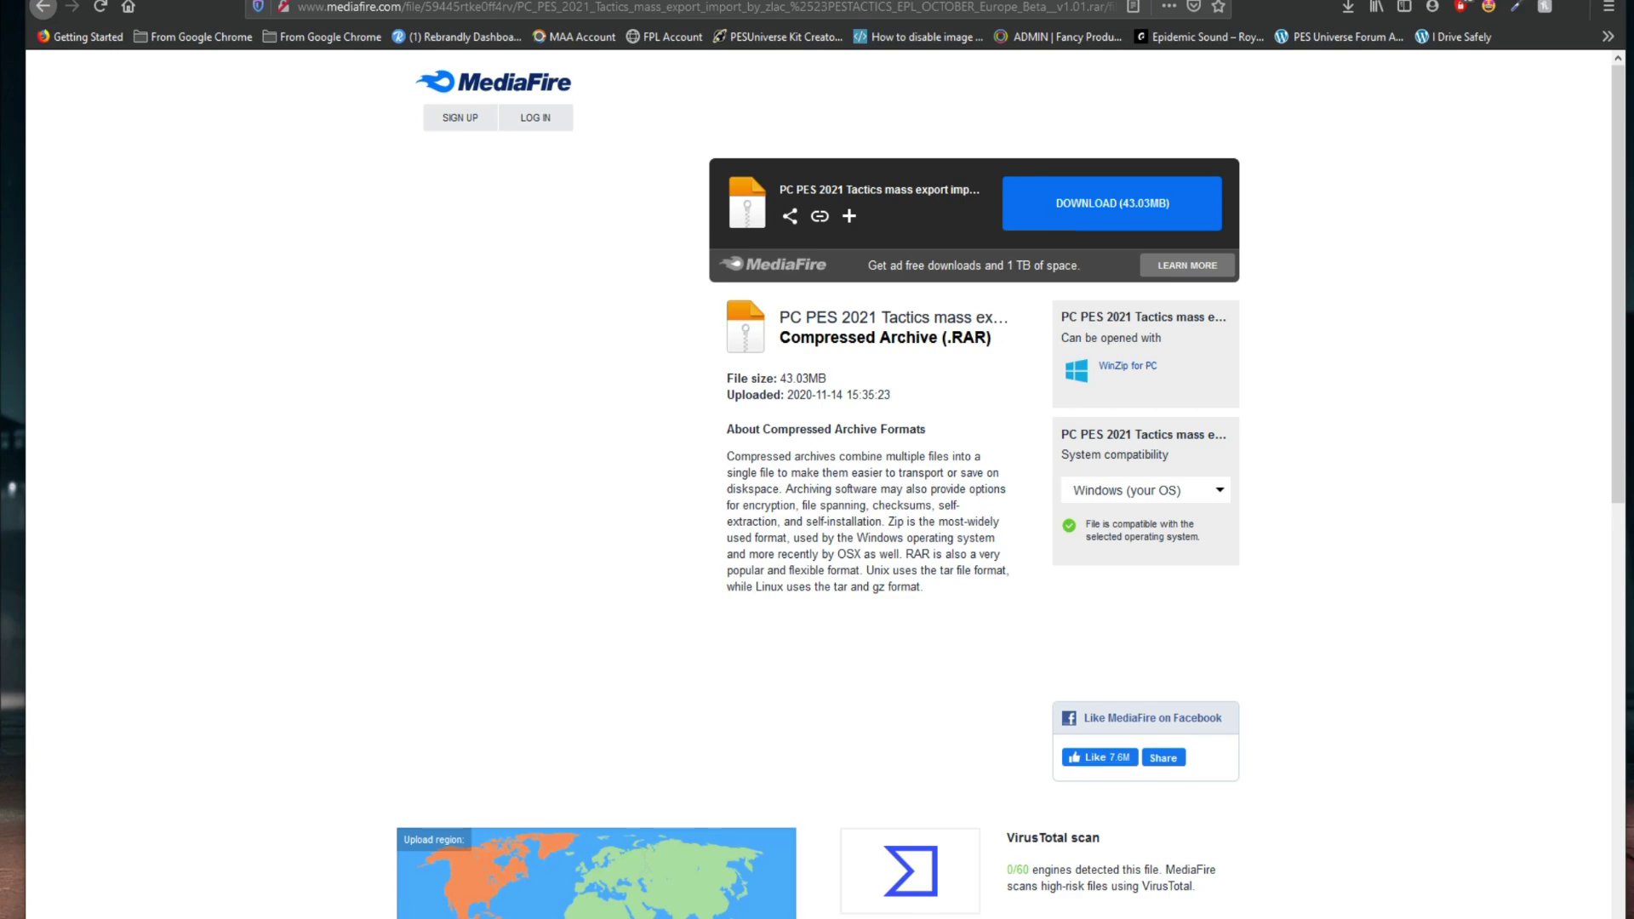
Step: Download the PC PES 2021 Tactics mass export import archive from MediaFire and show it in the Downloads folder
drag(779, 189, 946, 190)
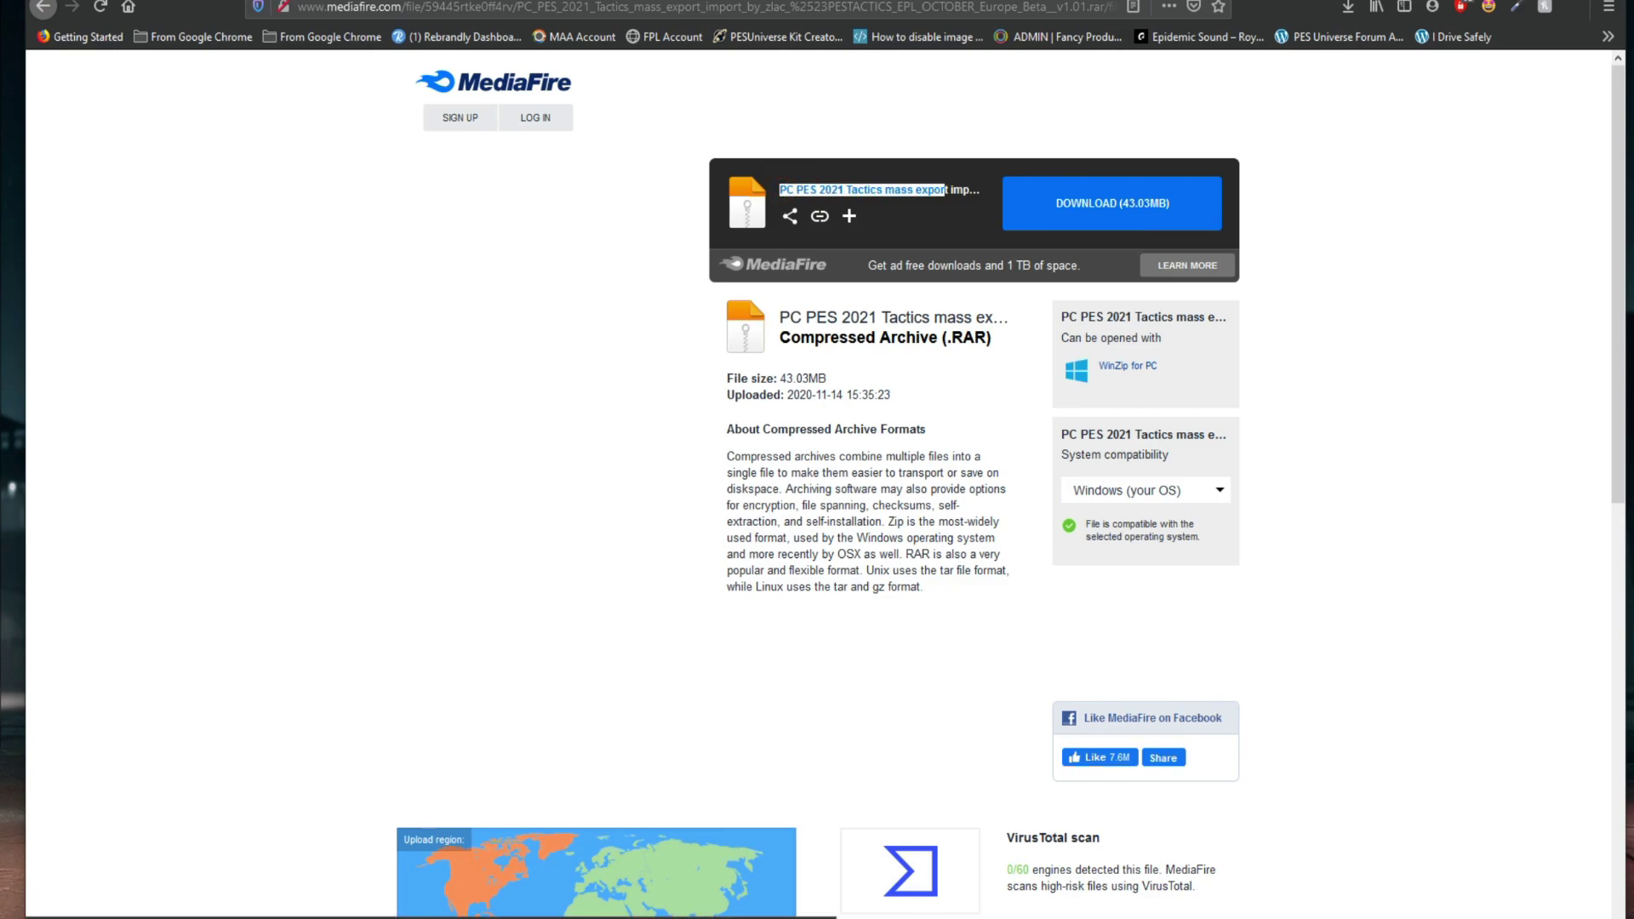
click(655, 323)
click(1114, 192)
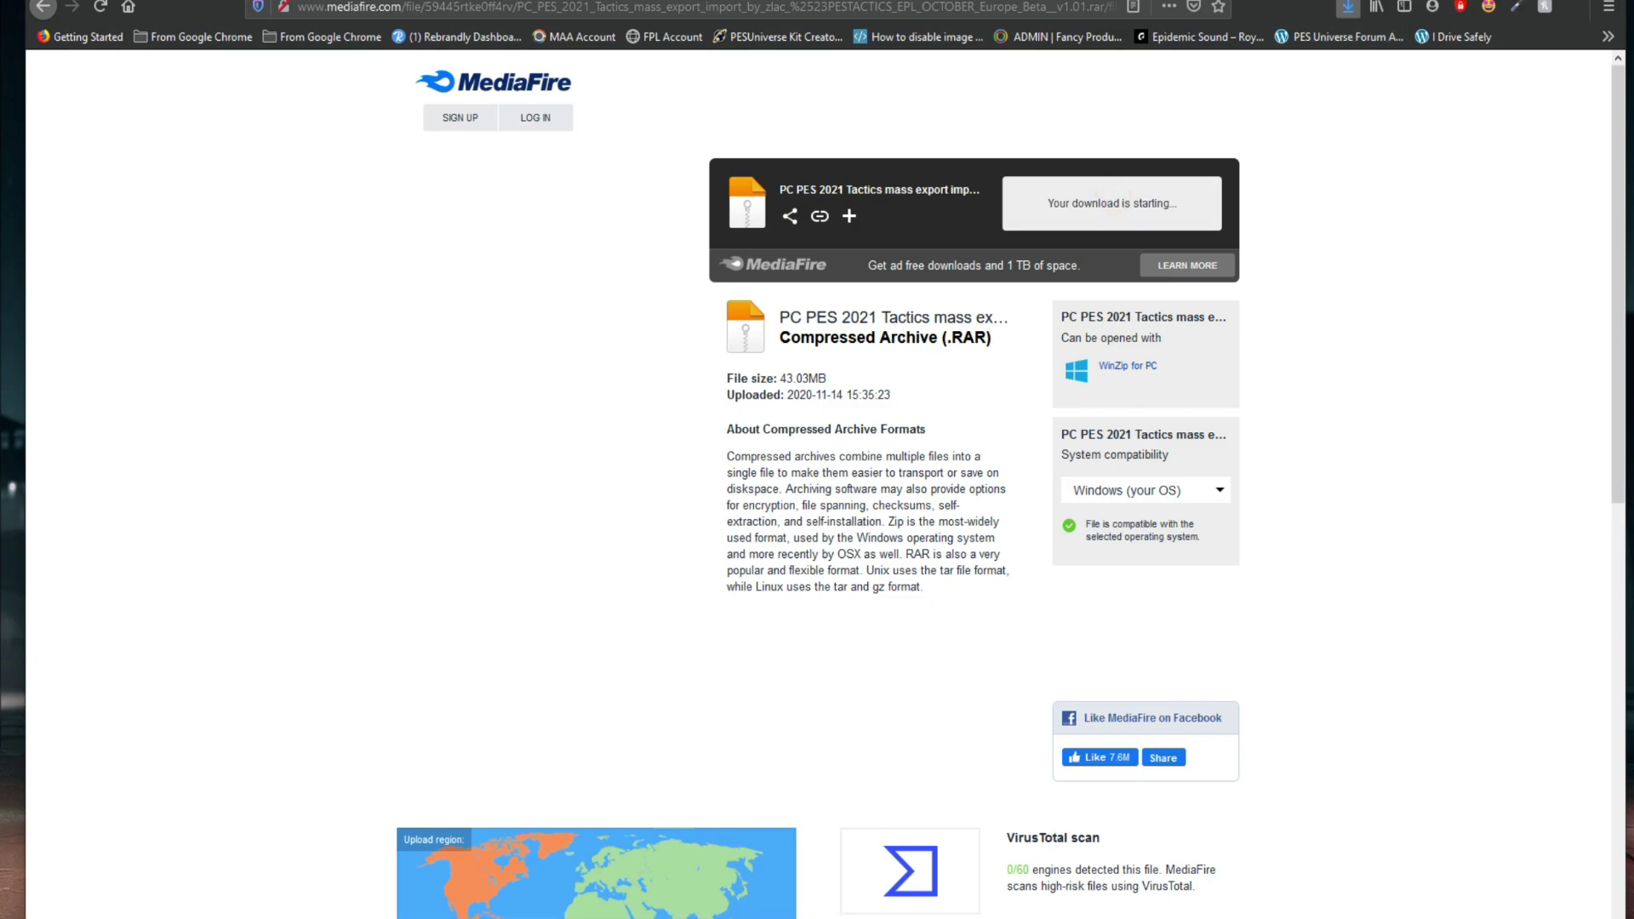
click(1348, 6)
click(1326, 52)
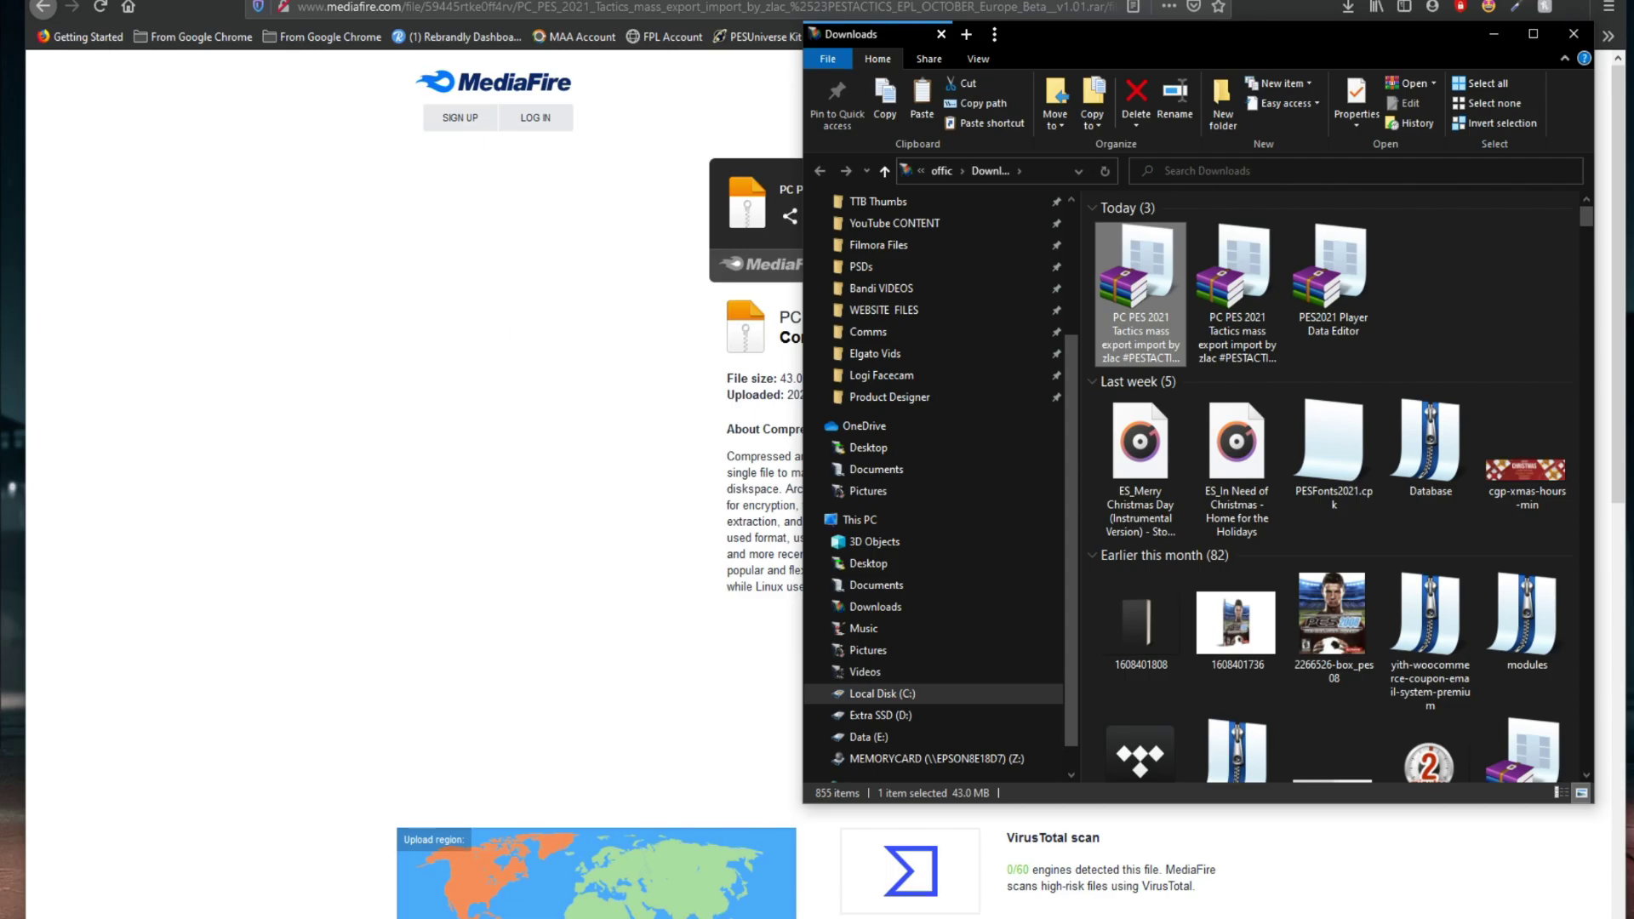
Step: Clear the browser and Downloads windows off the desktop and bring the opened WinRAR archive window fully into view
click(1531, 2)
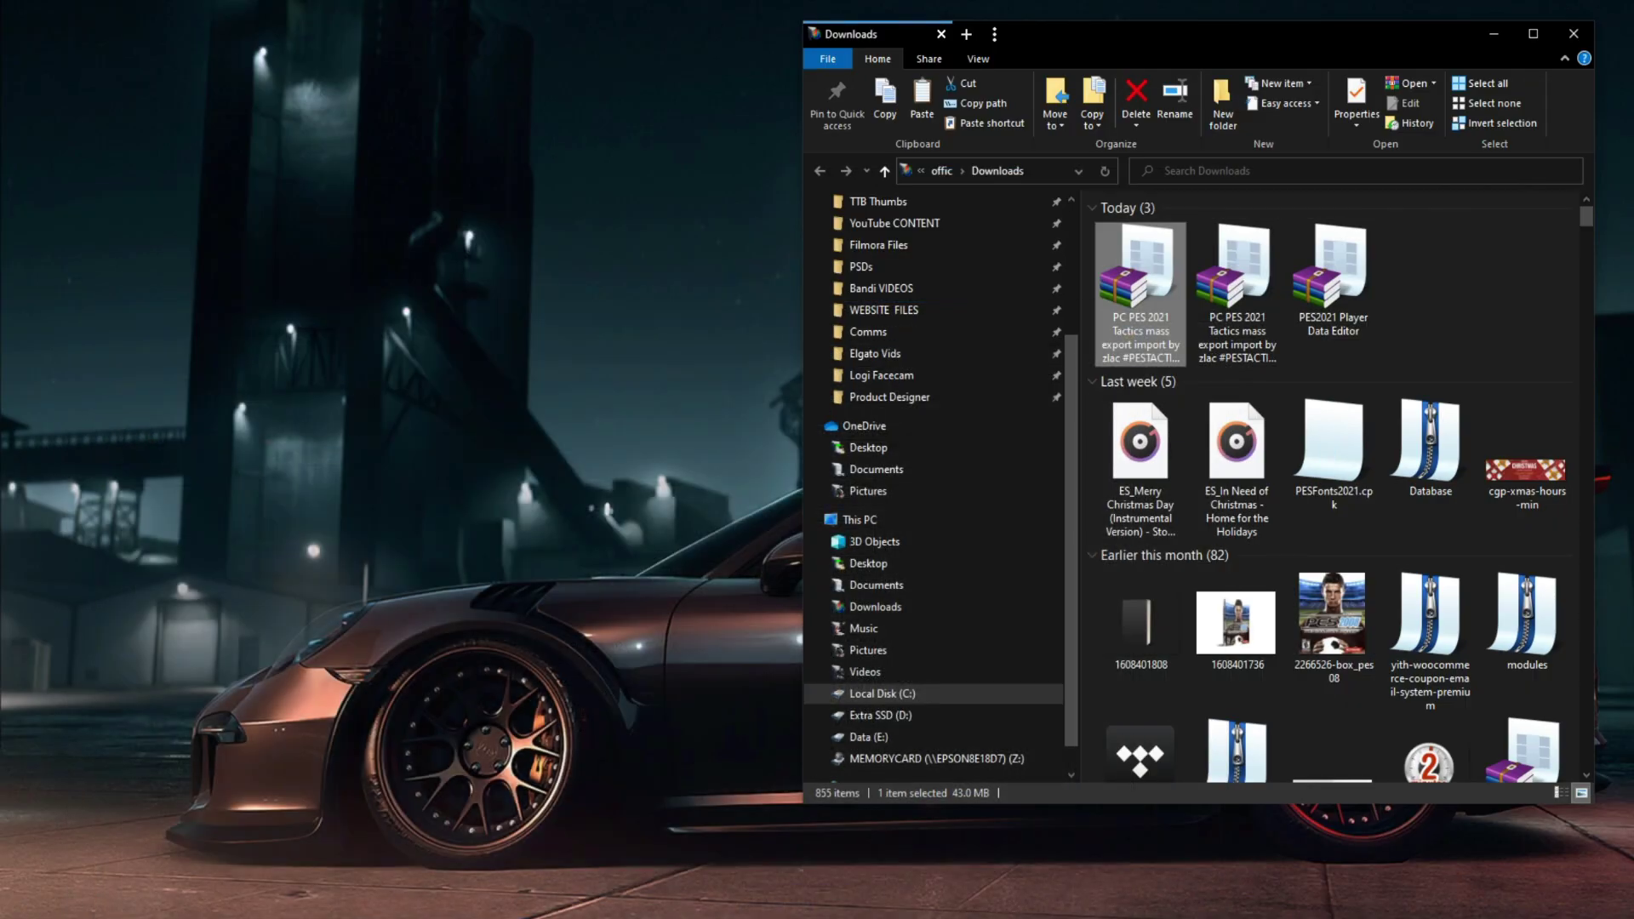
click(1574, 34)
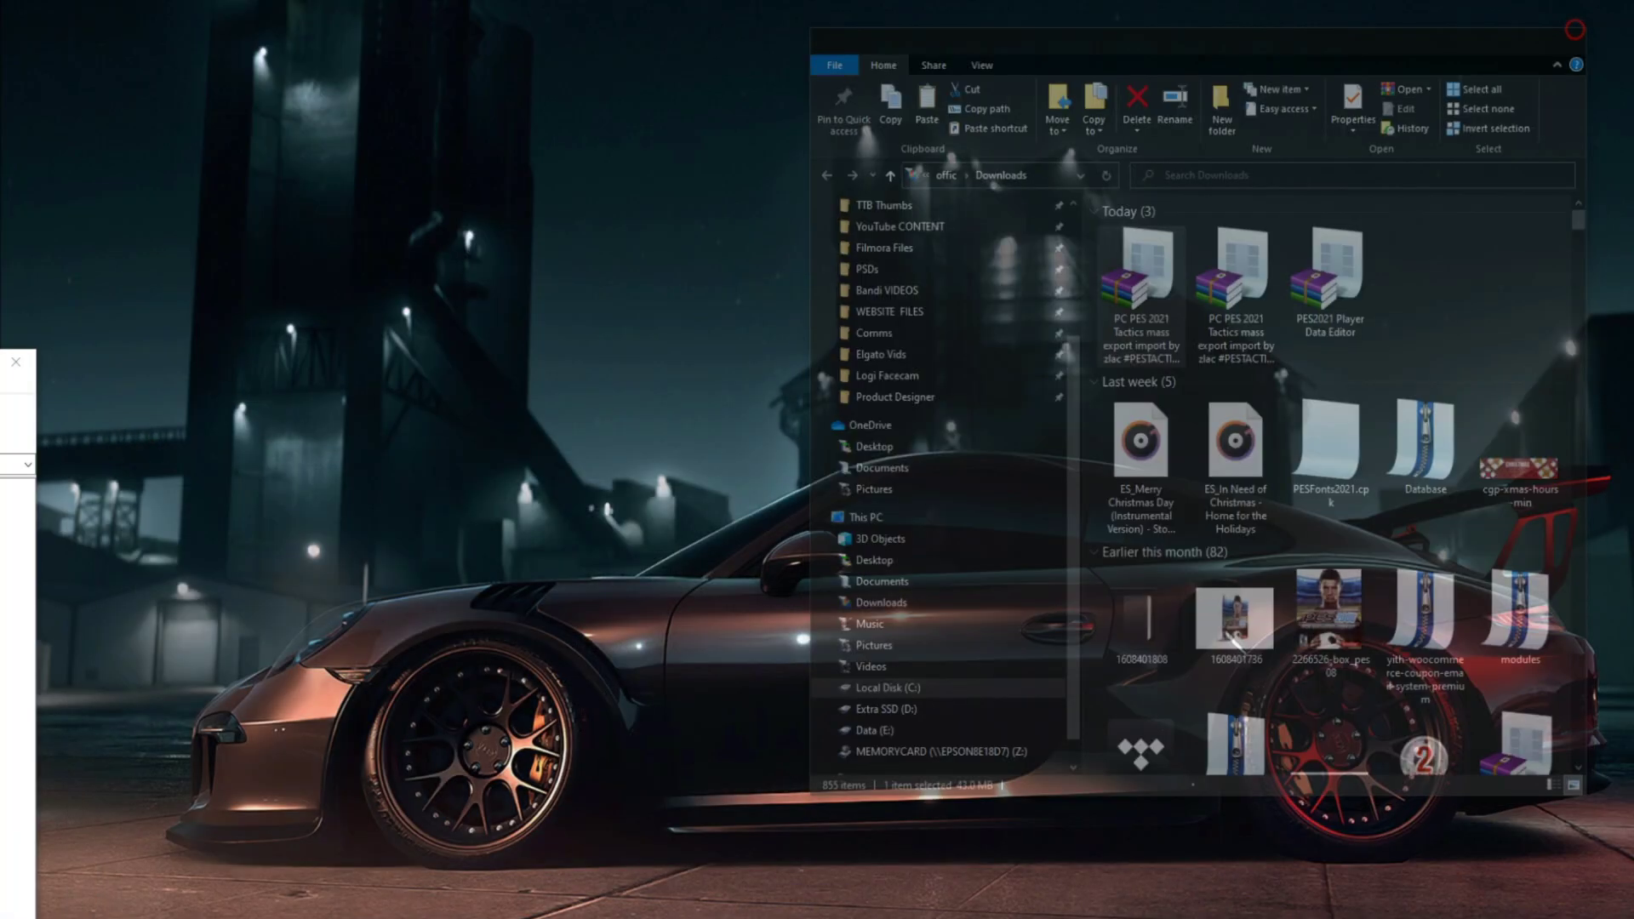
drag(0, 369, 1095, 119)
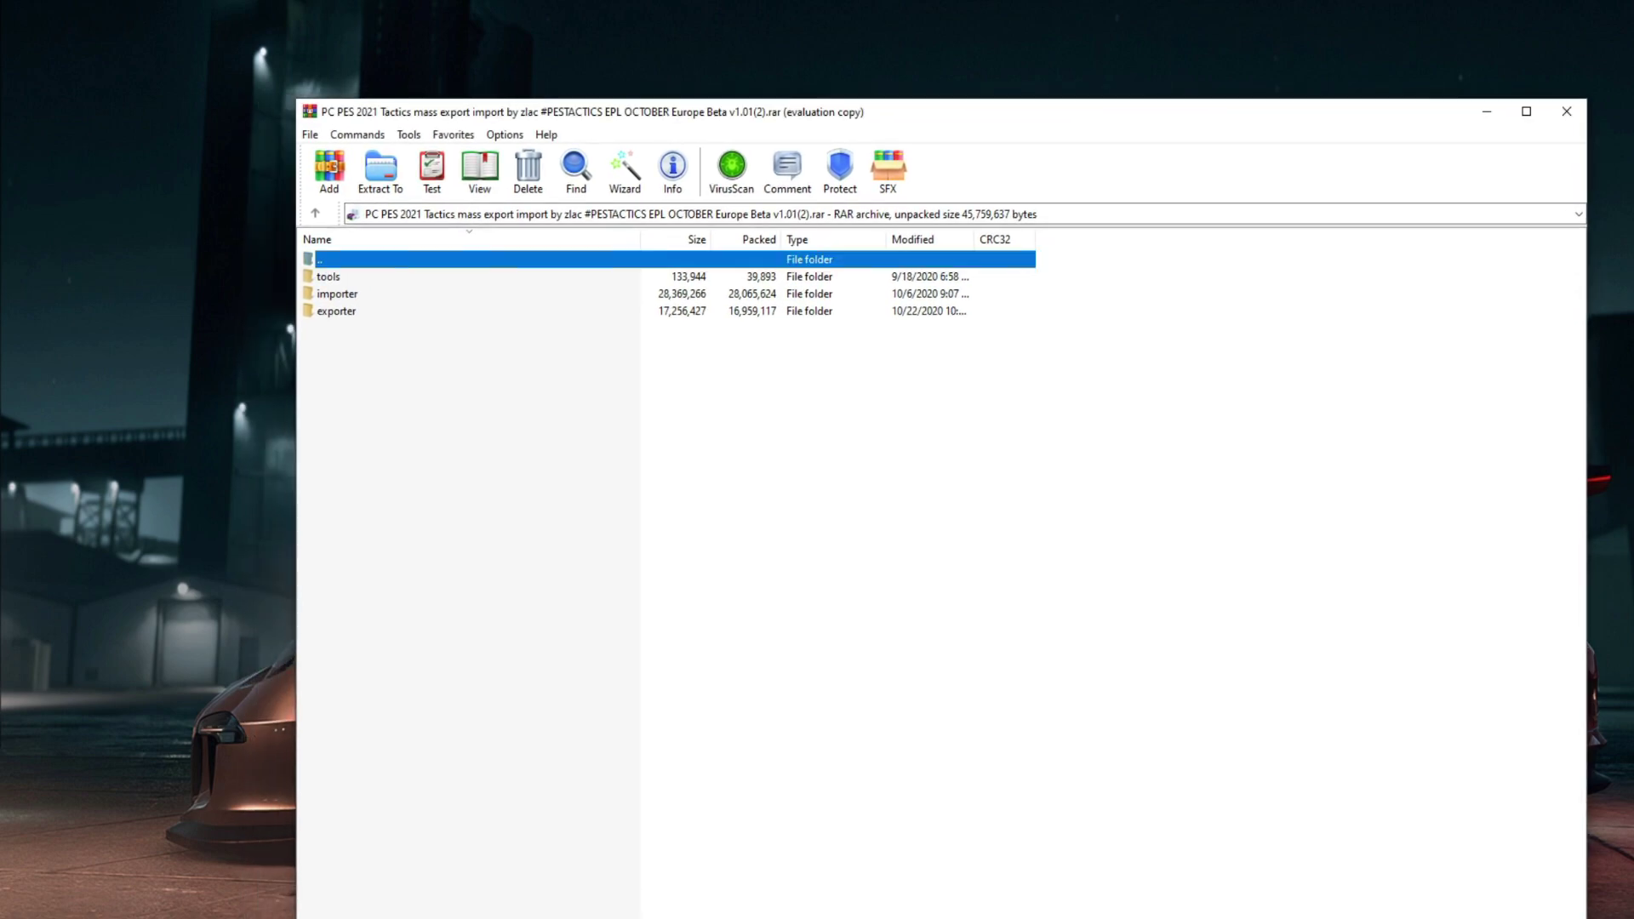
Step: Extract the tools, importer and exporter folders from the archive to the desktop and minimize the archive window
click(485, 394)
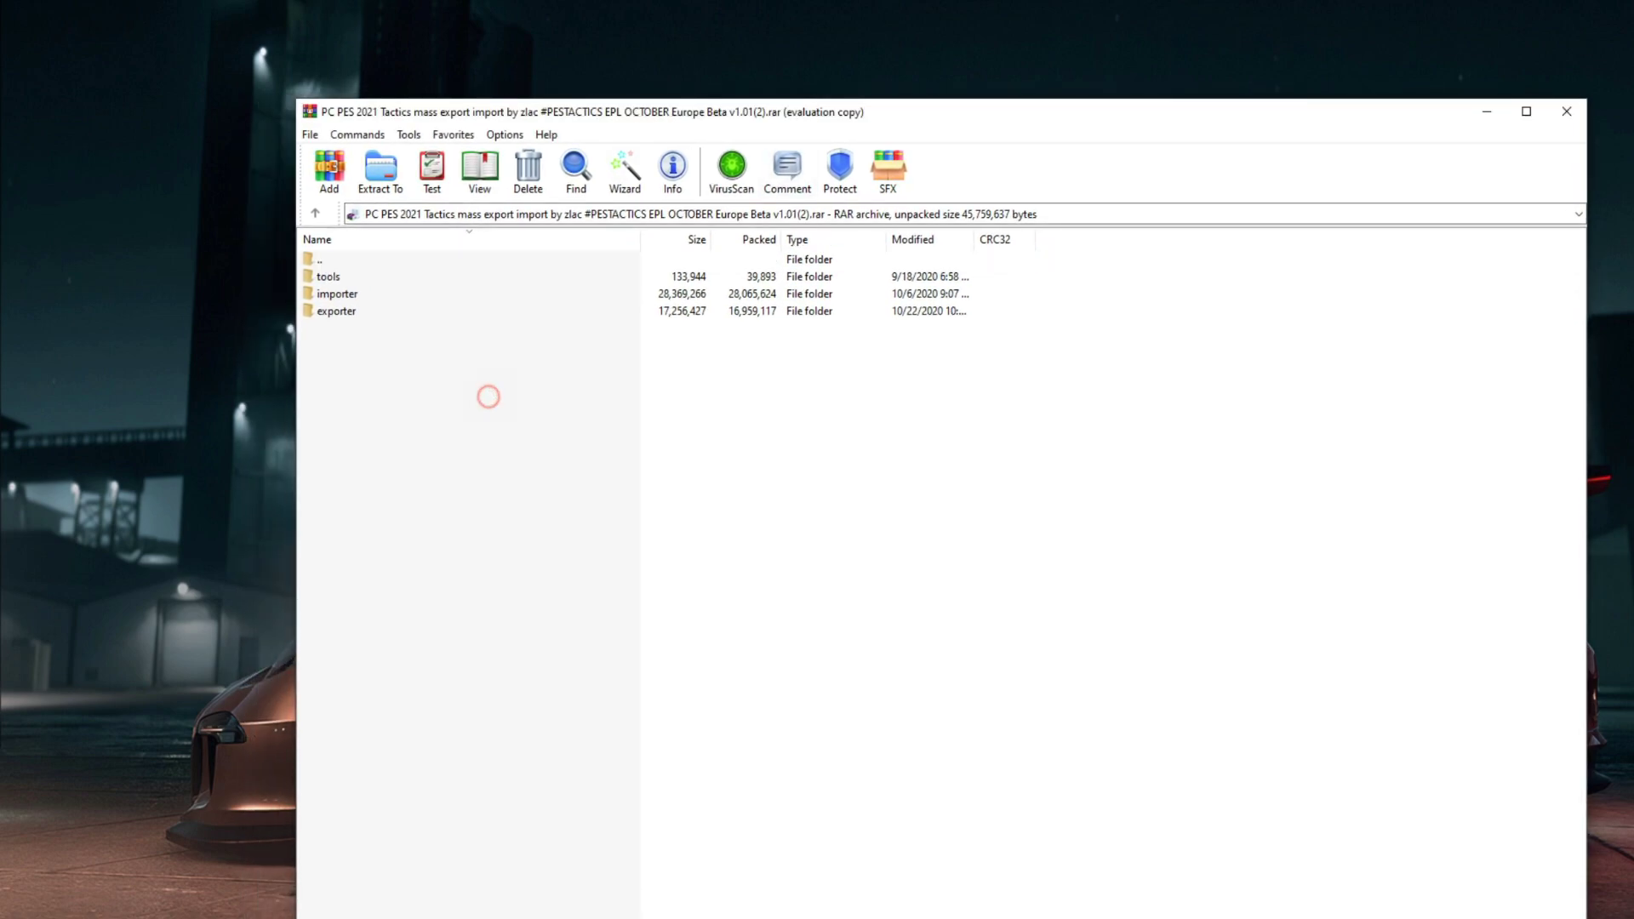
drag(501, 457, 425, 274)
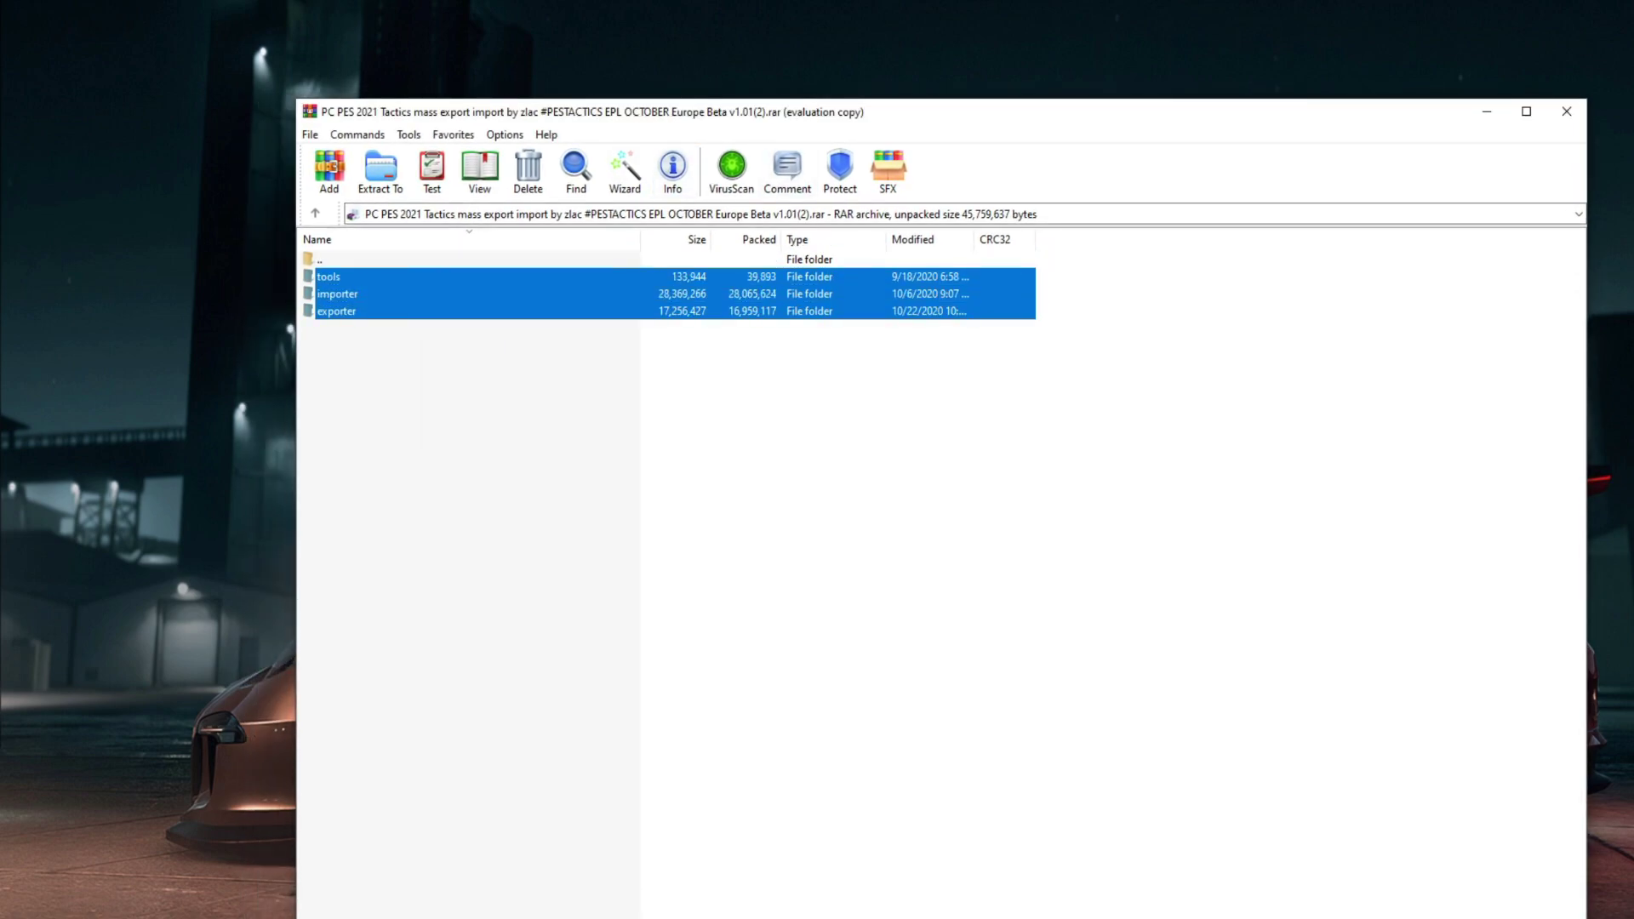
drag(1586, 100, 1140, 364)
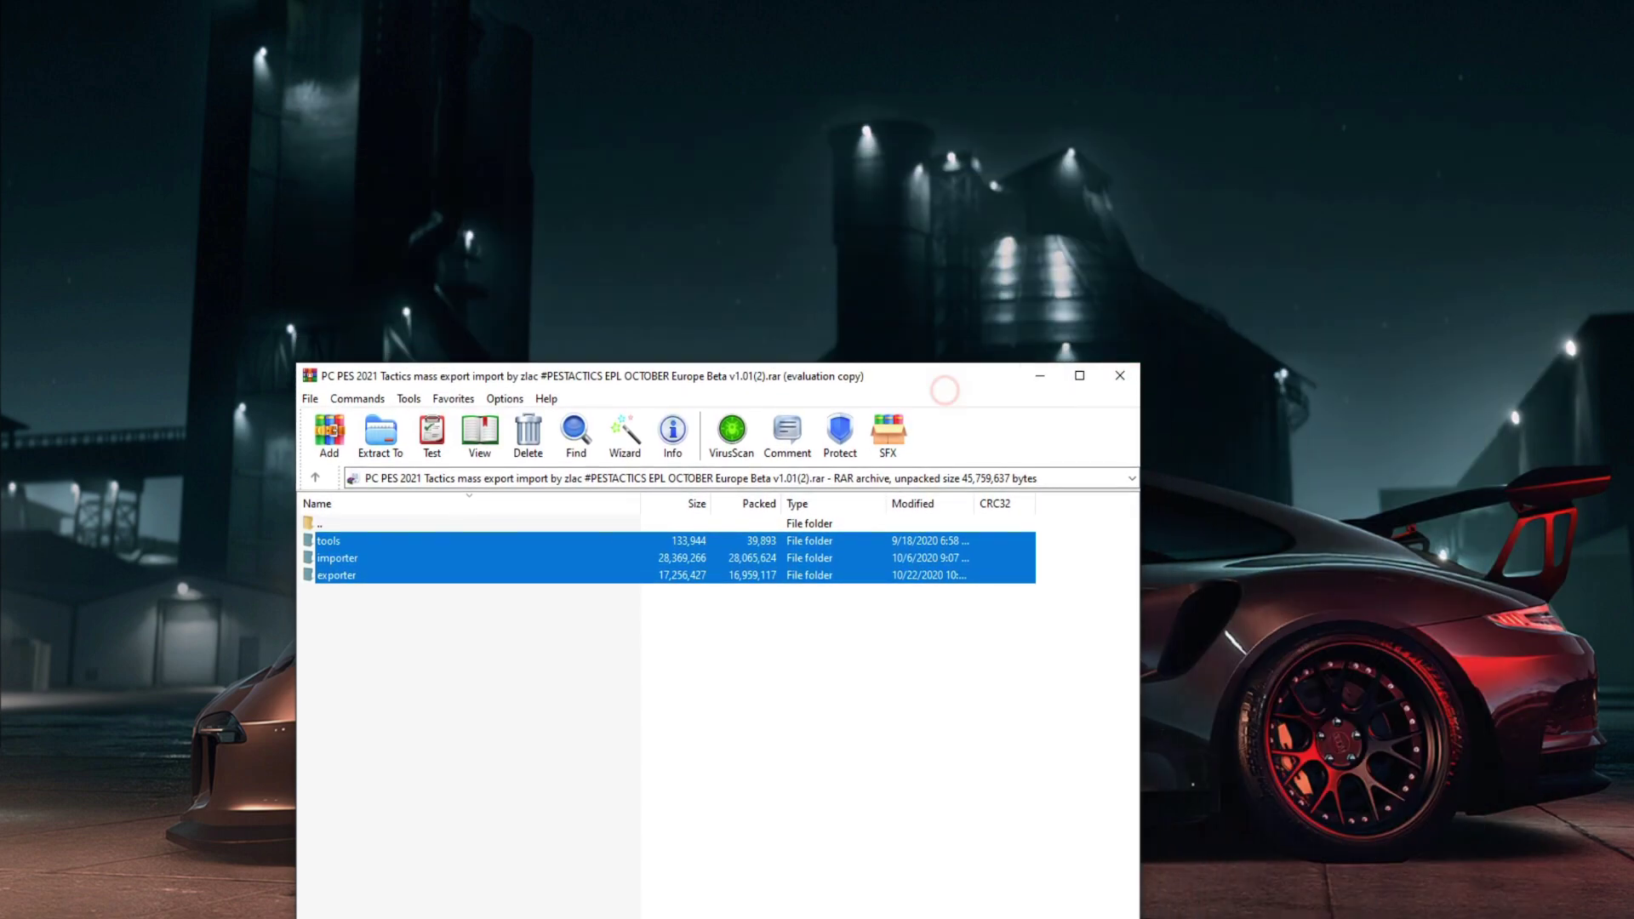
drag(758, 377, 1233, 184)
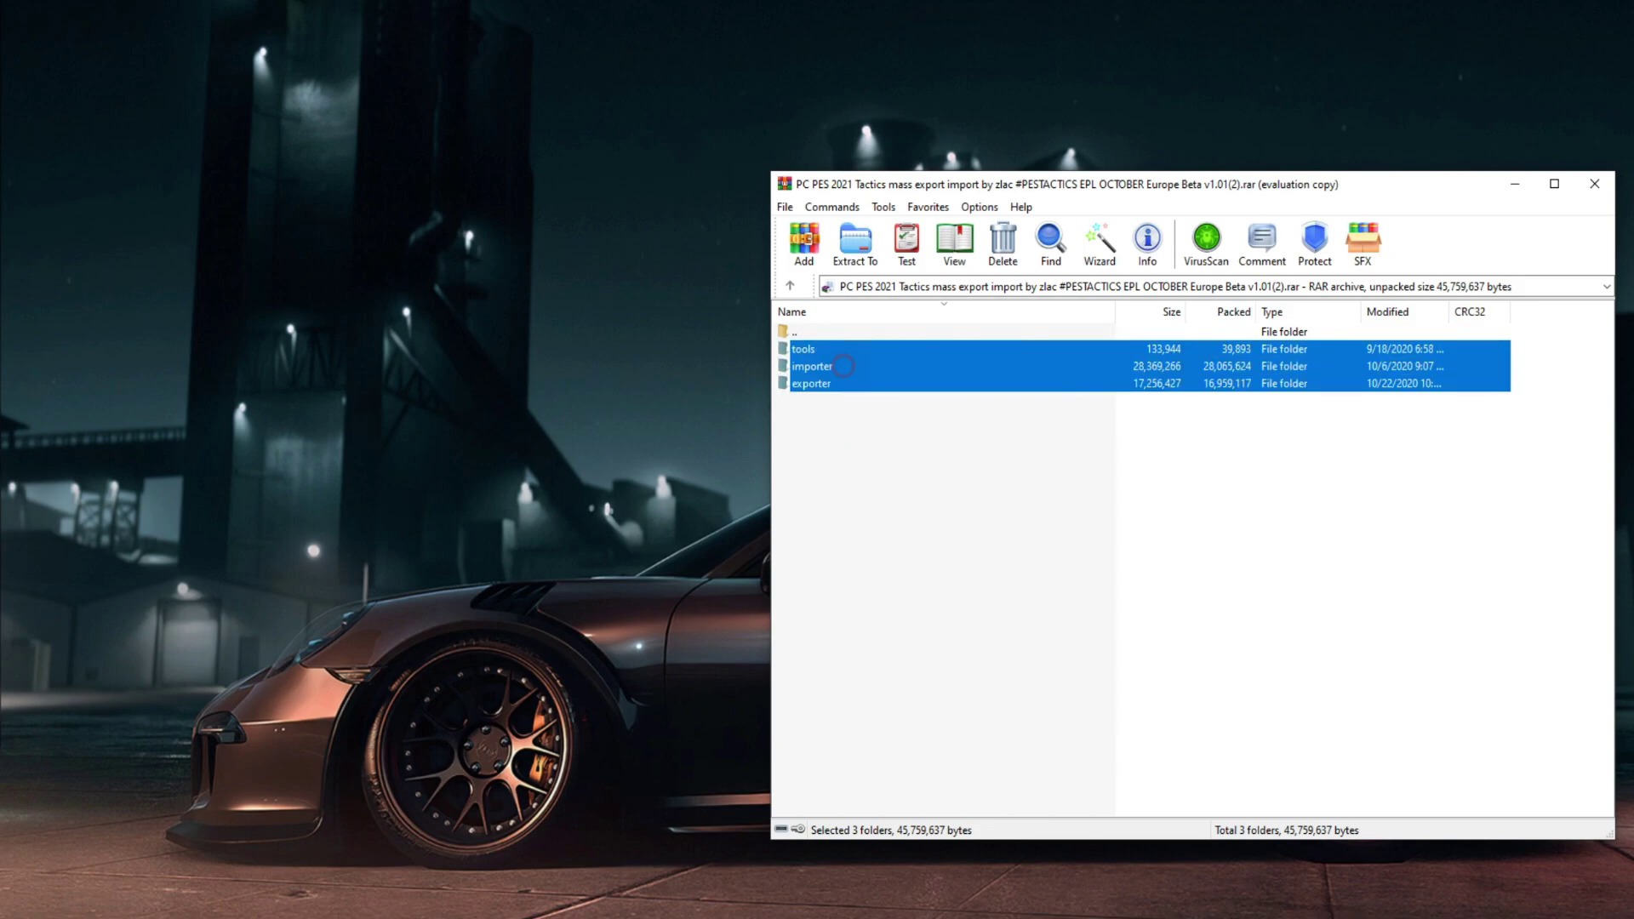
drag(844, 366, 383, 366)
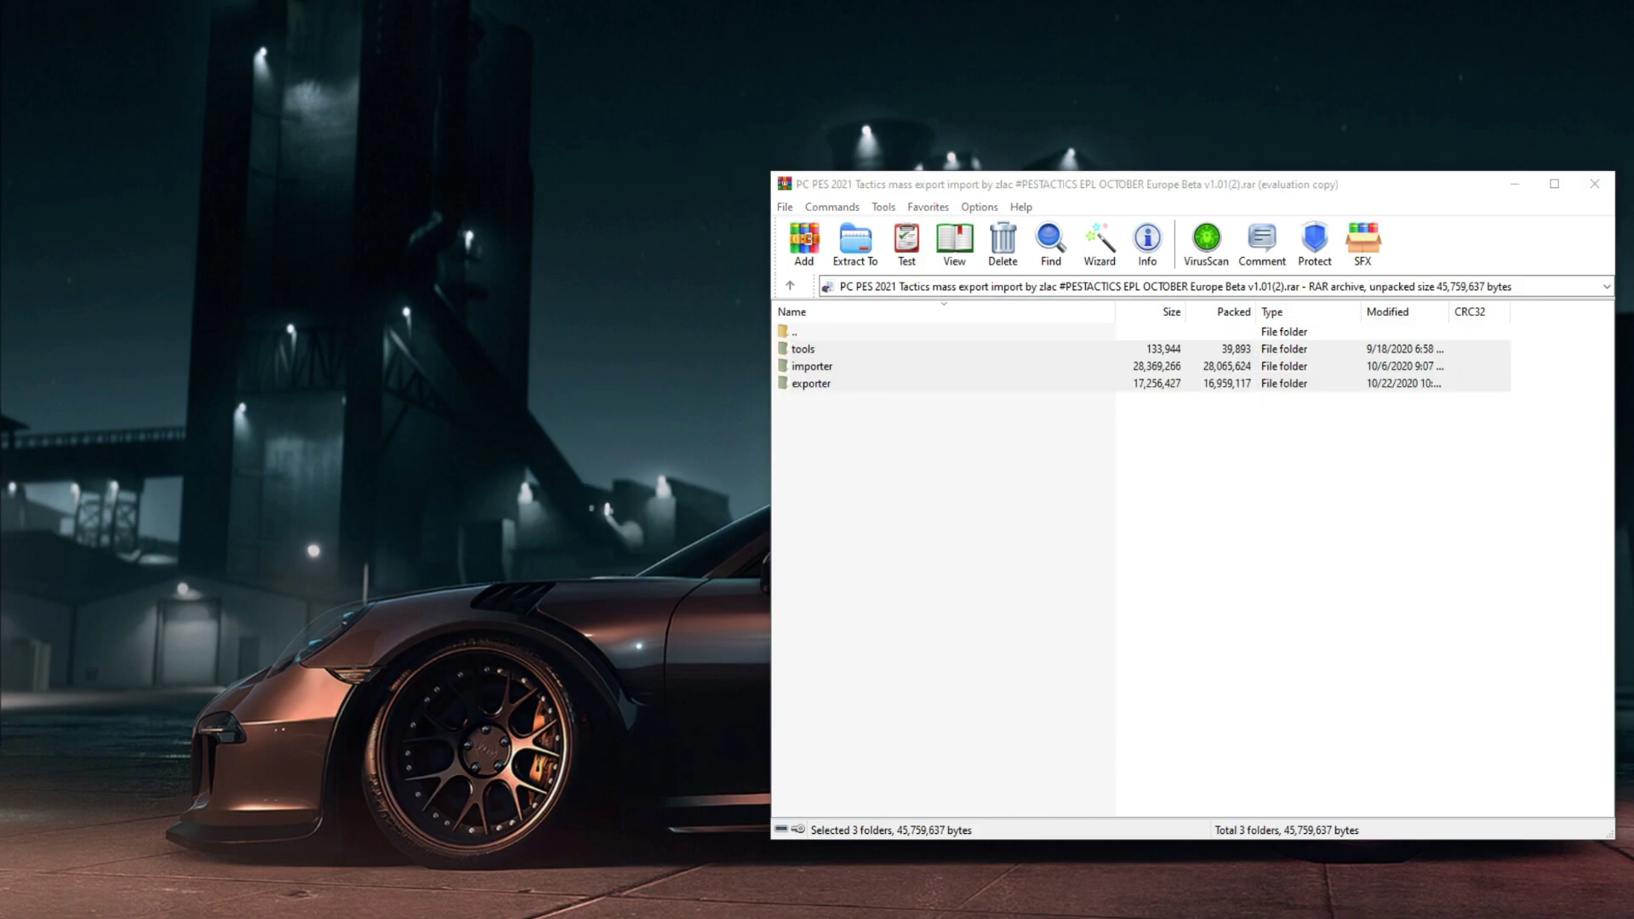
click(1514, 184)
drag(1078, 578, 983, 253)
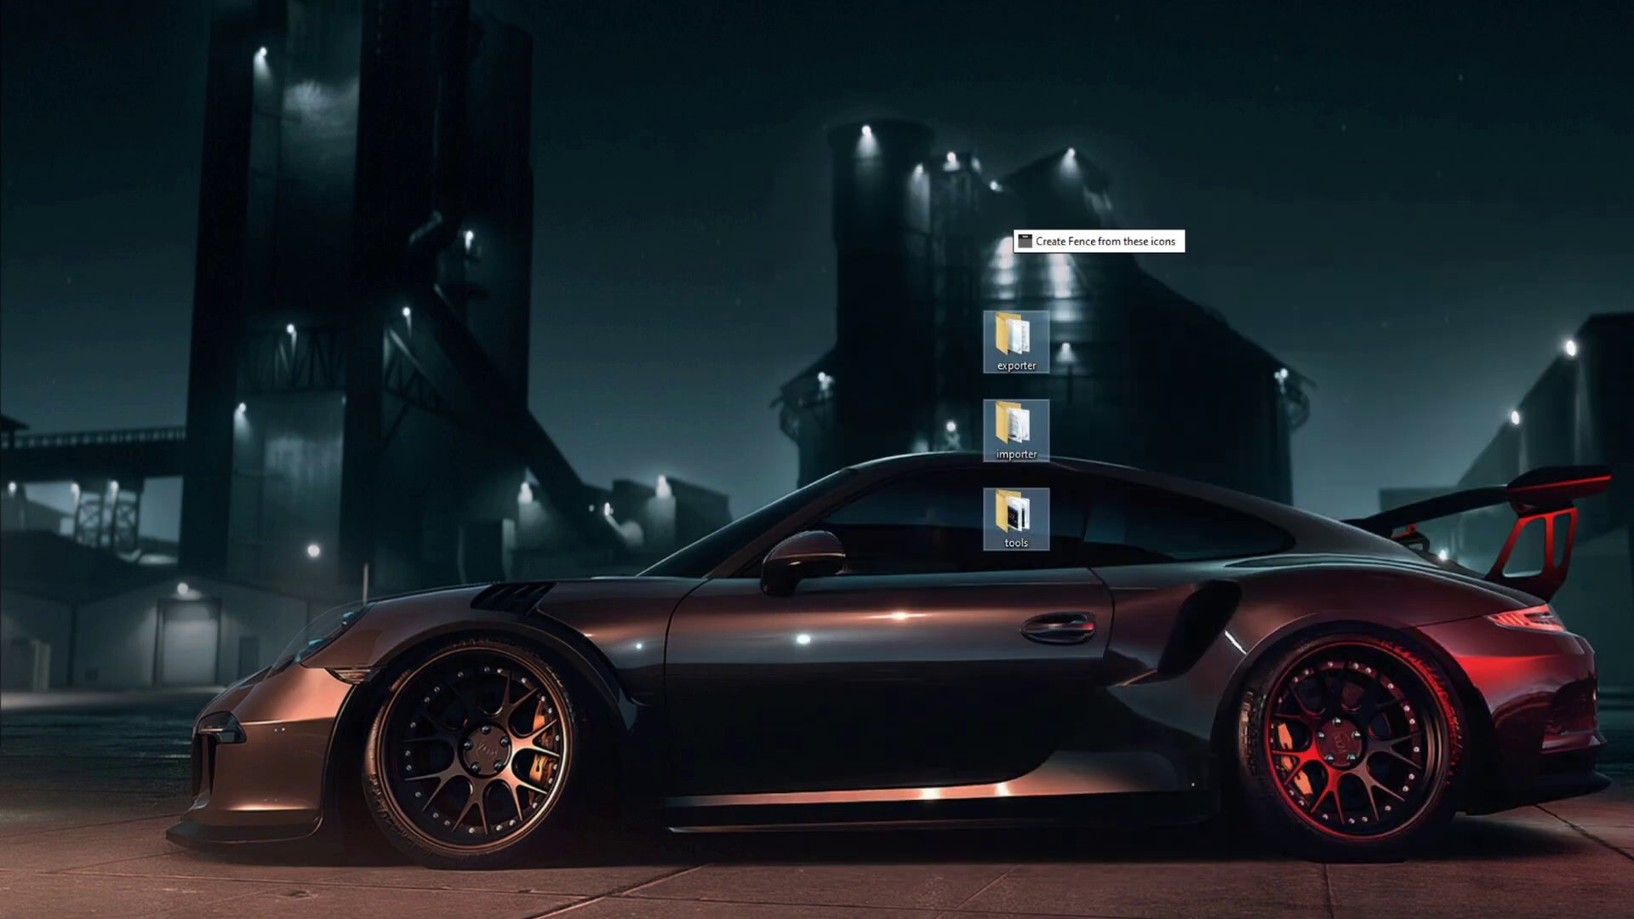
click(438, 458)
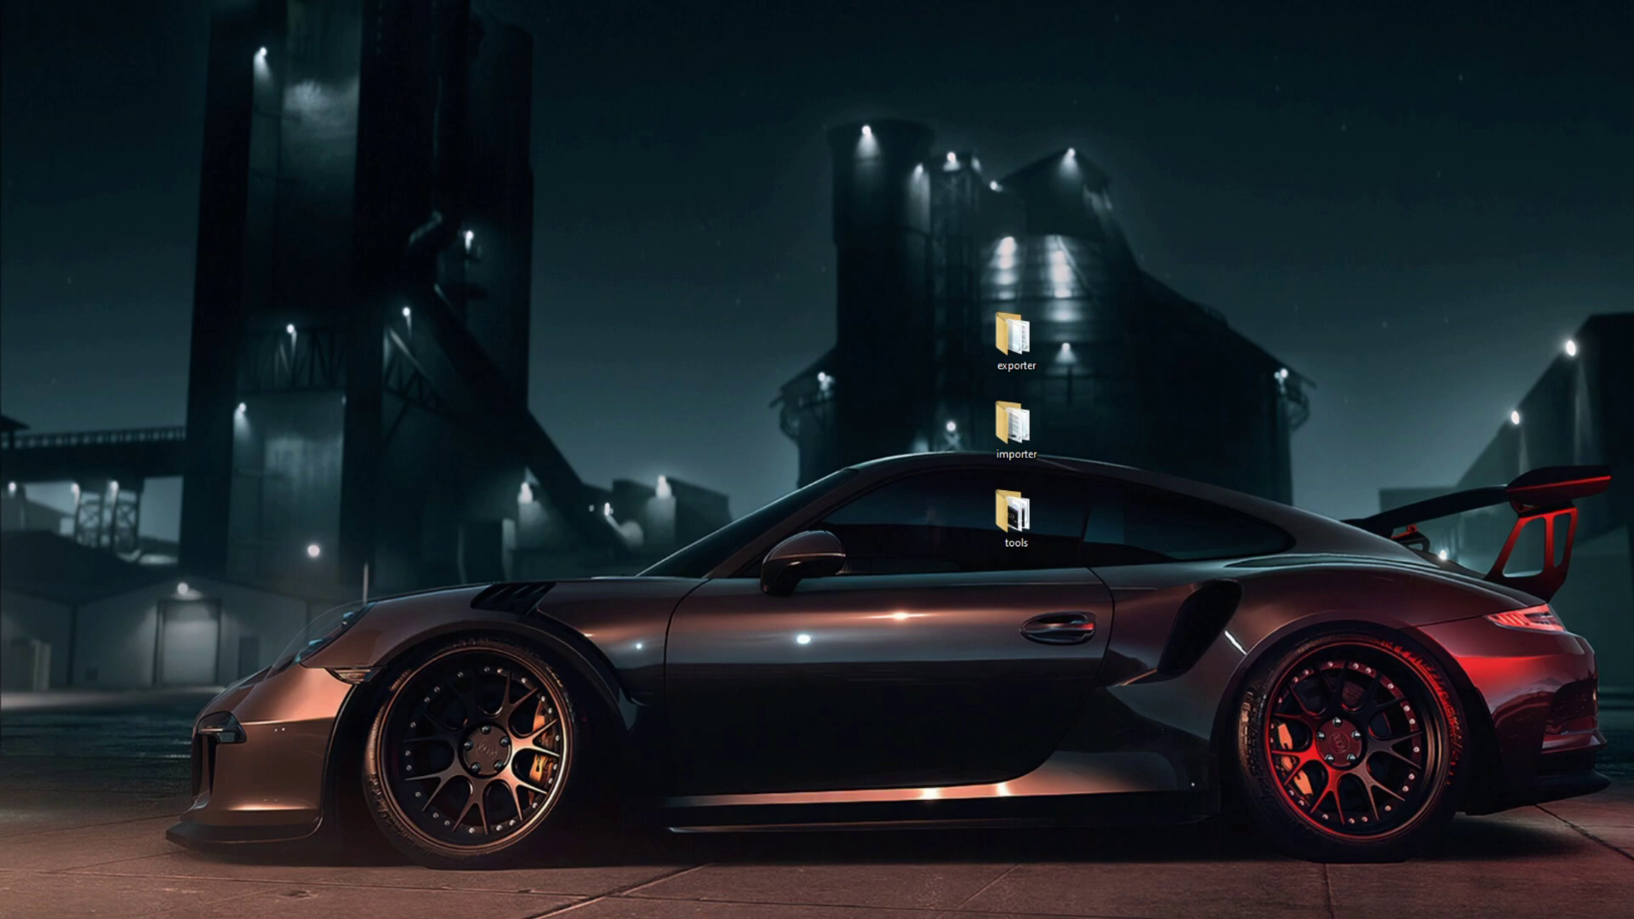
Step: In File Explorer, open the Save folder under Documents, KONAMI, eFootball PES 2021 SEASON UPDATE and the account ID folder
key(alt+Tab)
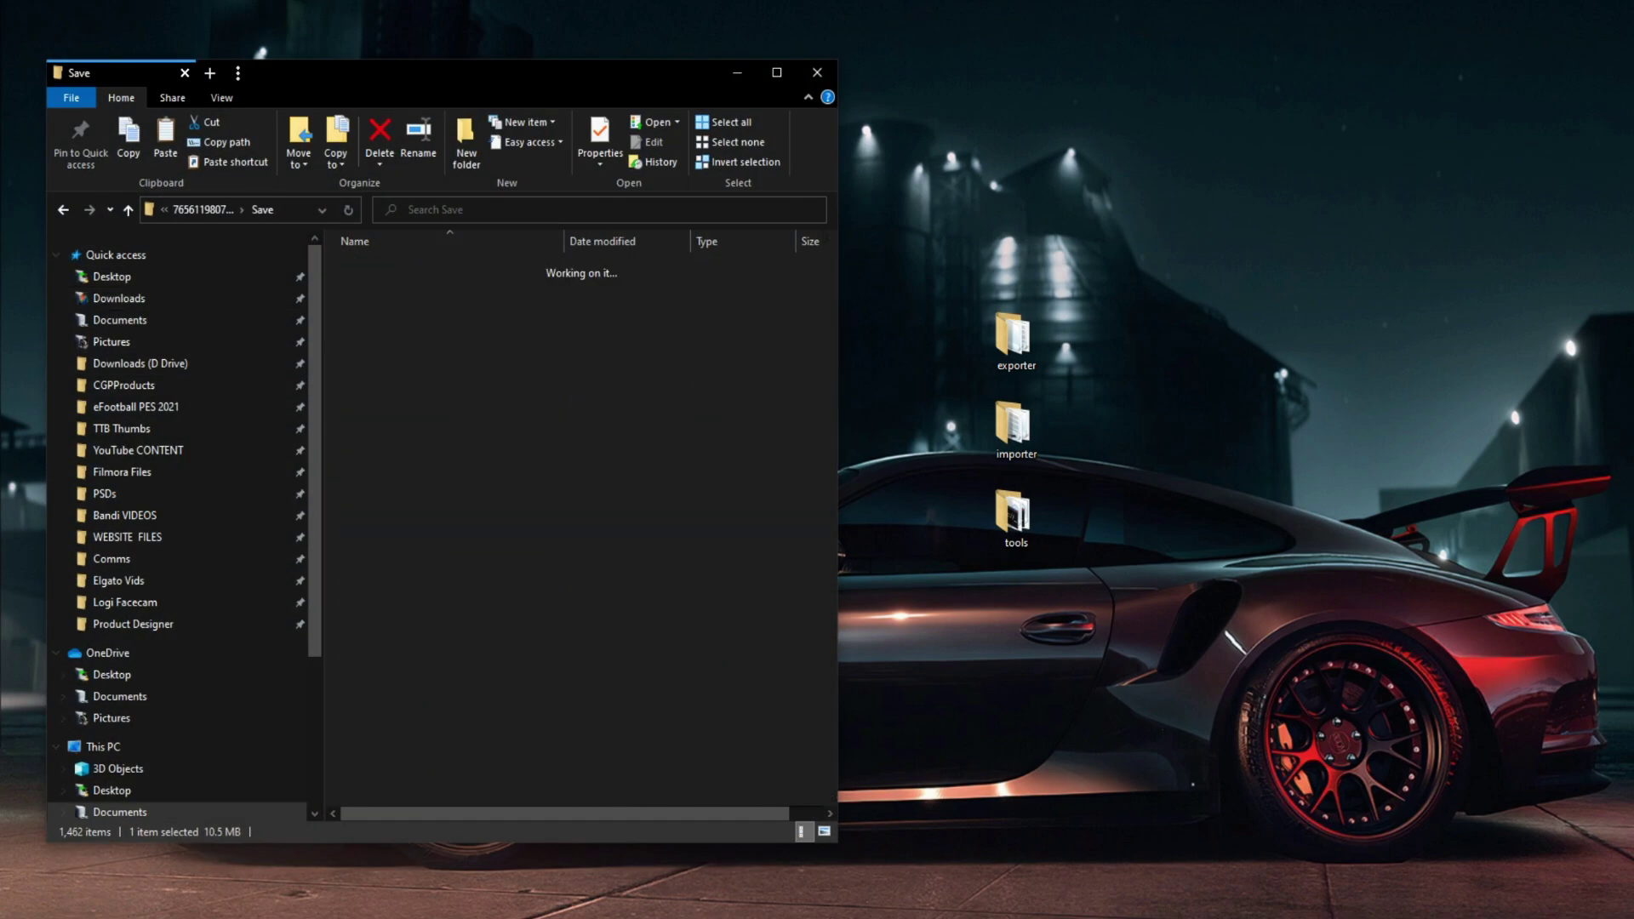
click(201, 319)
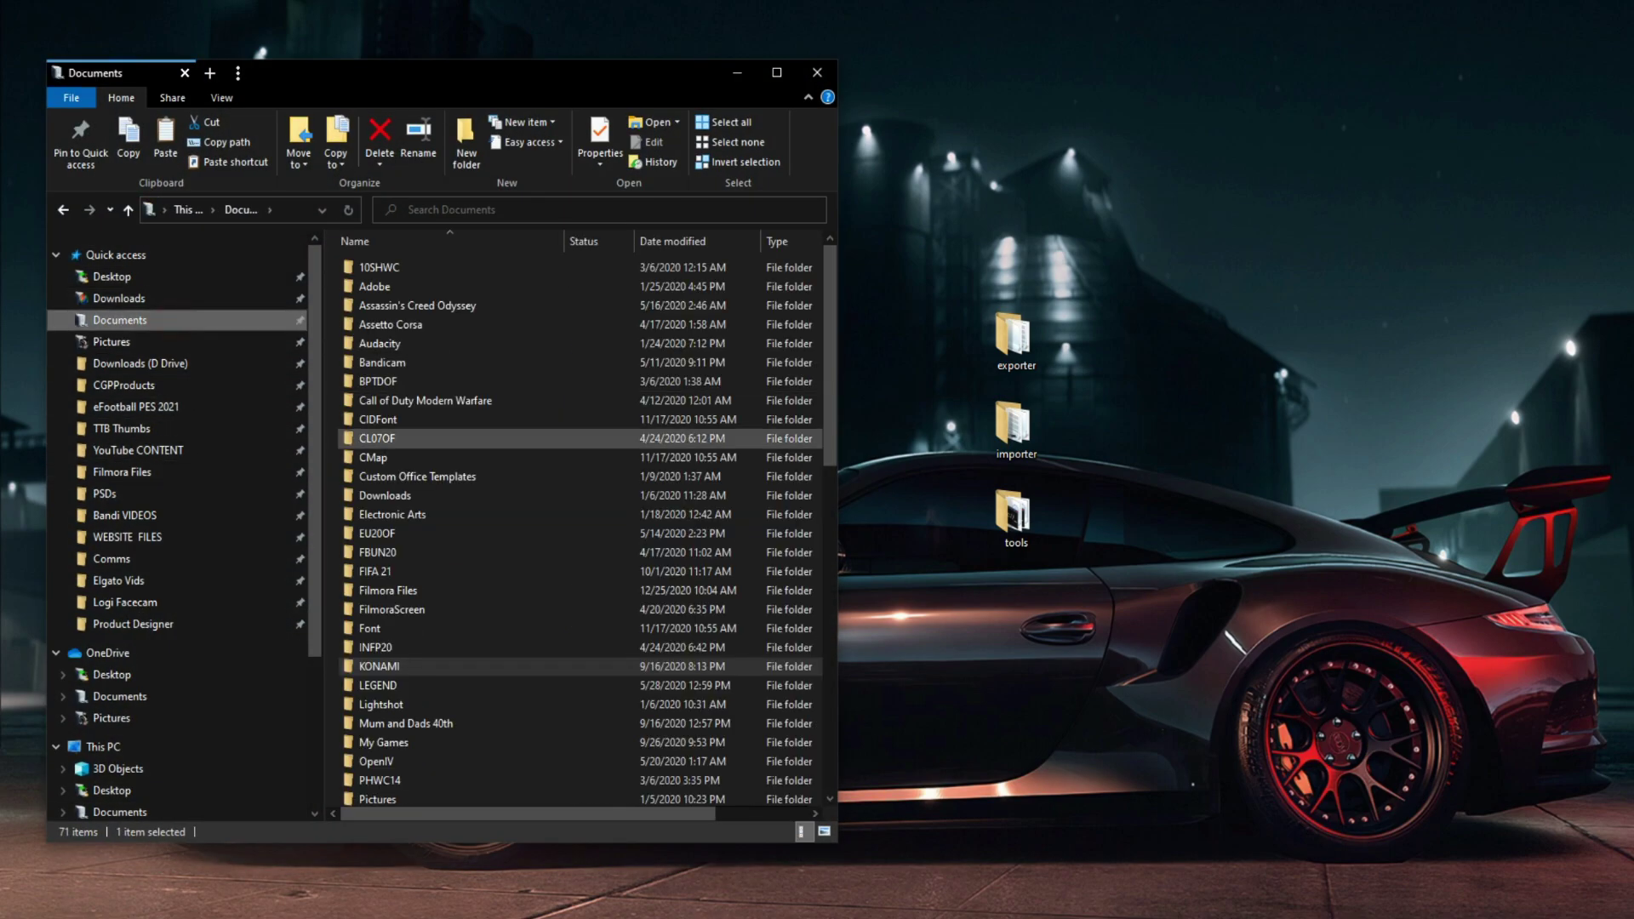
drag(838, 429, 964, 429)
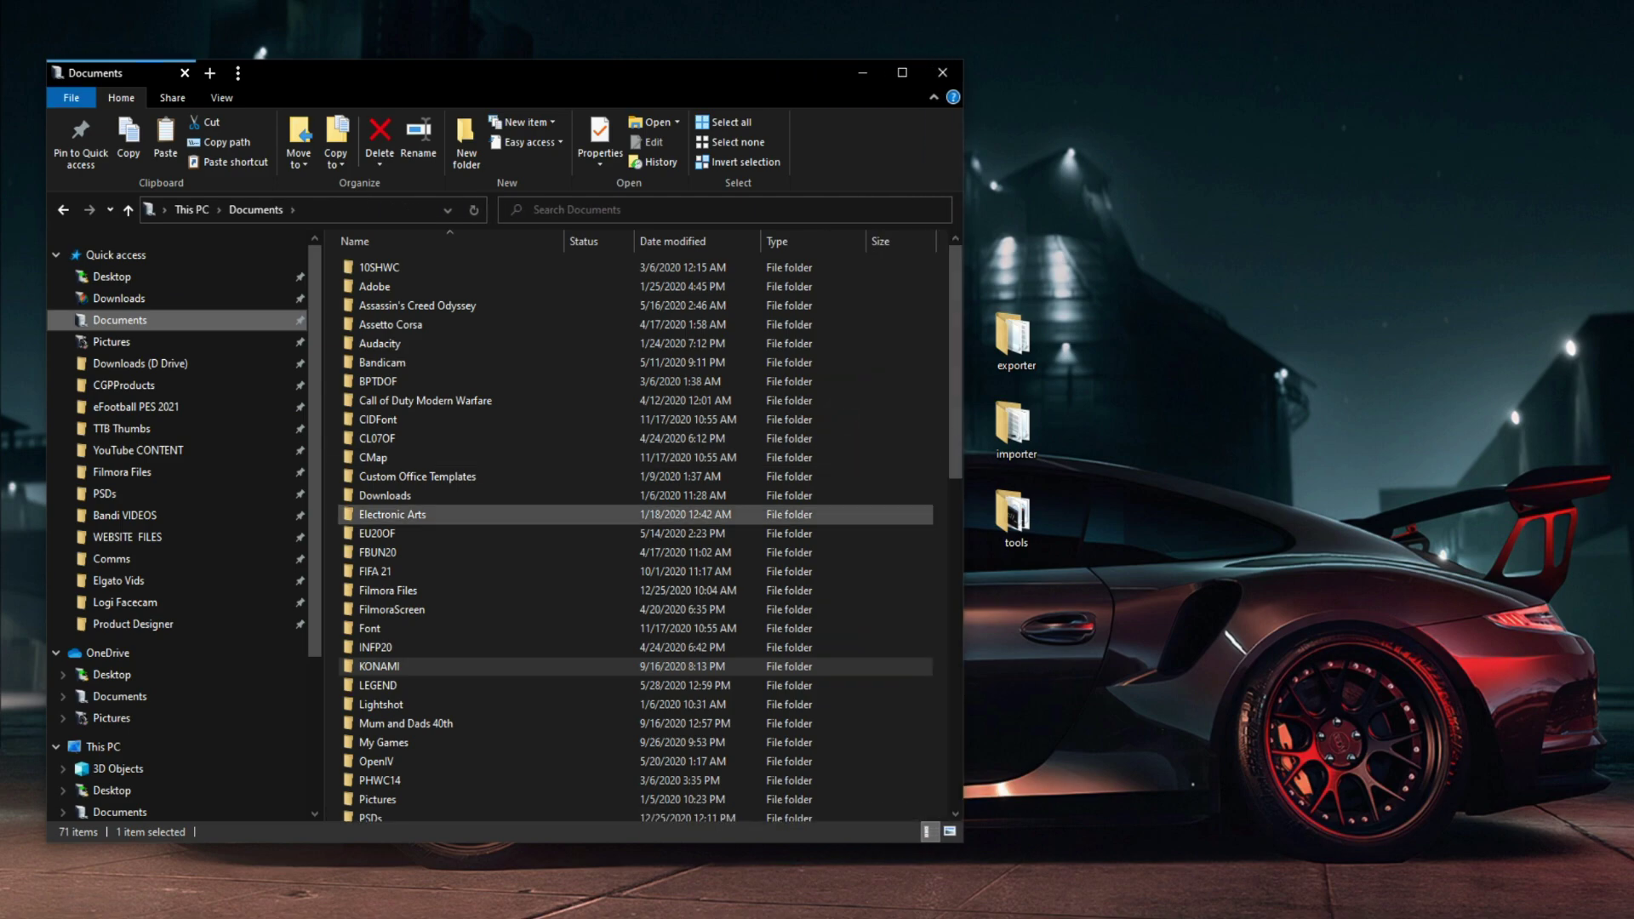
double_click(379, 667)
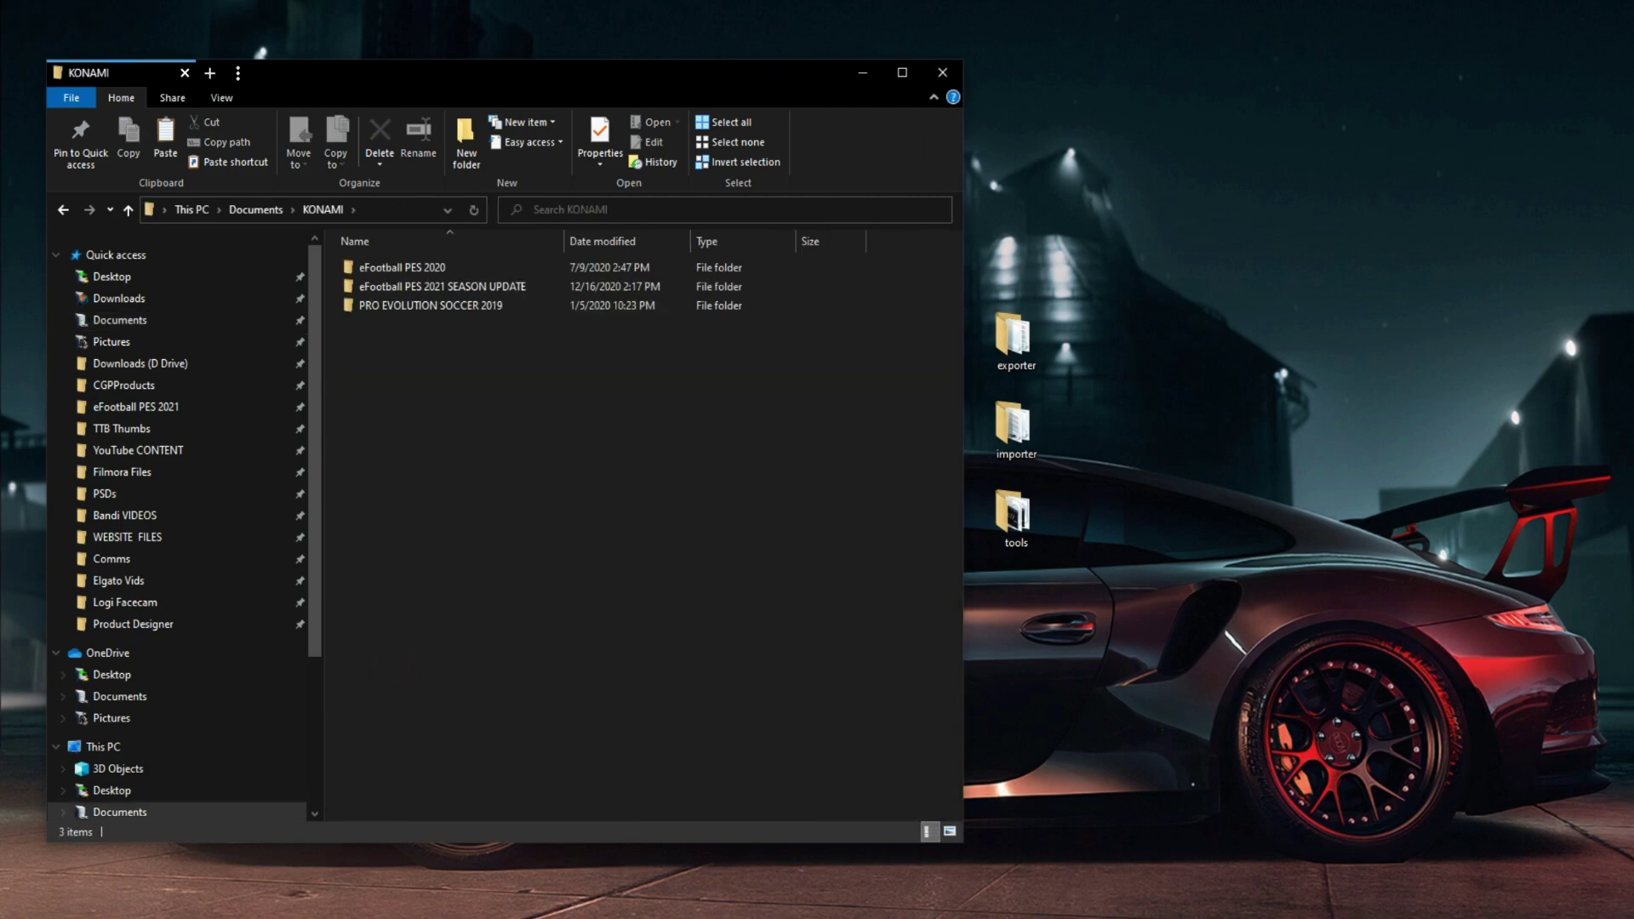
double_click(429, 287)
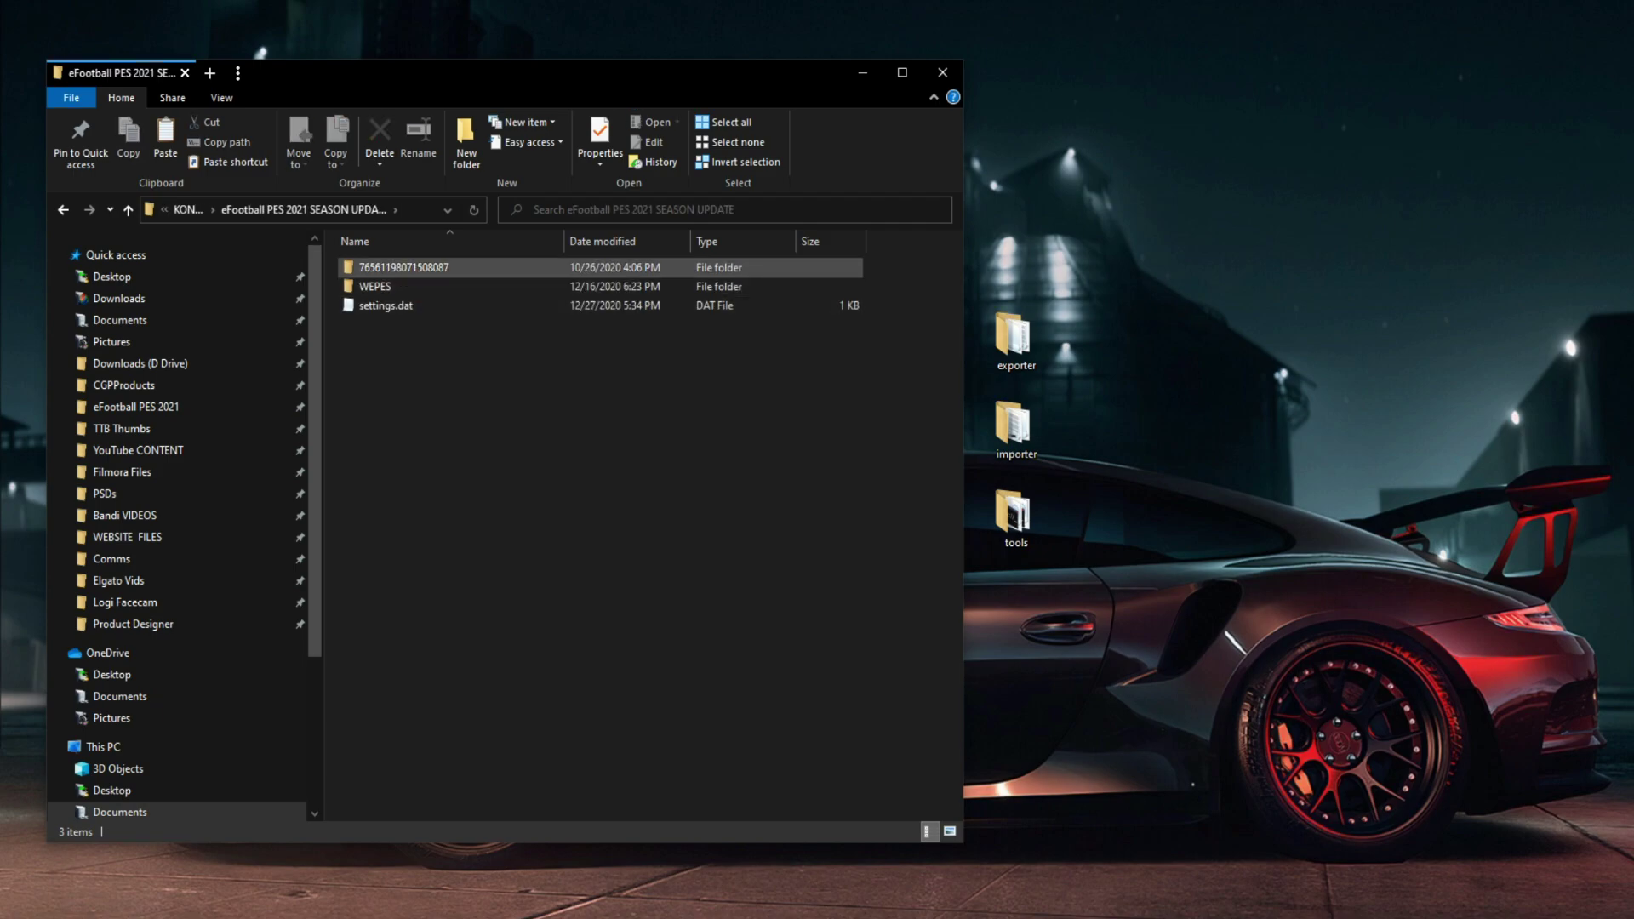
click(410, 266)
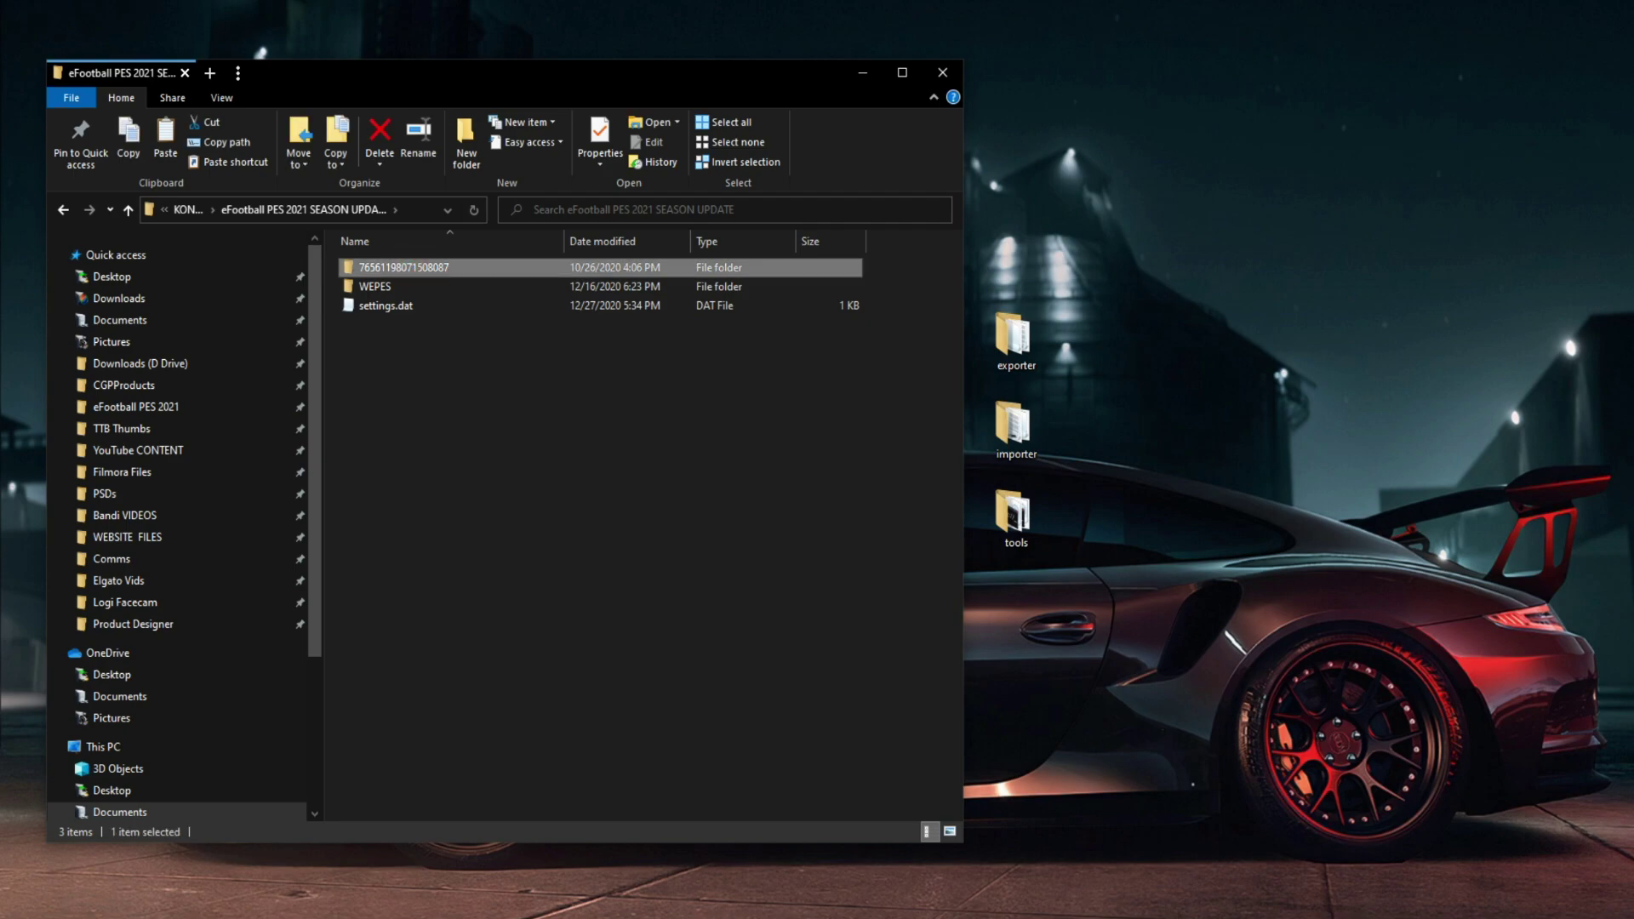
double_click(417, 266)
double_click(380, 265)
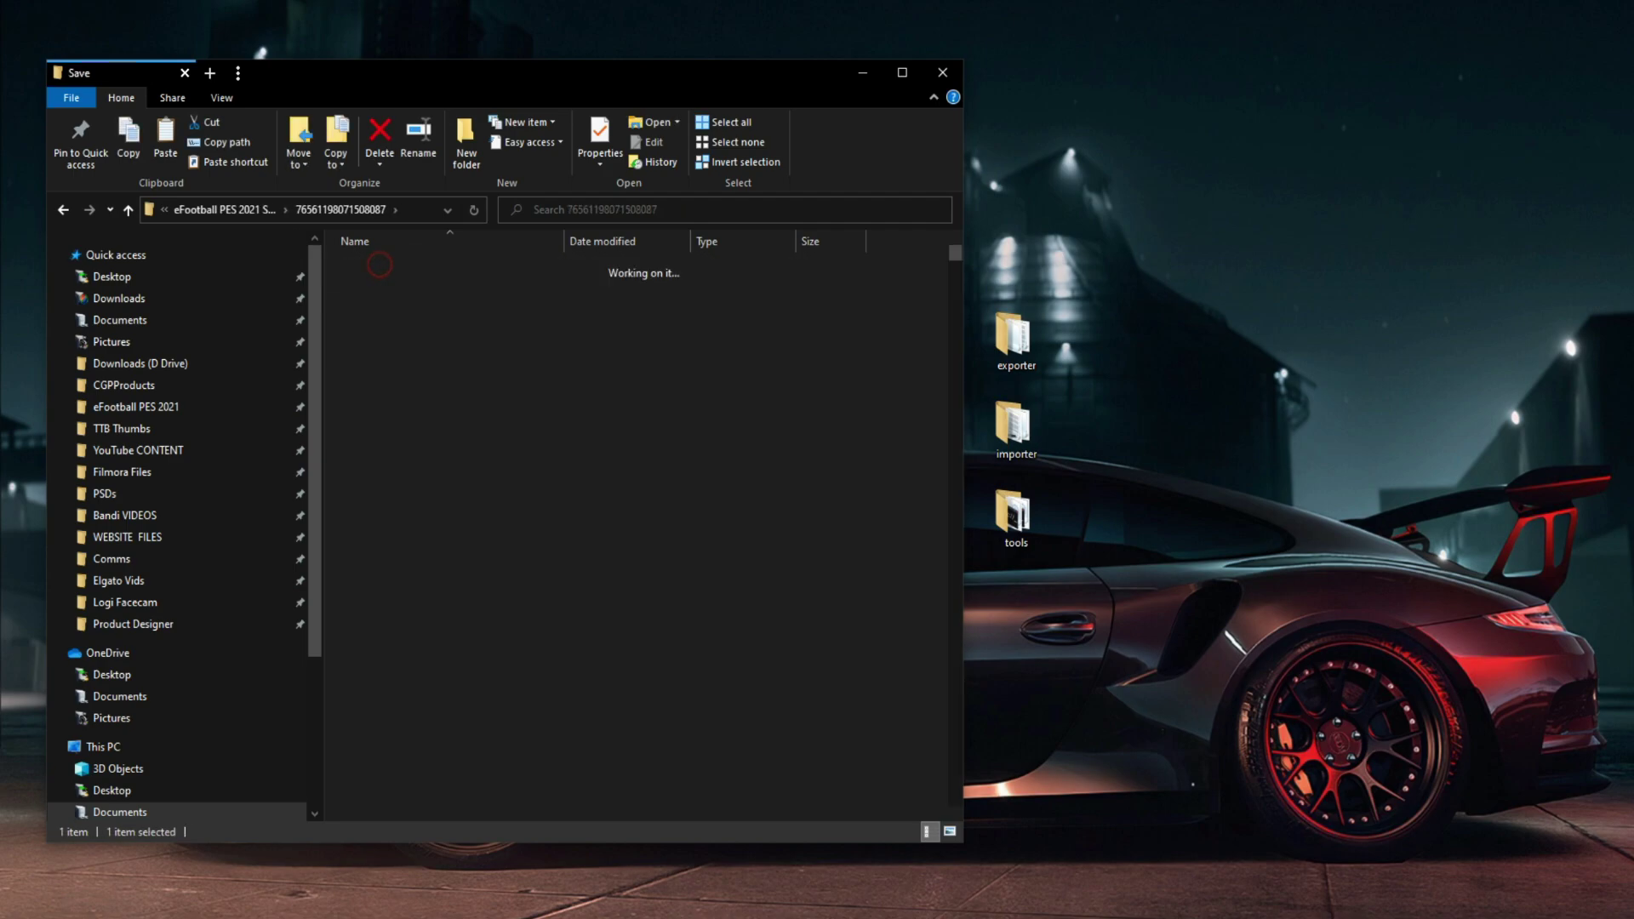
Step: Find and select the EDIT00000000 file in the Save folder
scroll(600, 373, down, 15)
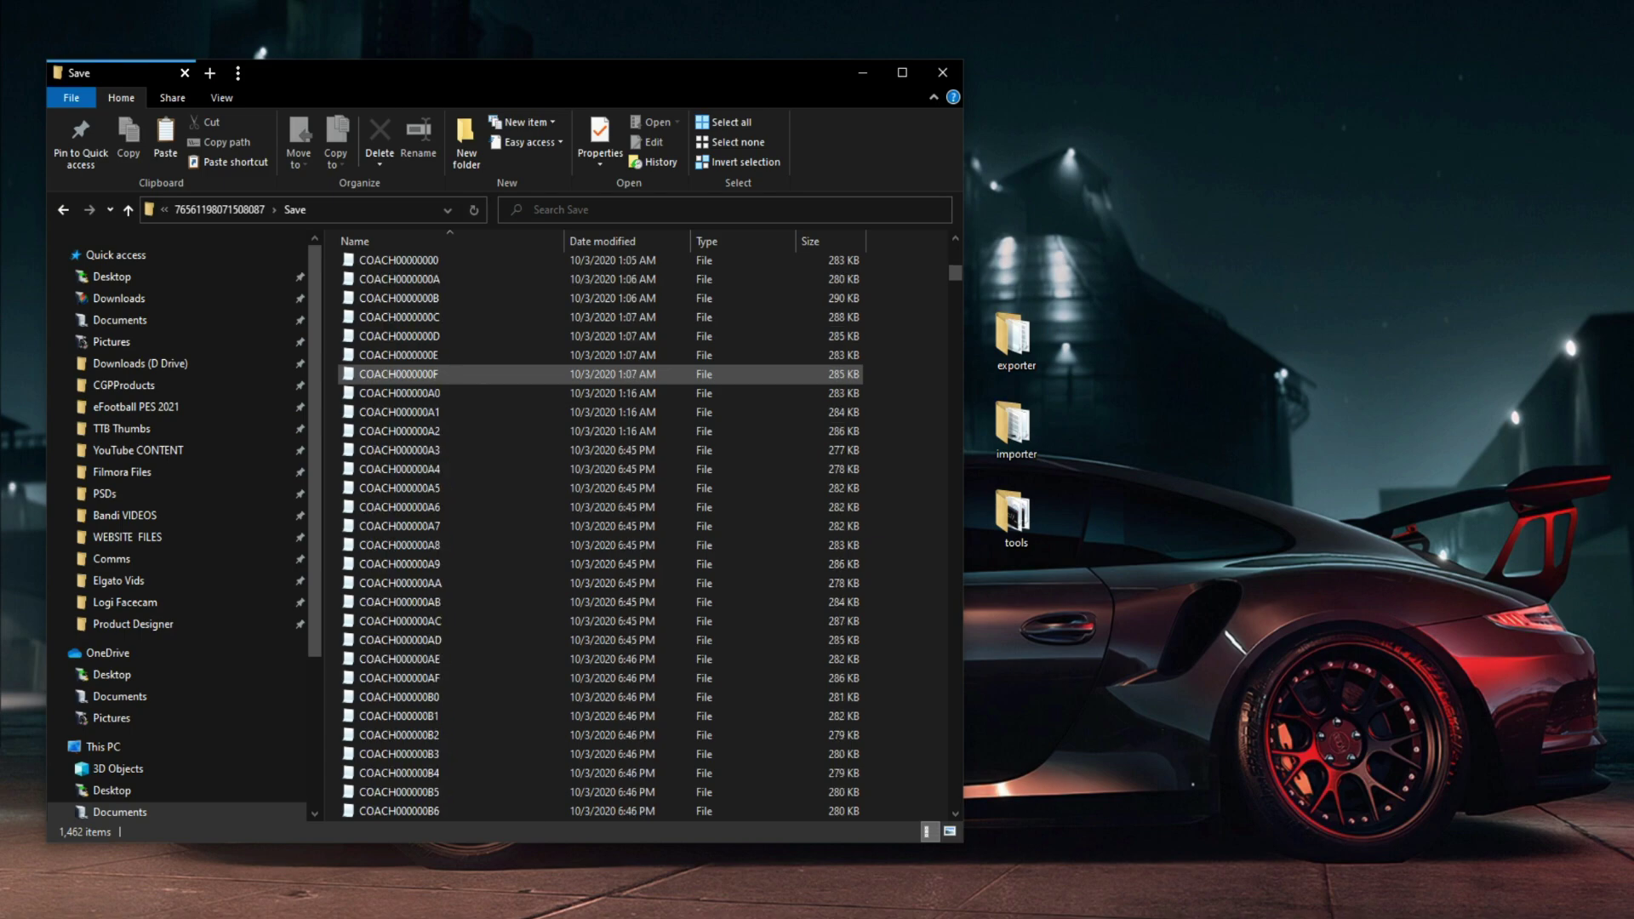
scroll(400, 374, down, 20)
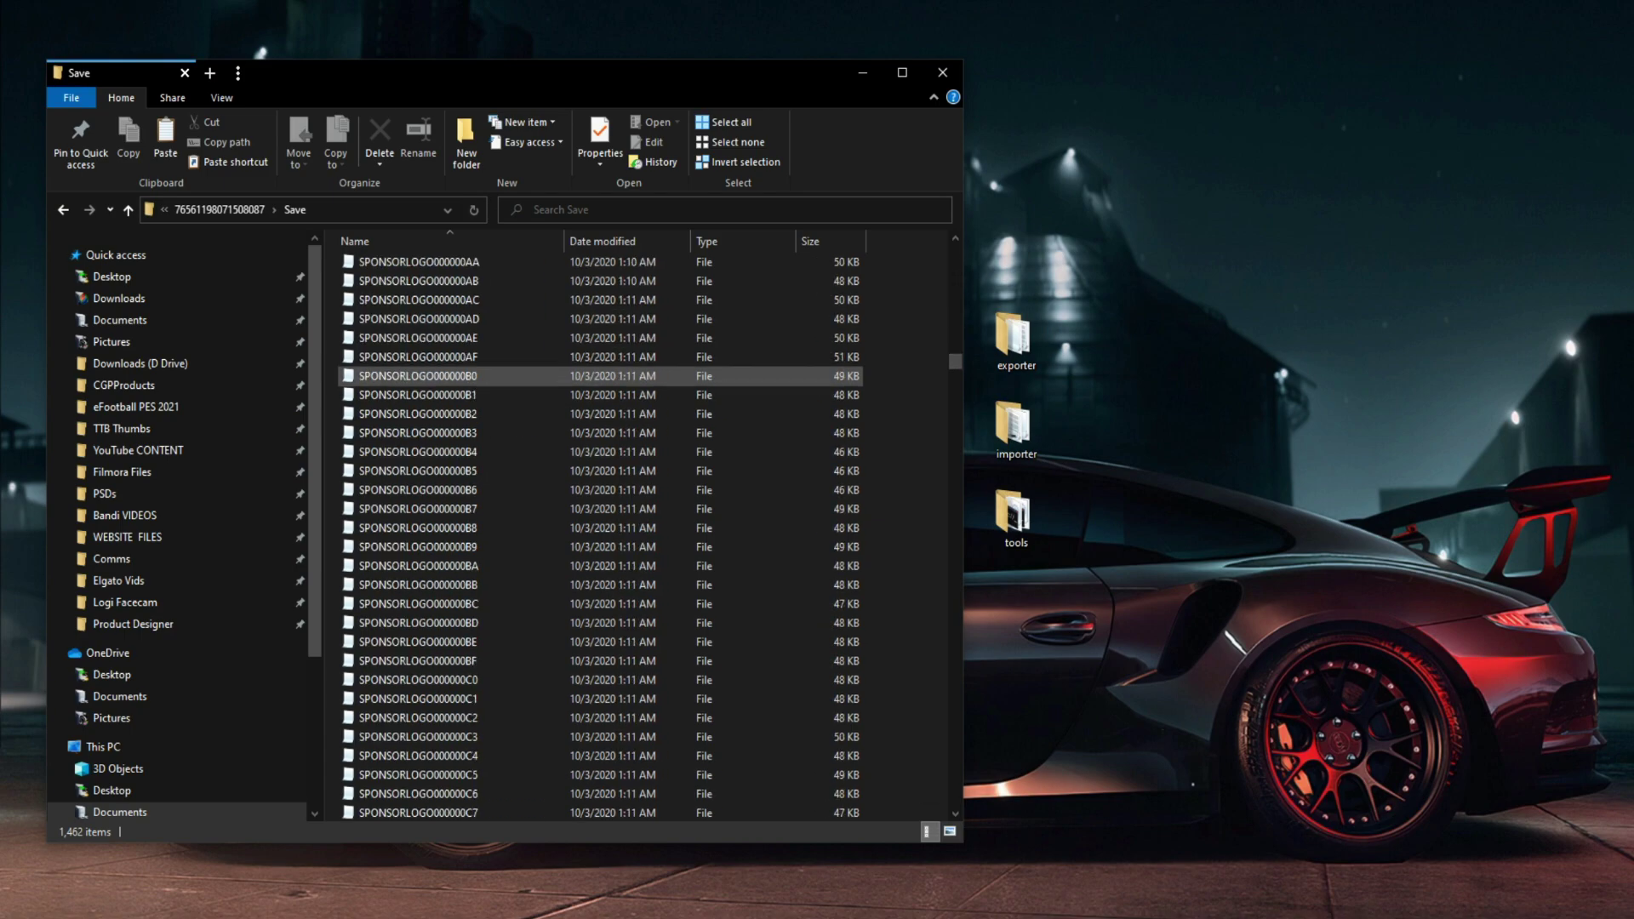
scroll(400, 375, up, 20)
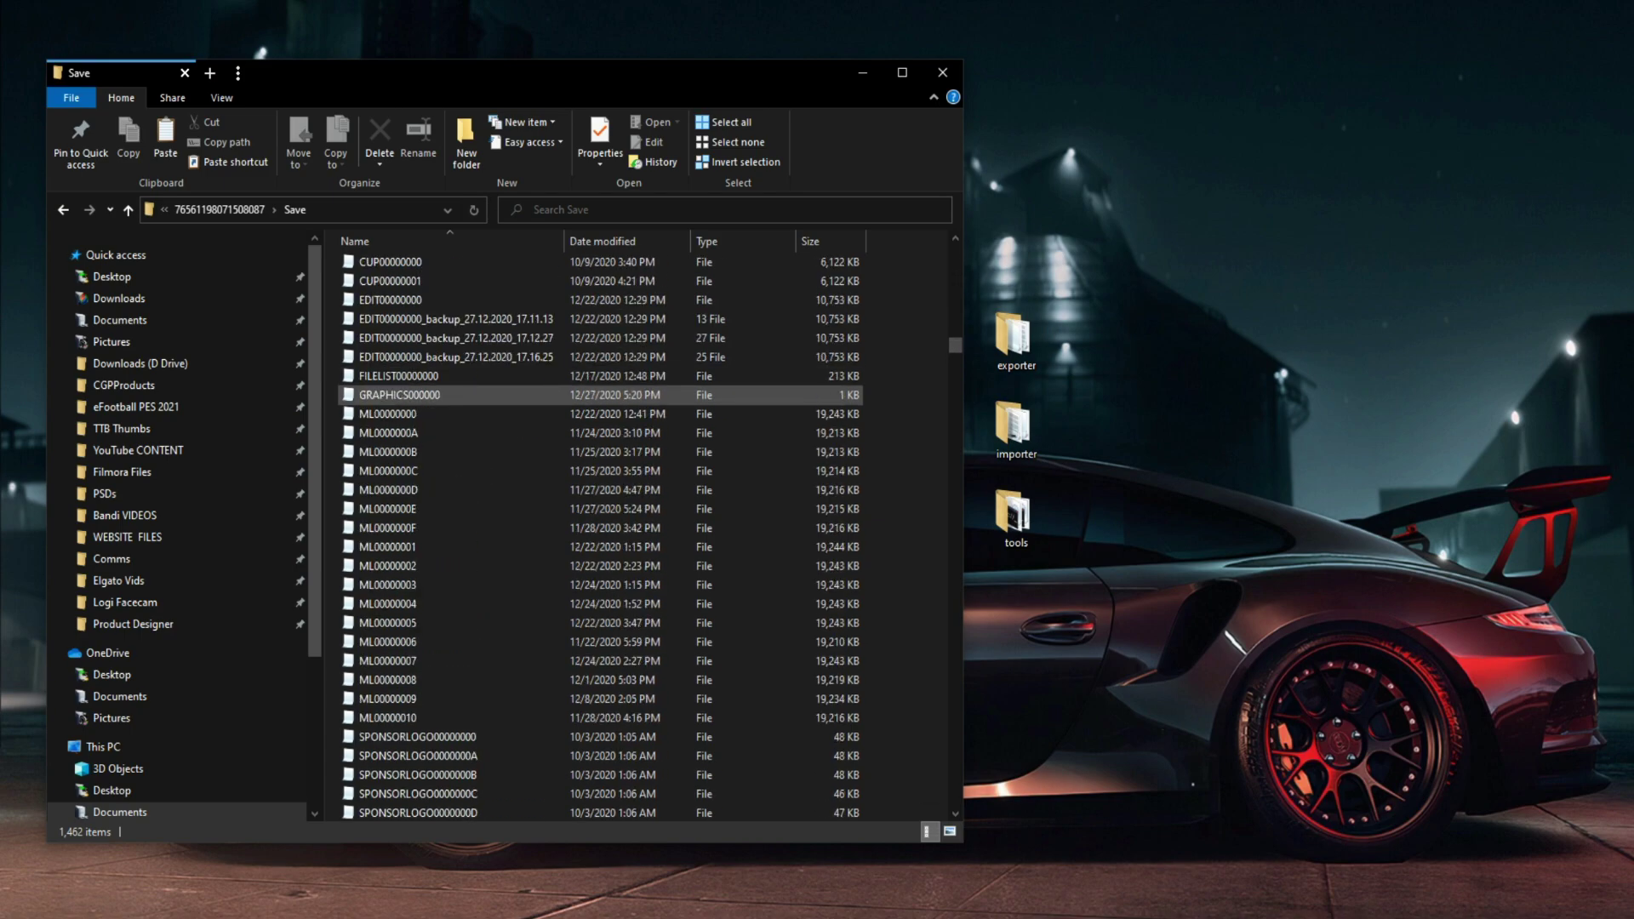
scroll(400, 395, up, 1)
click(406, 357)
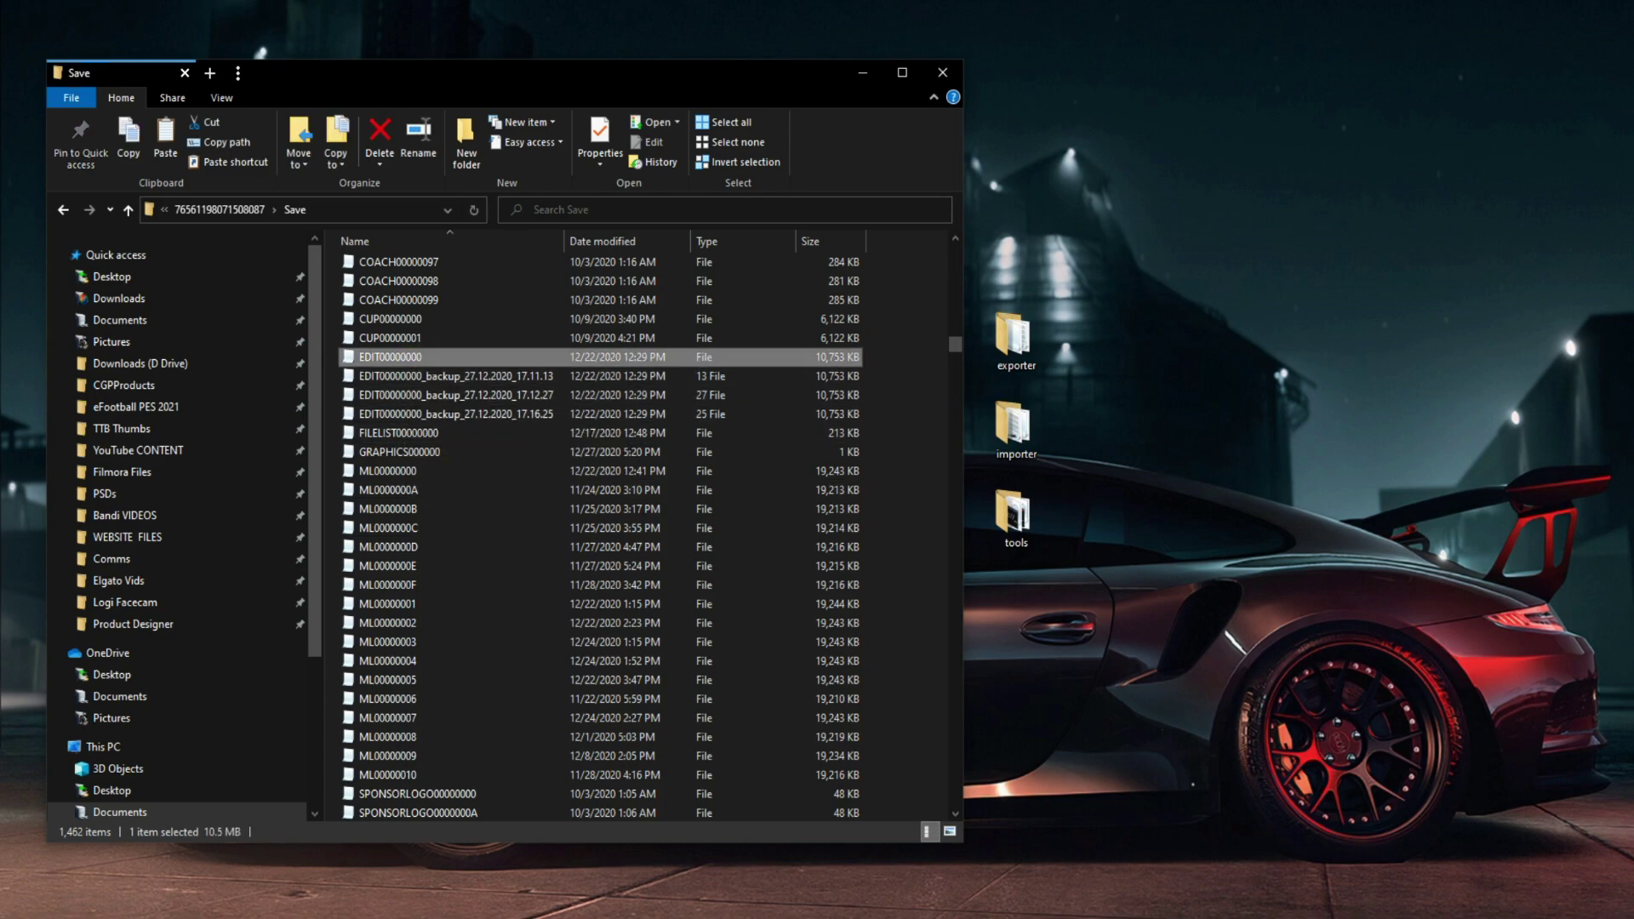
Step: Copy the EDIT00000000 file from the Save folder onto the desktop, minimize the folder window and place the copy near the tool folders
drag(706, 77, 625, 186)
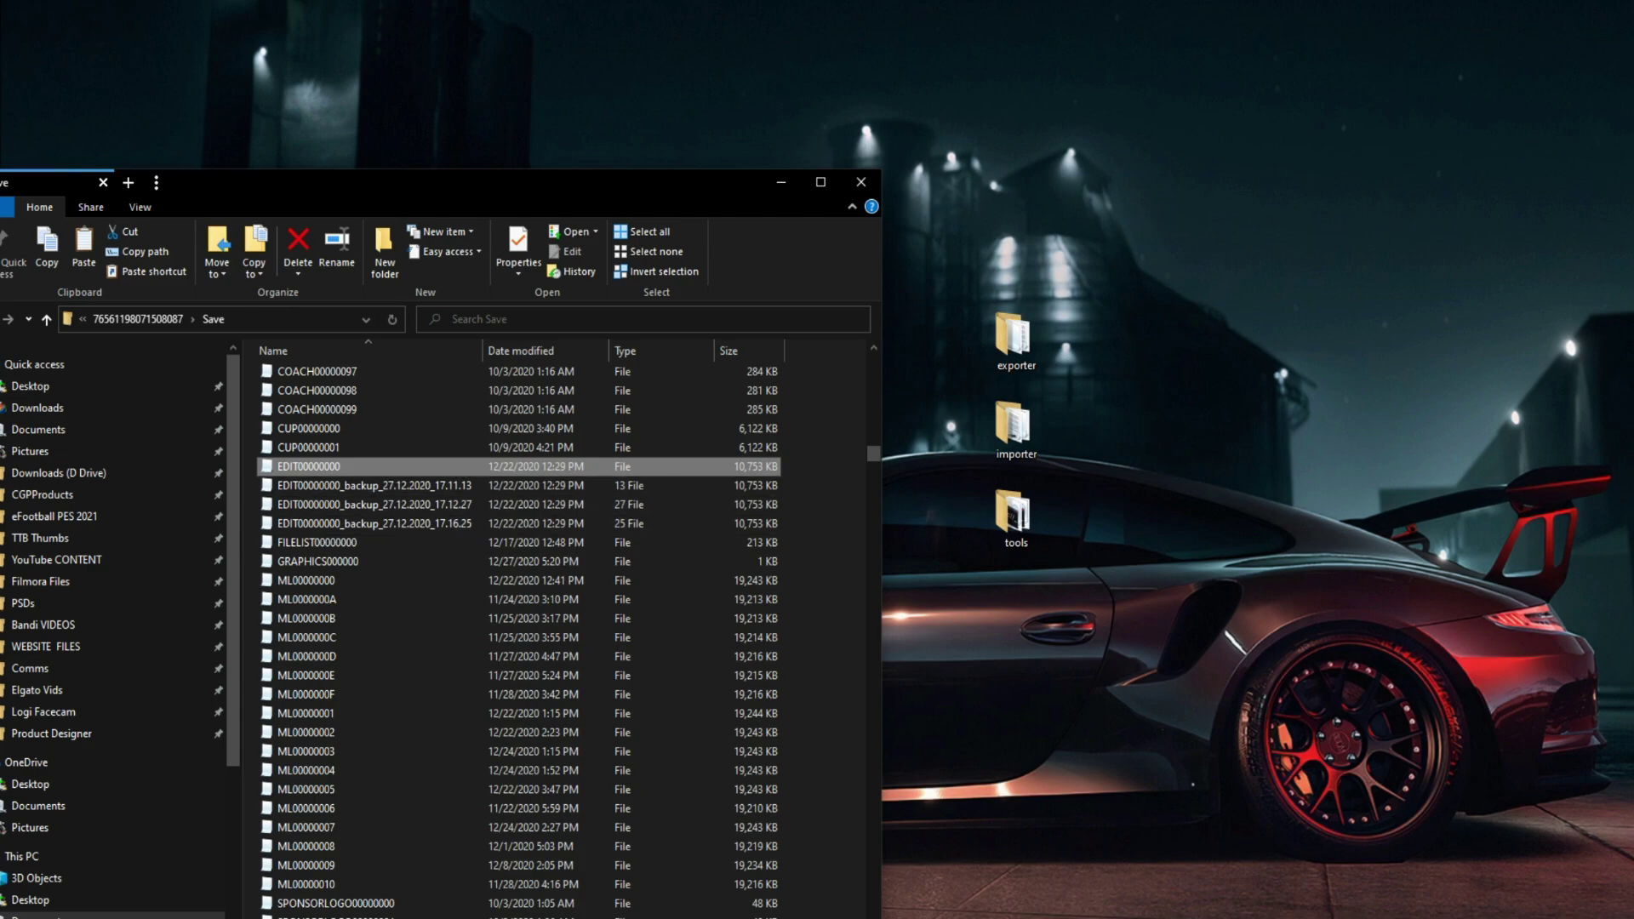
right_click(357, 467)
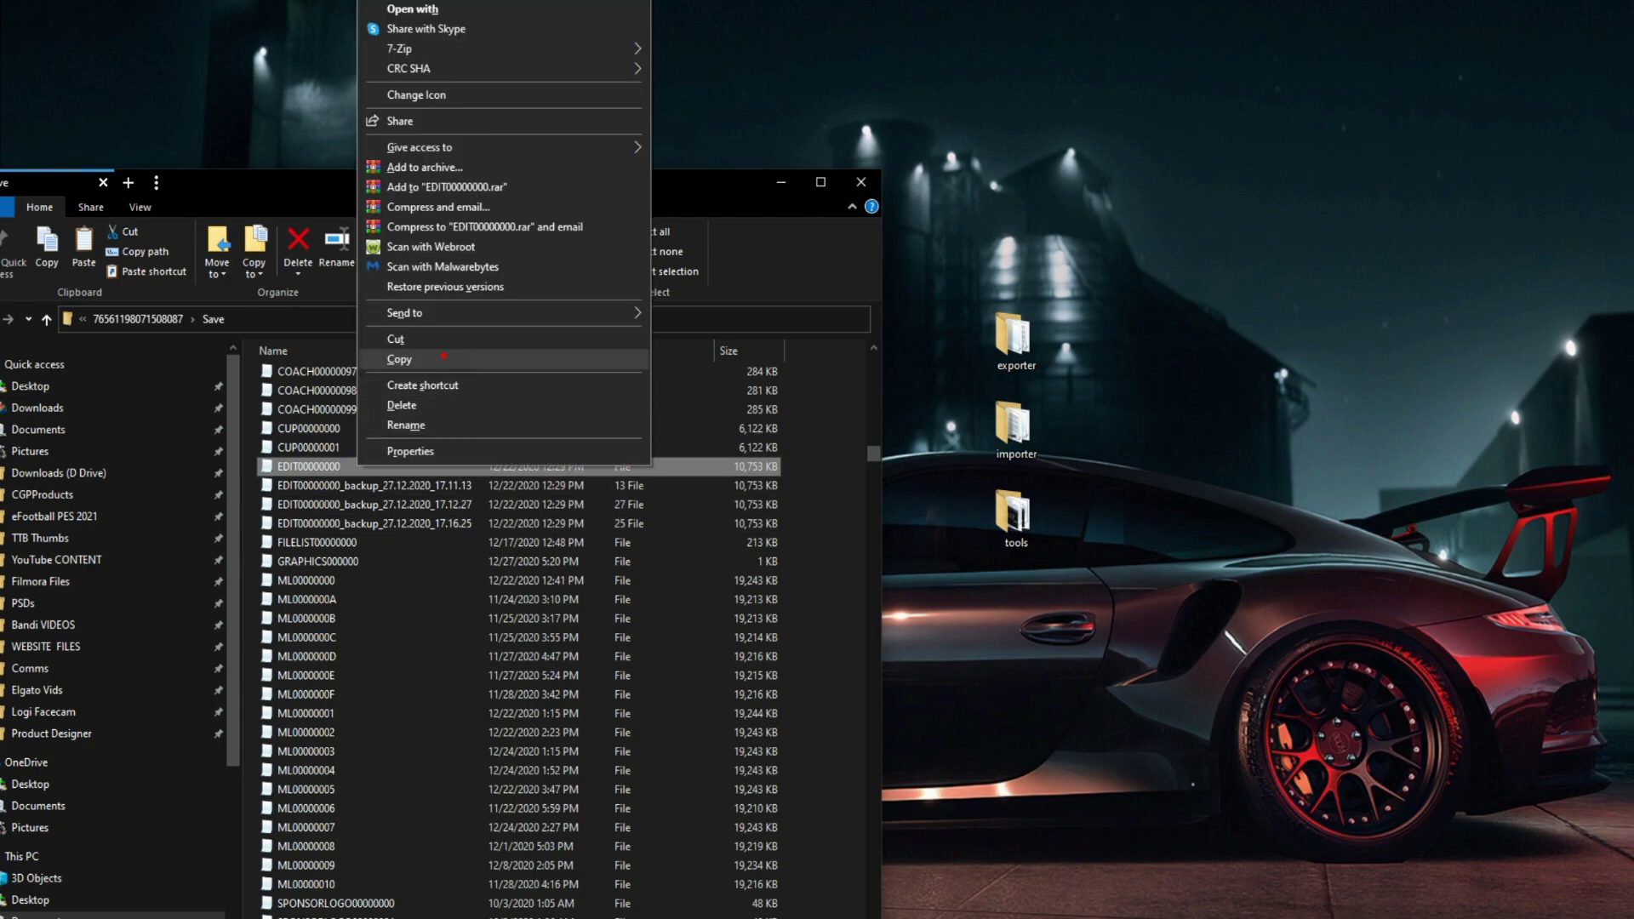
click(398, 359)
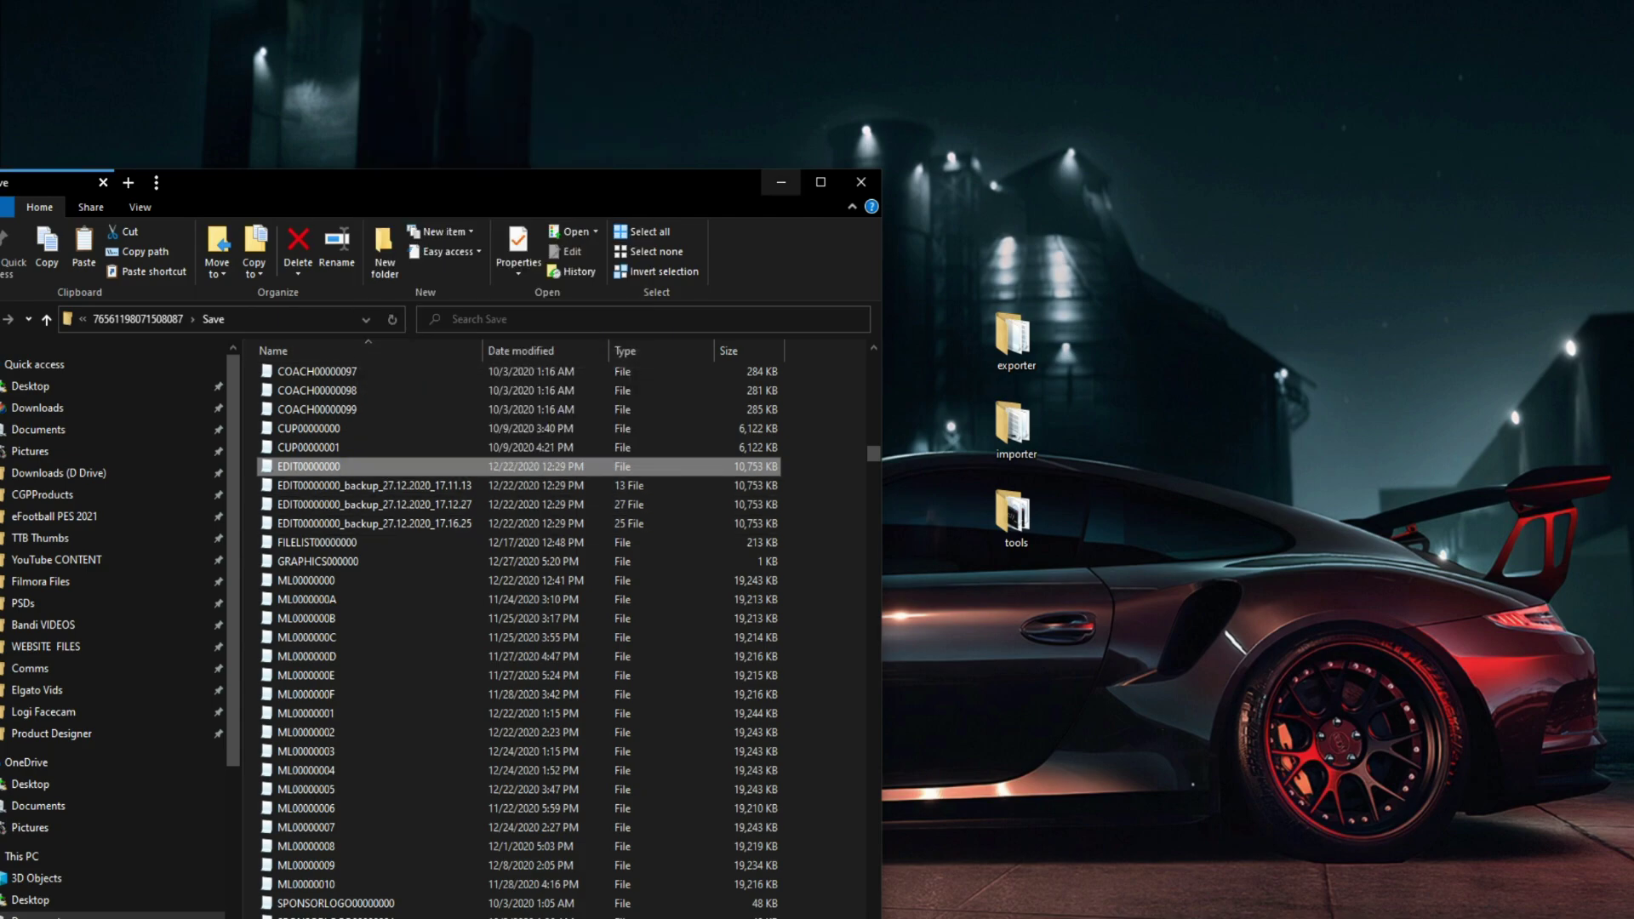
click(781, 182)
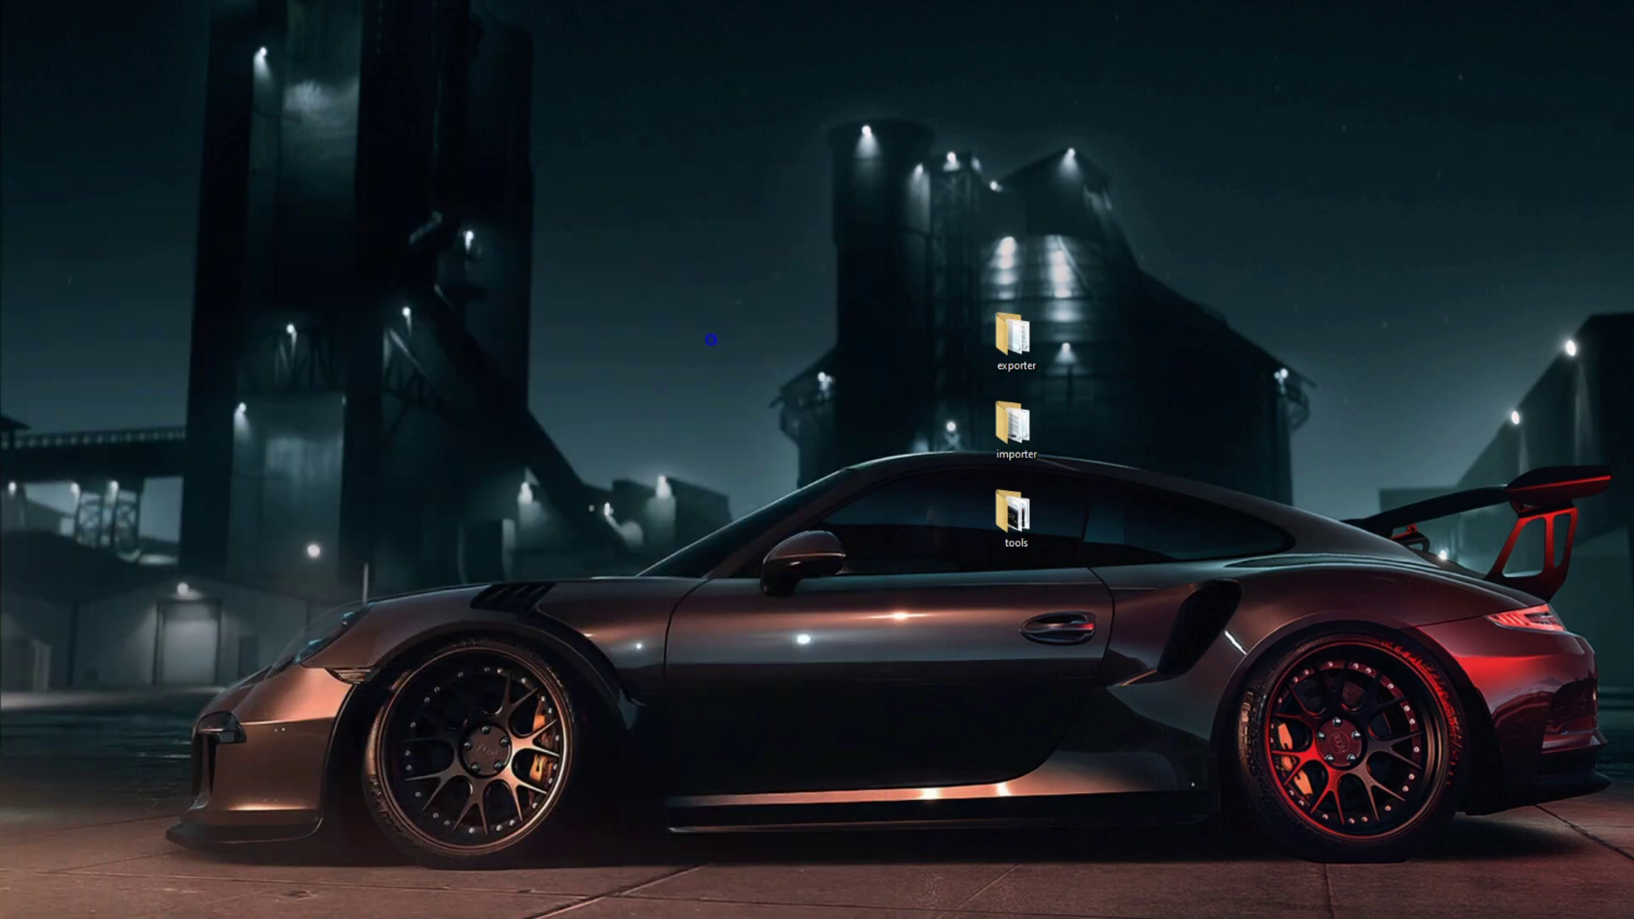
right_click(711, 340)
click(753, 446)
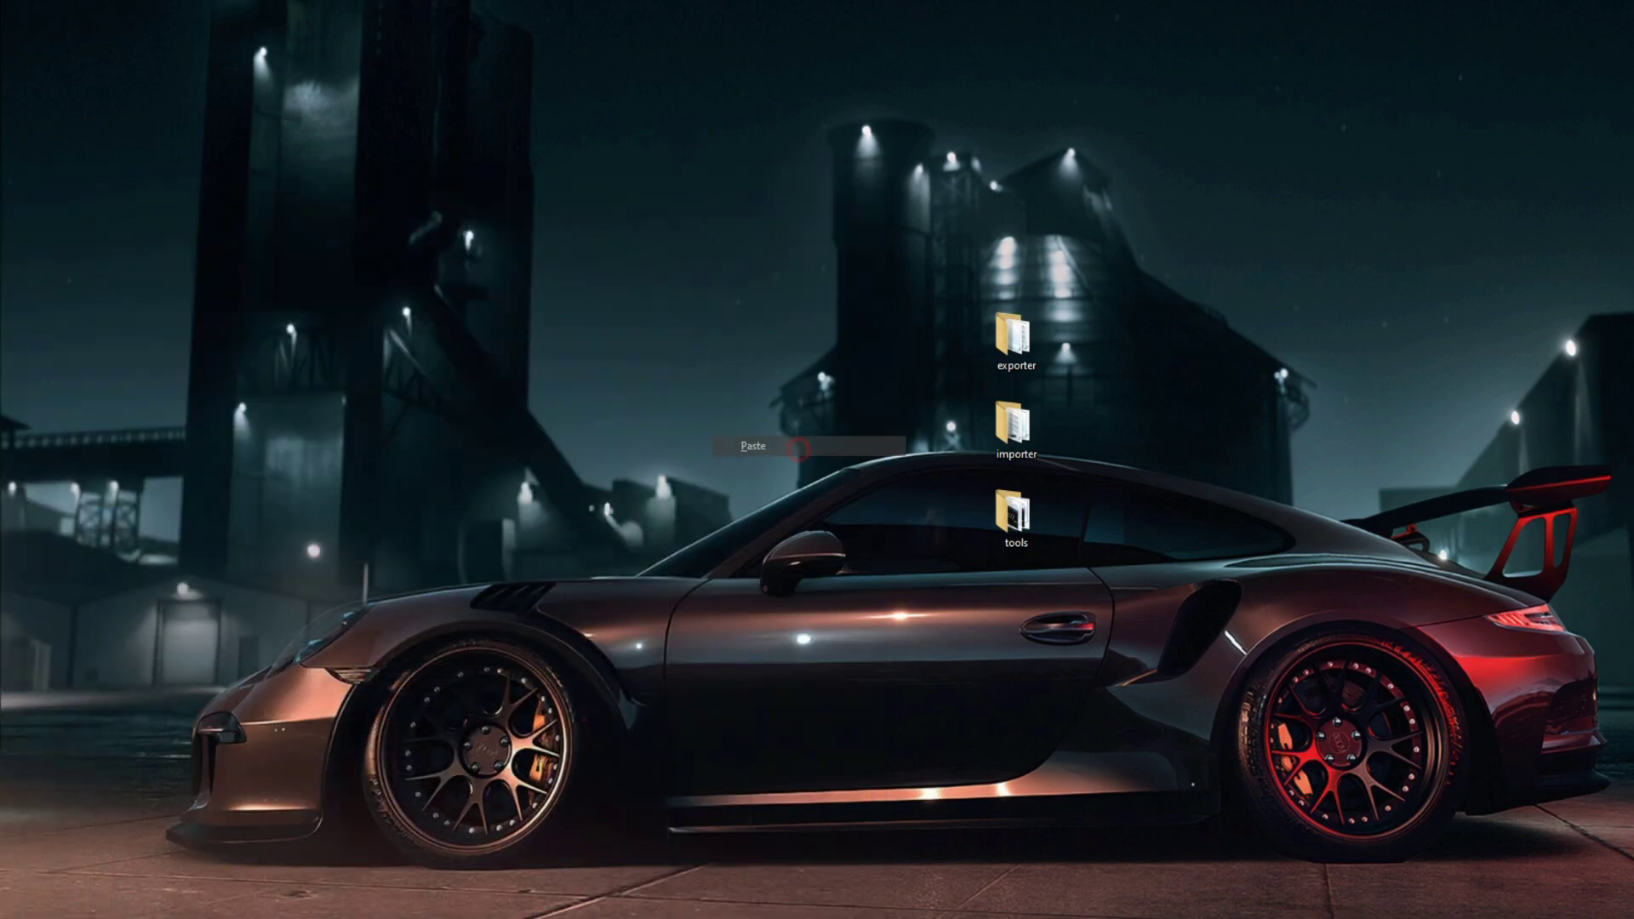
drag(719, 337, 854, 412)
drag(715, 261, 1217, 606)
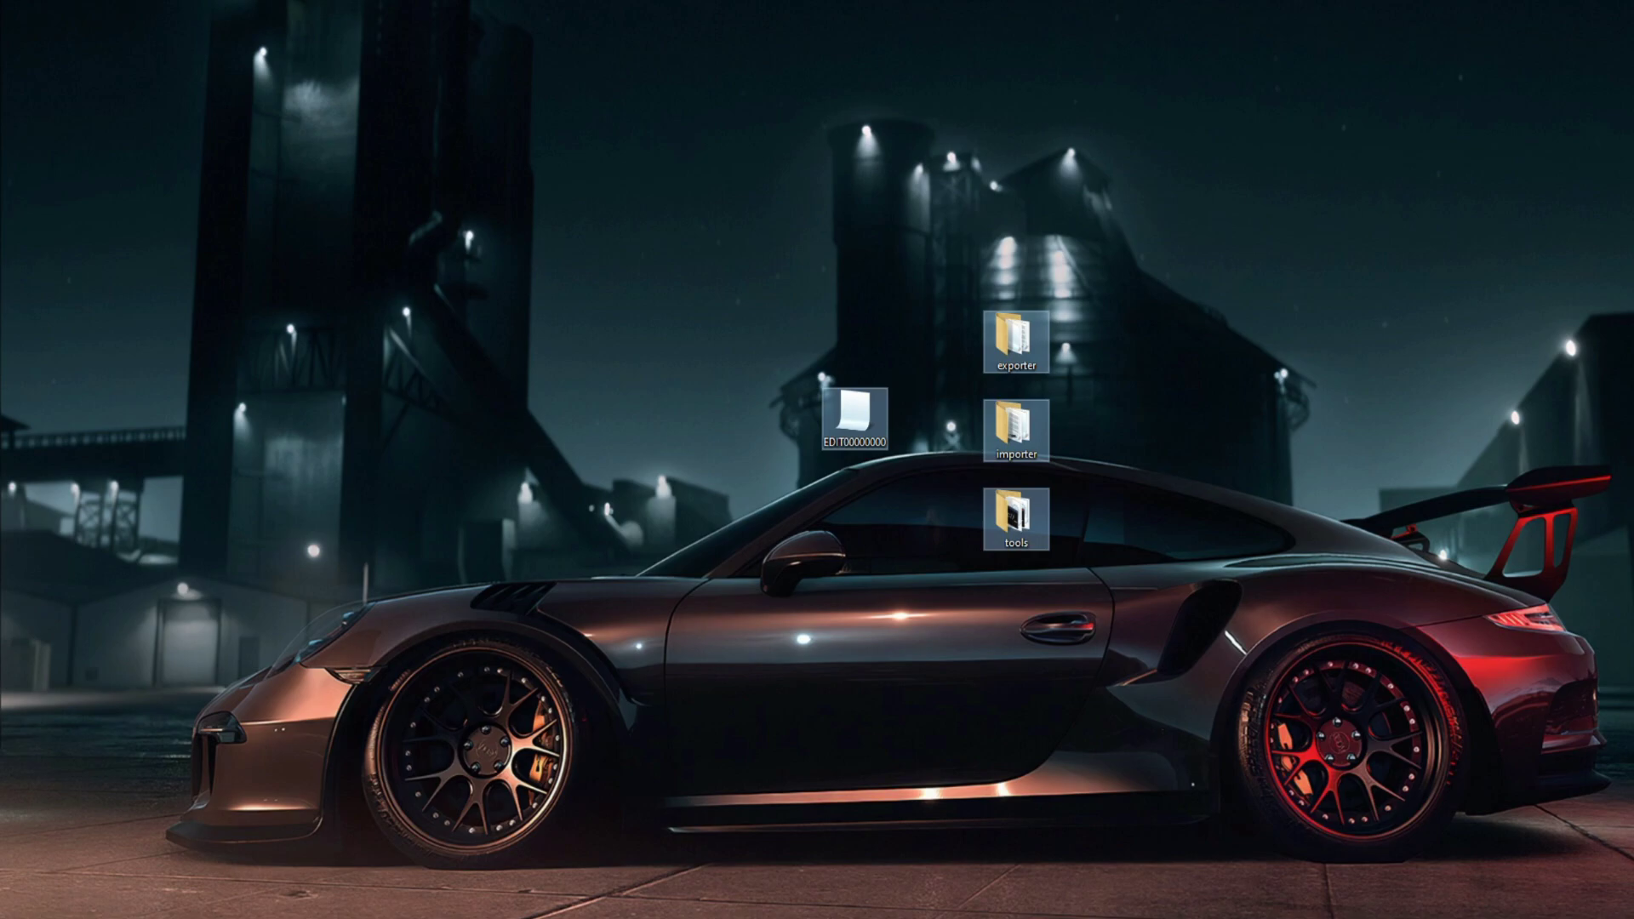
key(Escape)
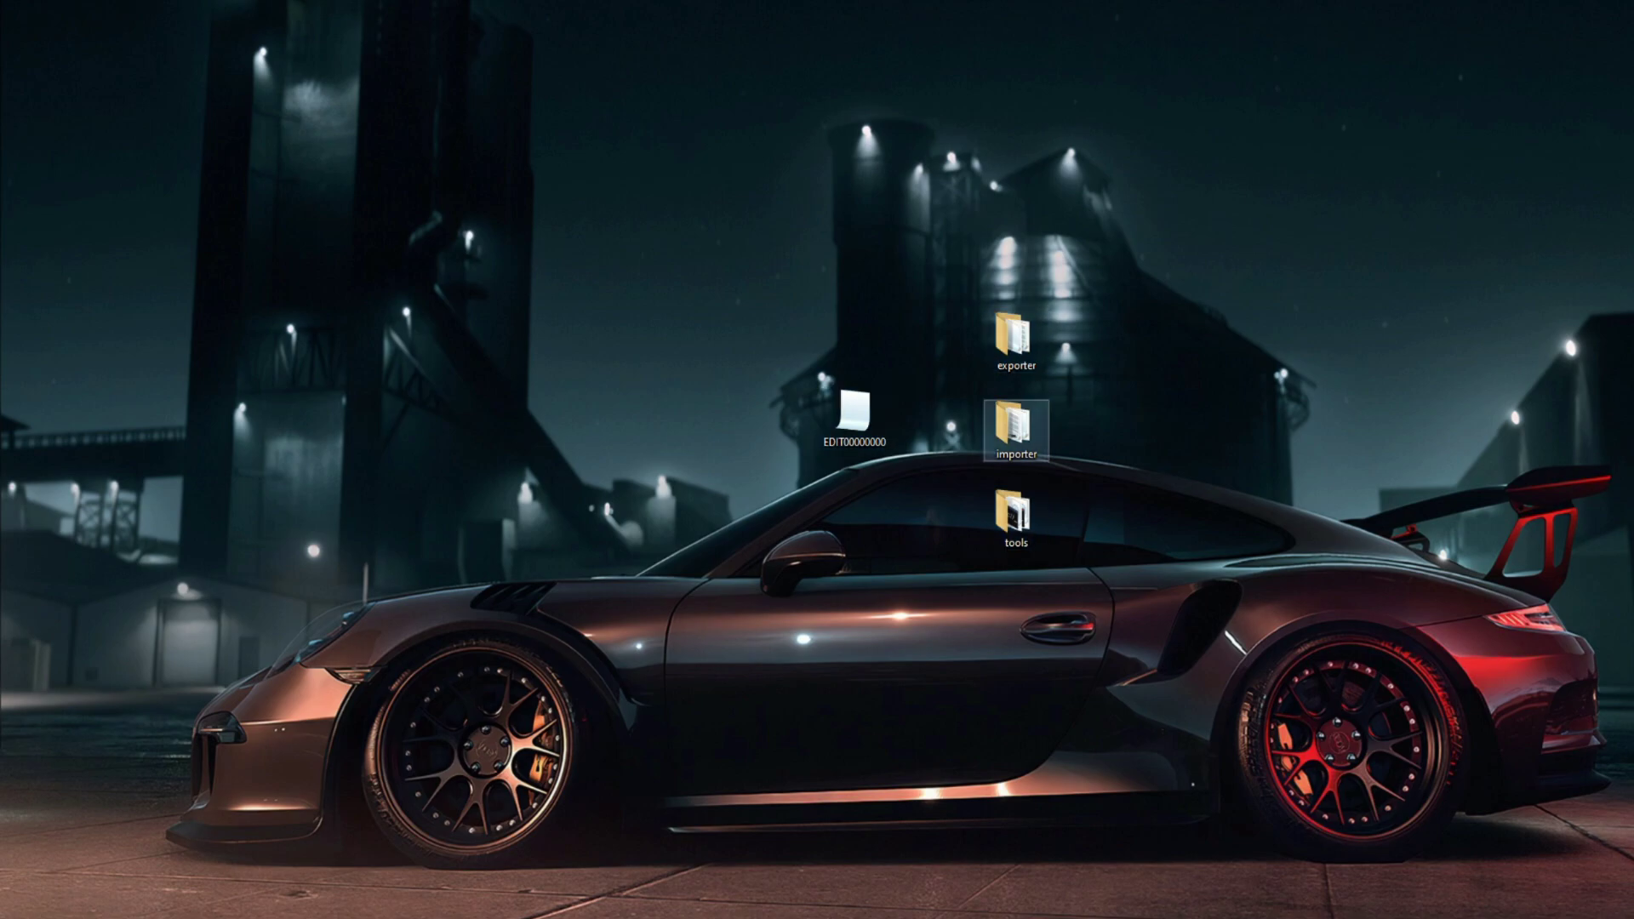
Step: Open the importer folder and move the desktop EDIT00000000 file into it, replacing the existing file of that name
double_click(1013, 425)
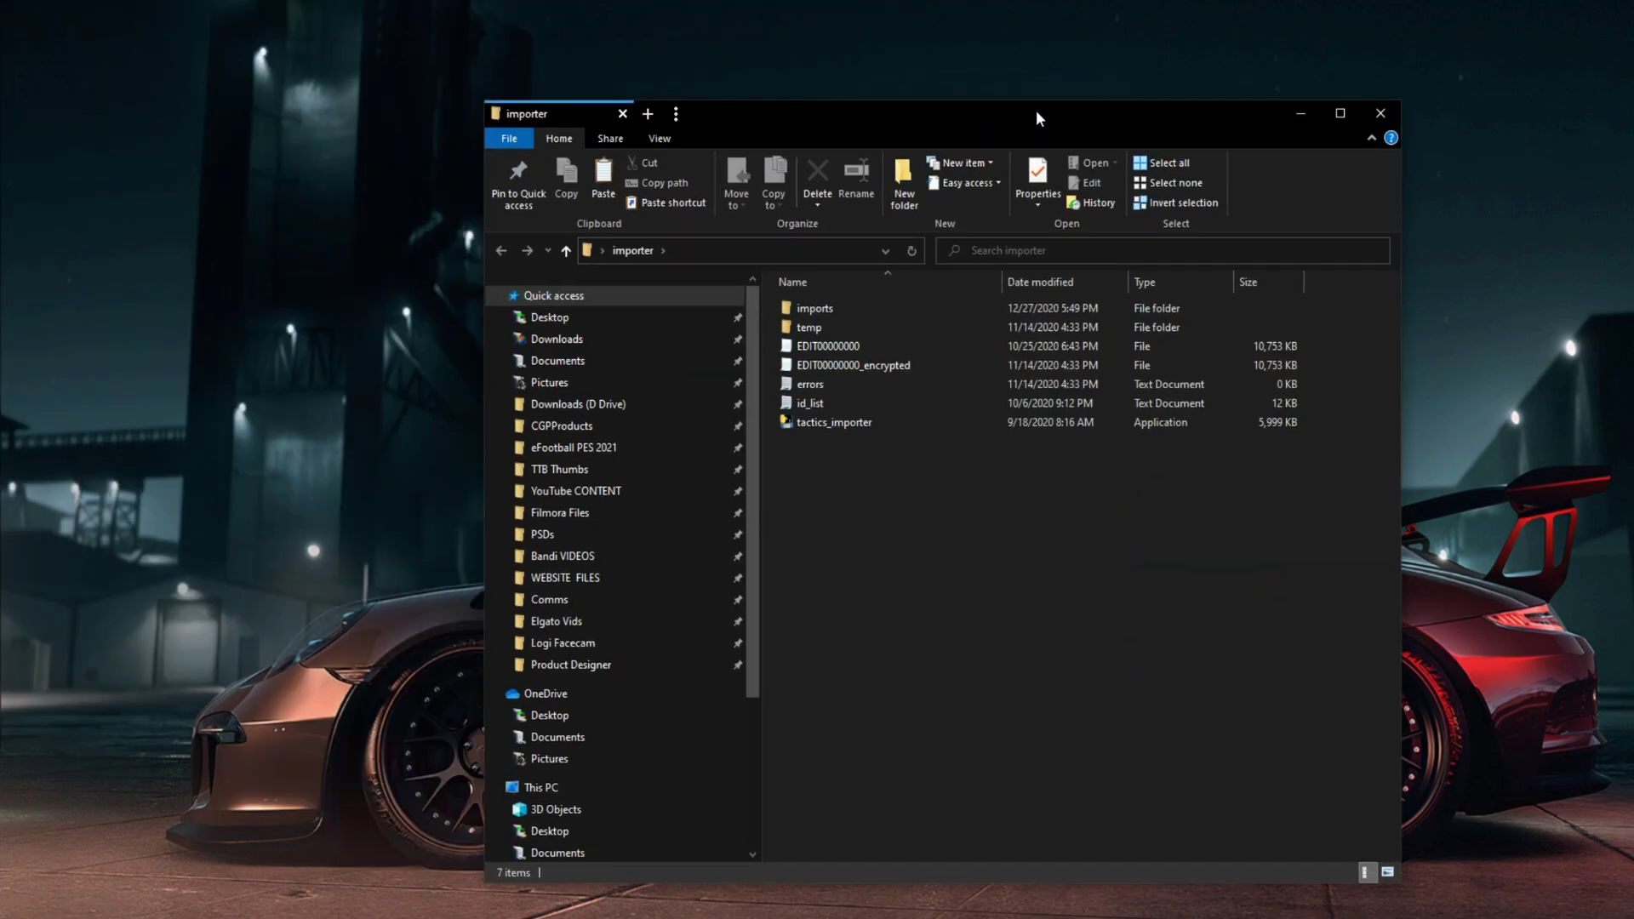
drag(1036, 111, 1463, 111)
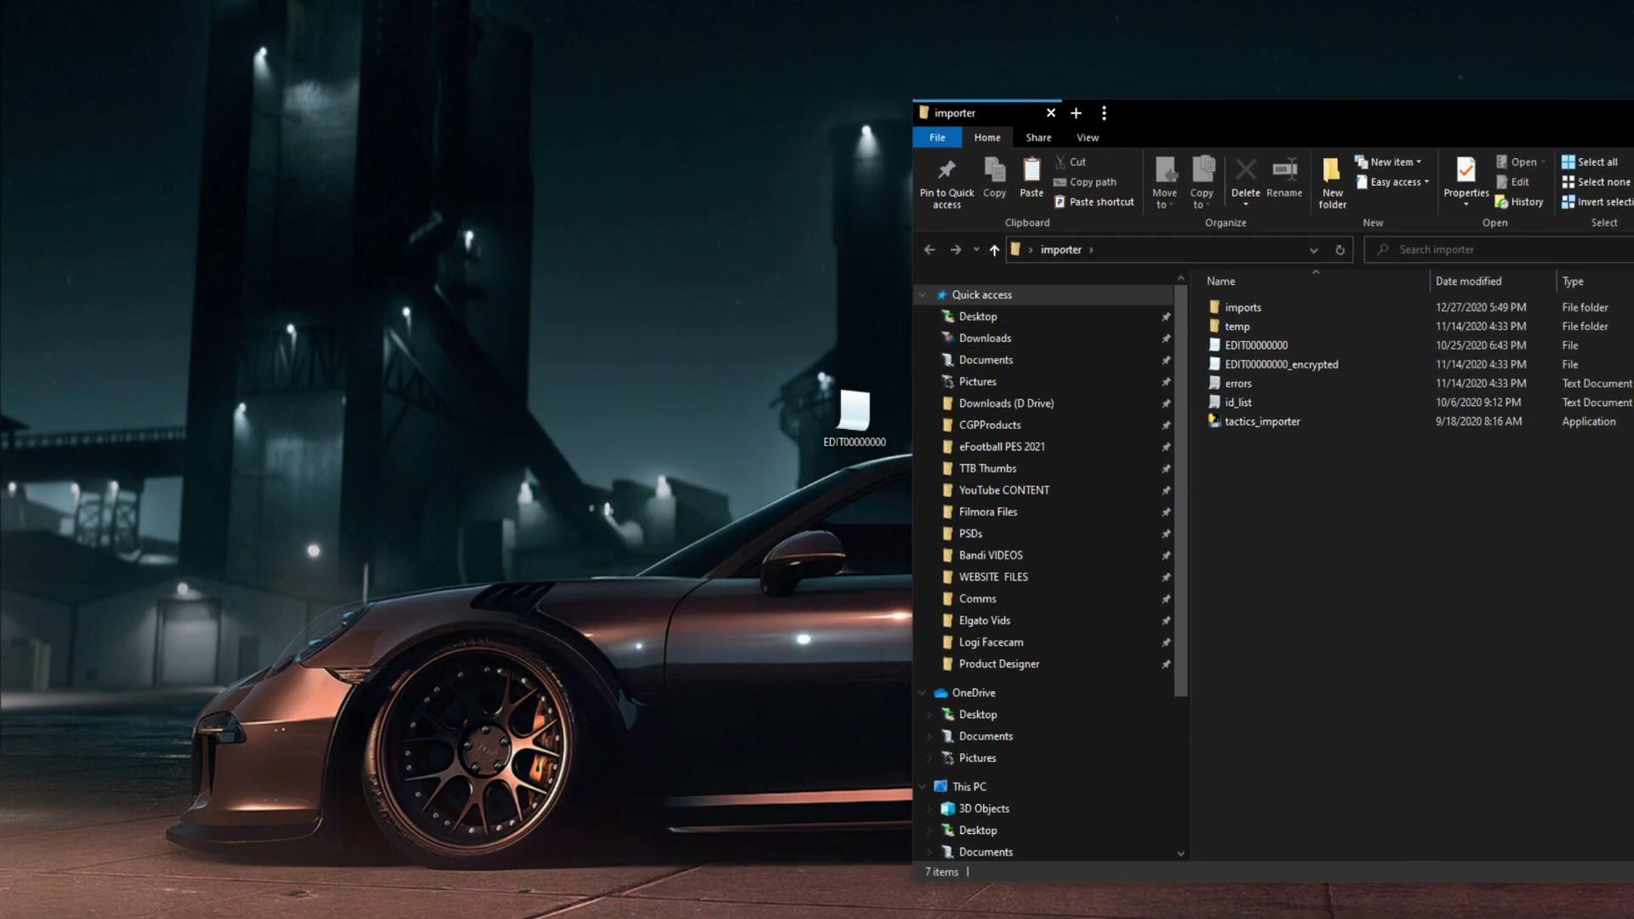
drag(855, 418, 451, 408)
drag(1136, 114, 772, 106)
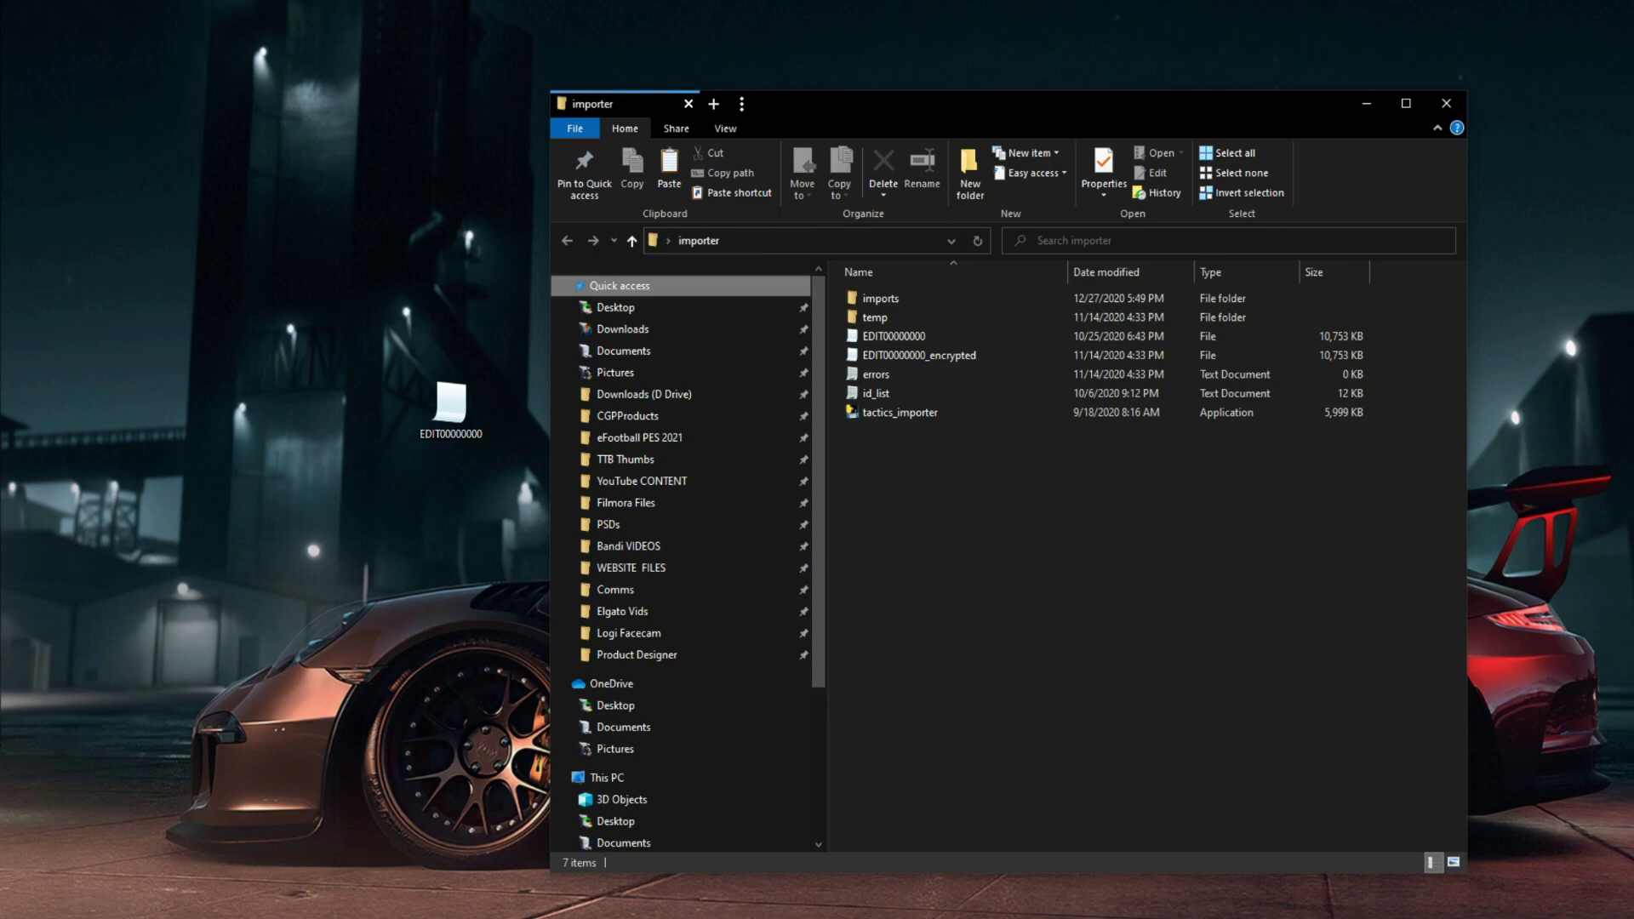
click(451, 407)
drag(451, 407, 949, 554)
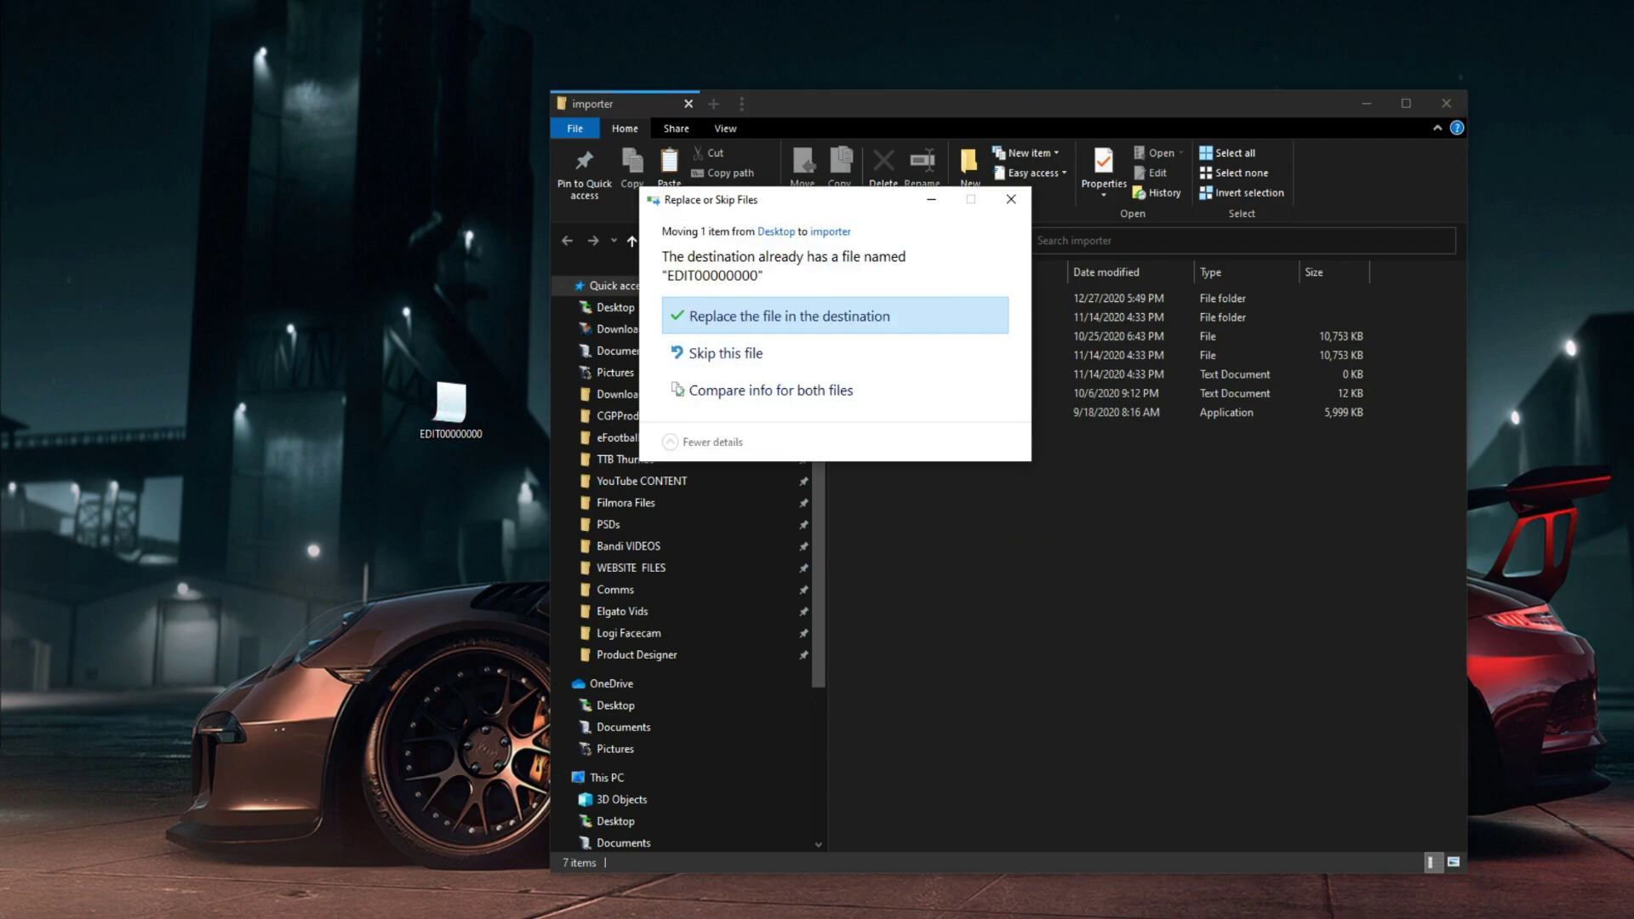
click(770, 320)
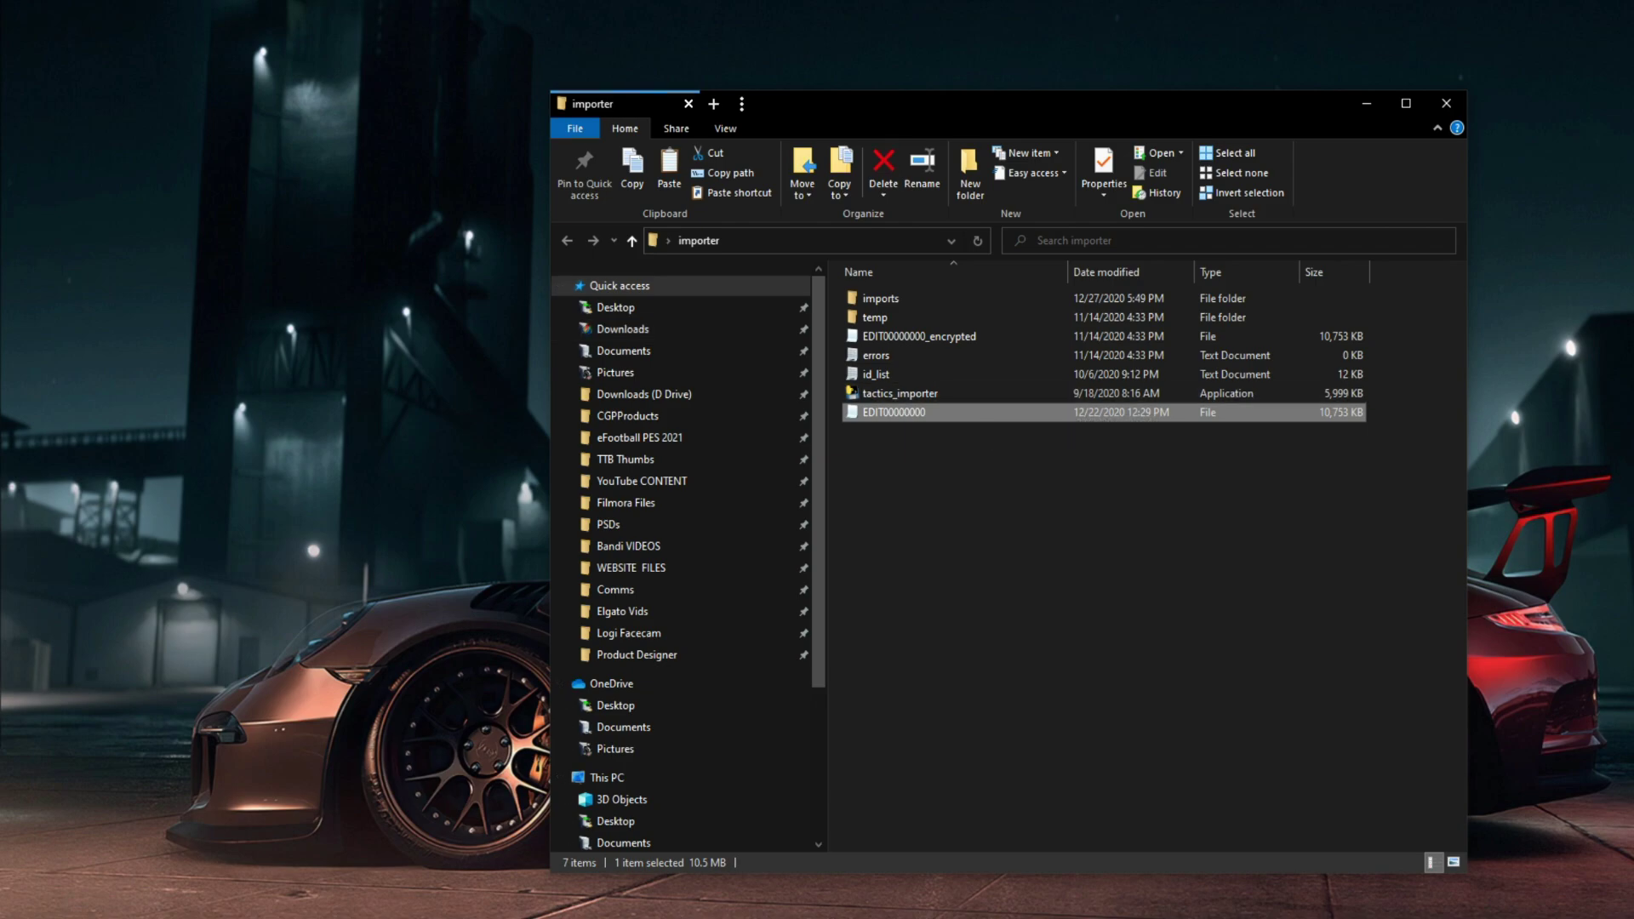
Step: Run tactics_importer from the importer folder, let the tactics import complete and finish the console program
click(934, 452)
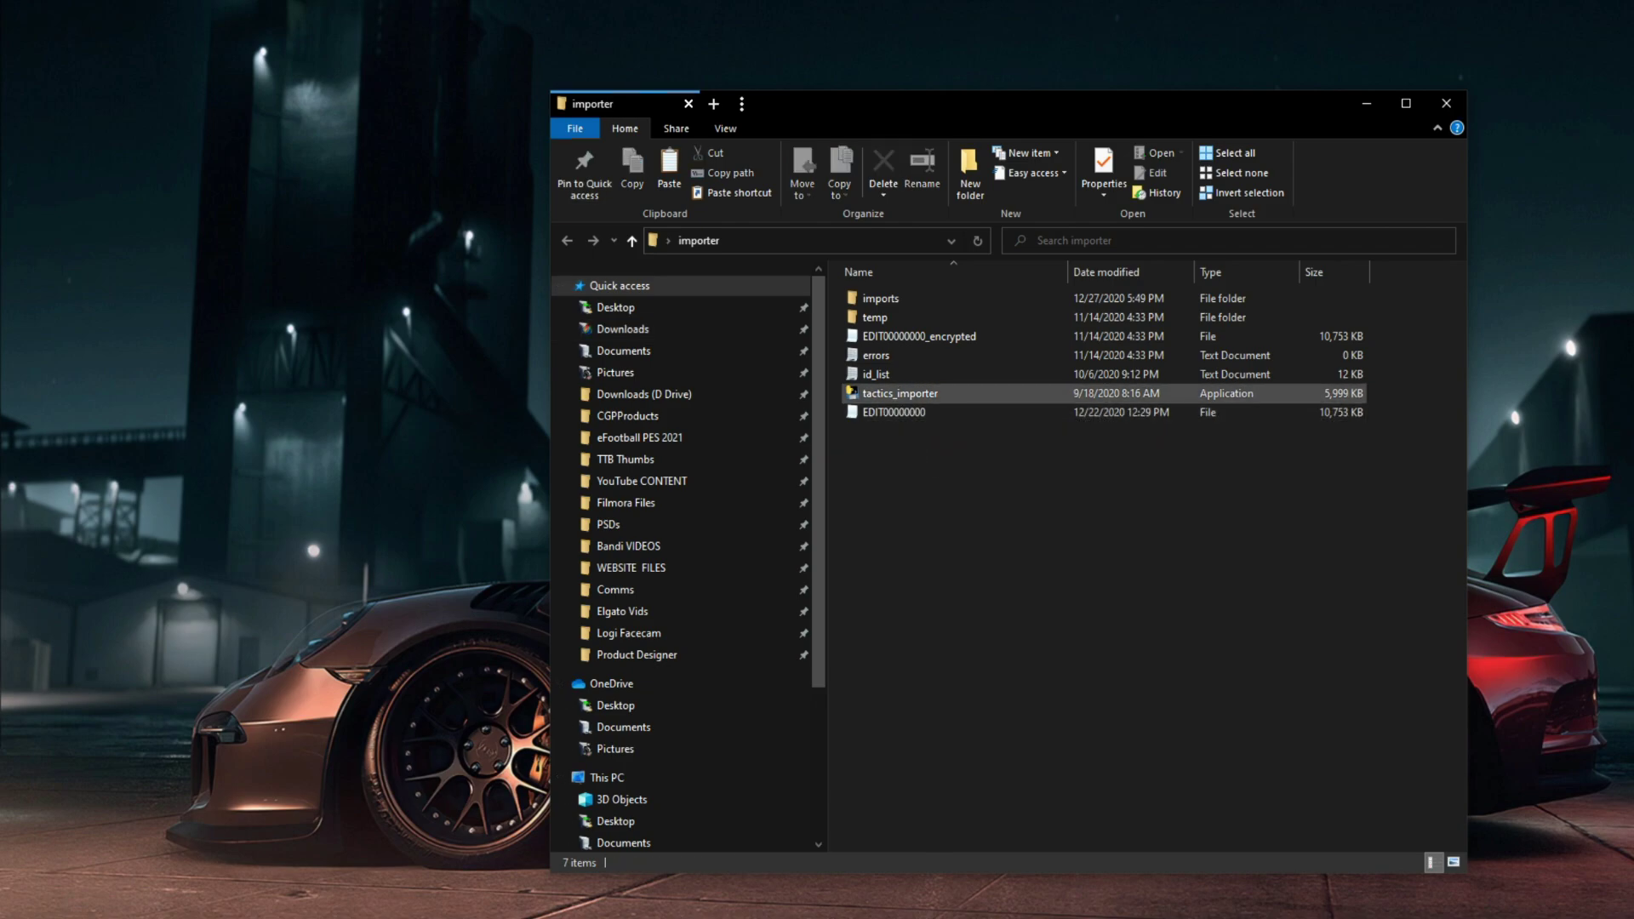
click(917, 395)
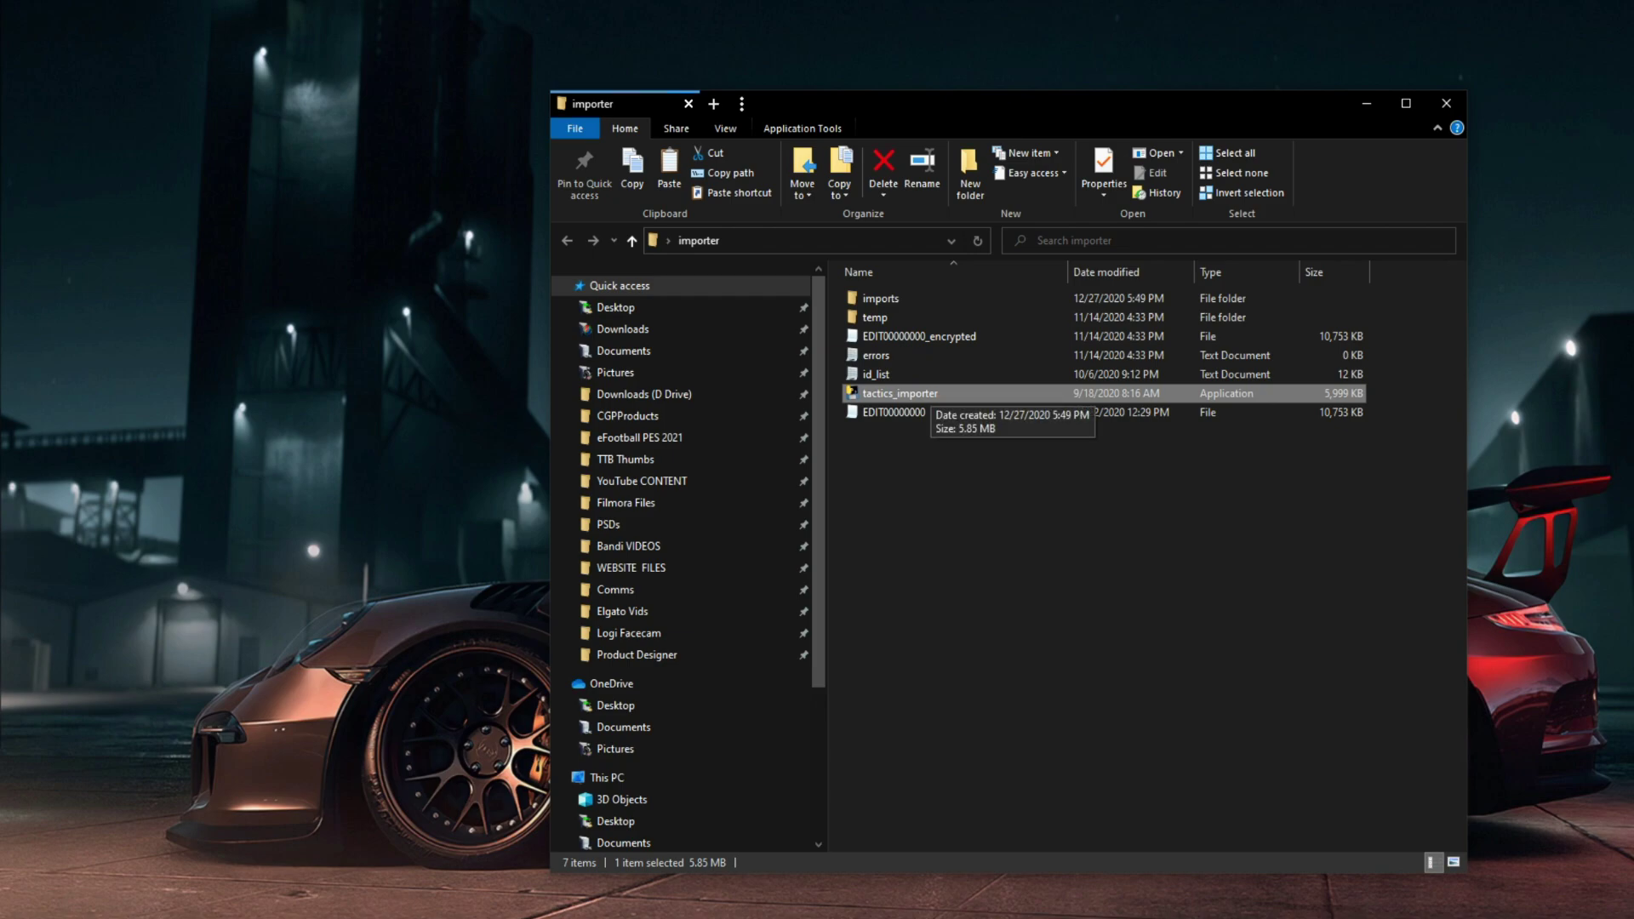
double_click(920, 393)
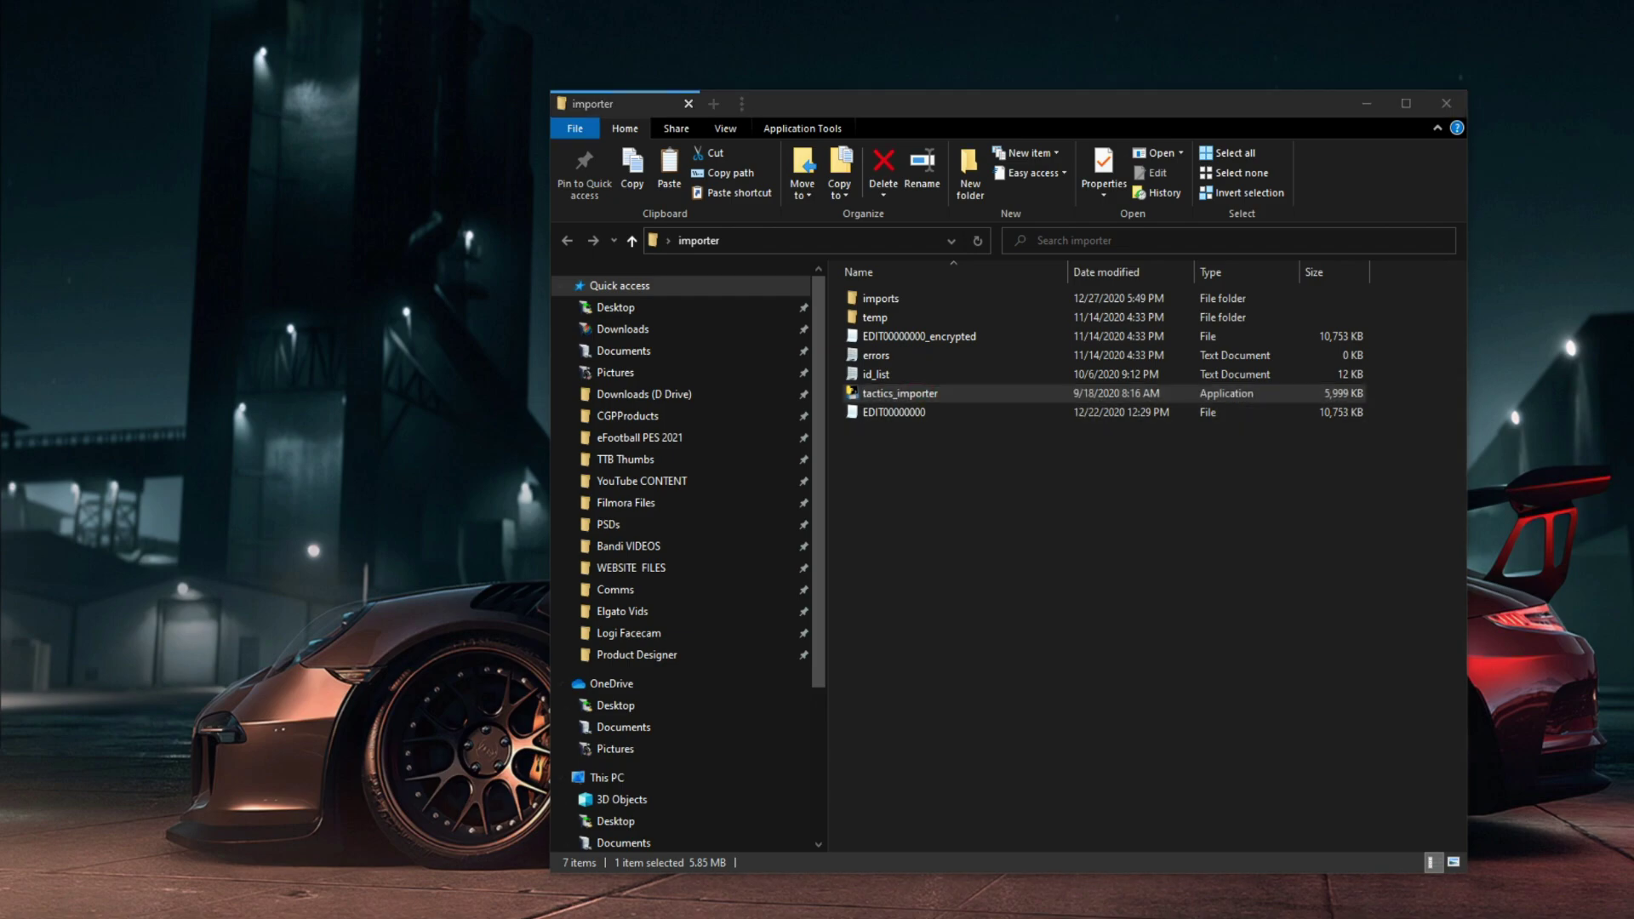
drag(863, 161, 841, 223)
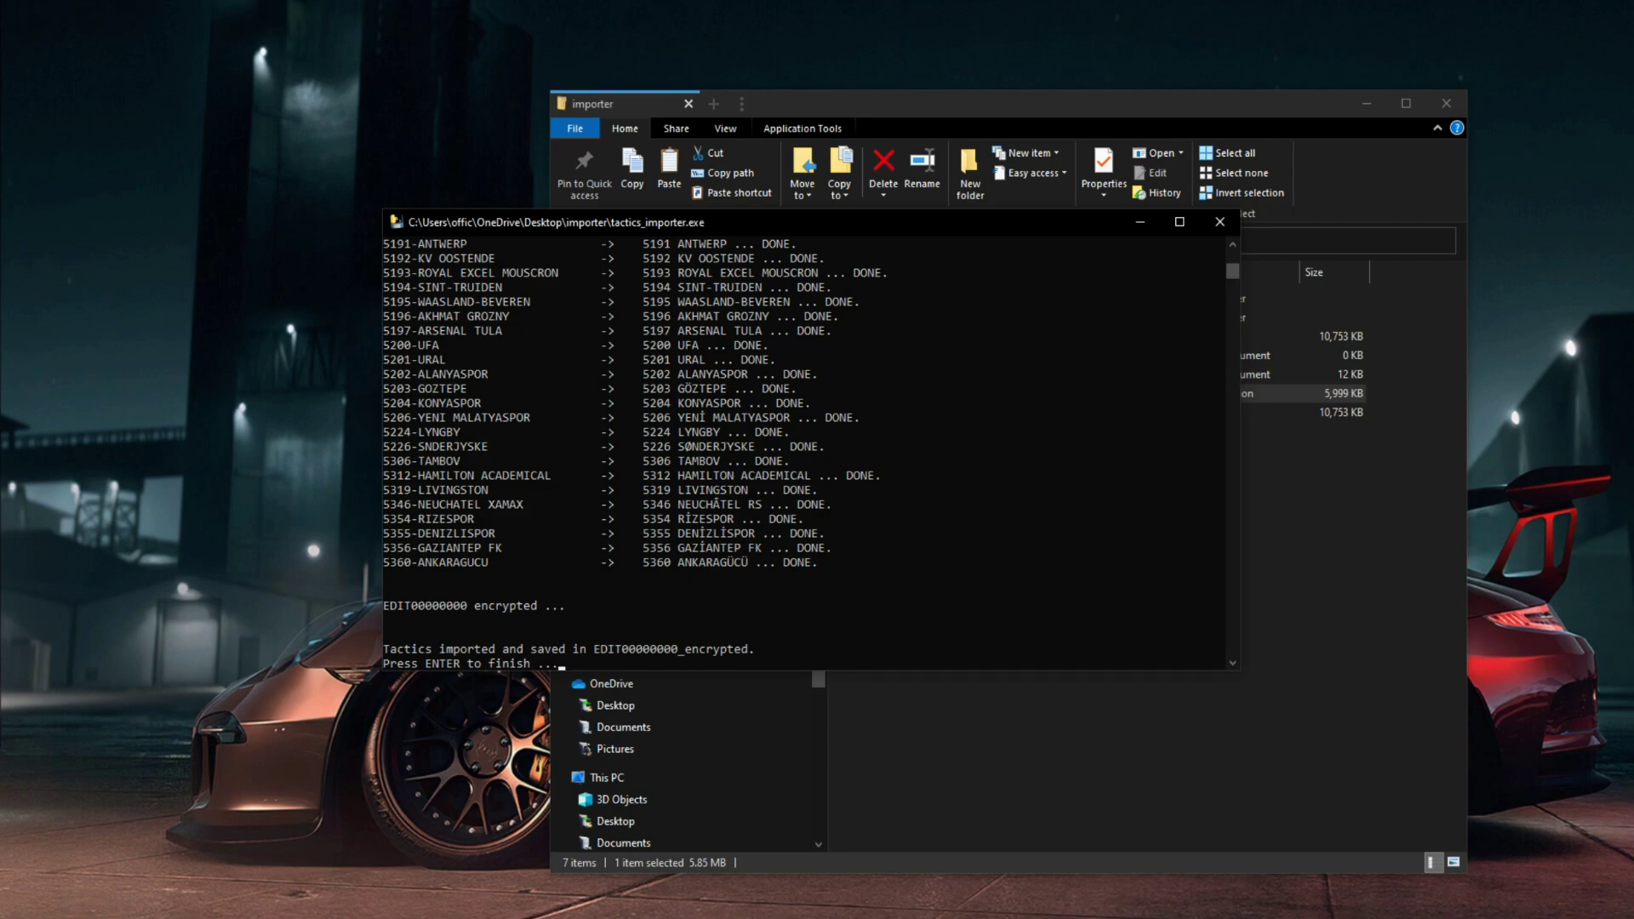
click(765, 605)
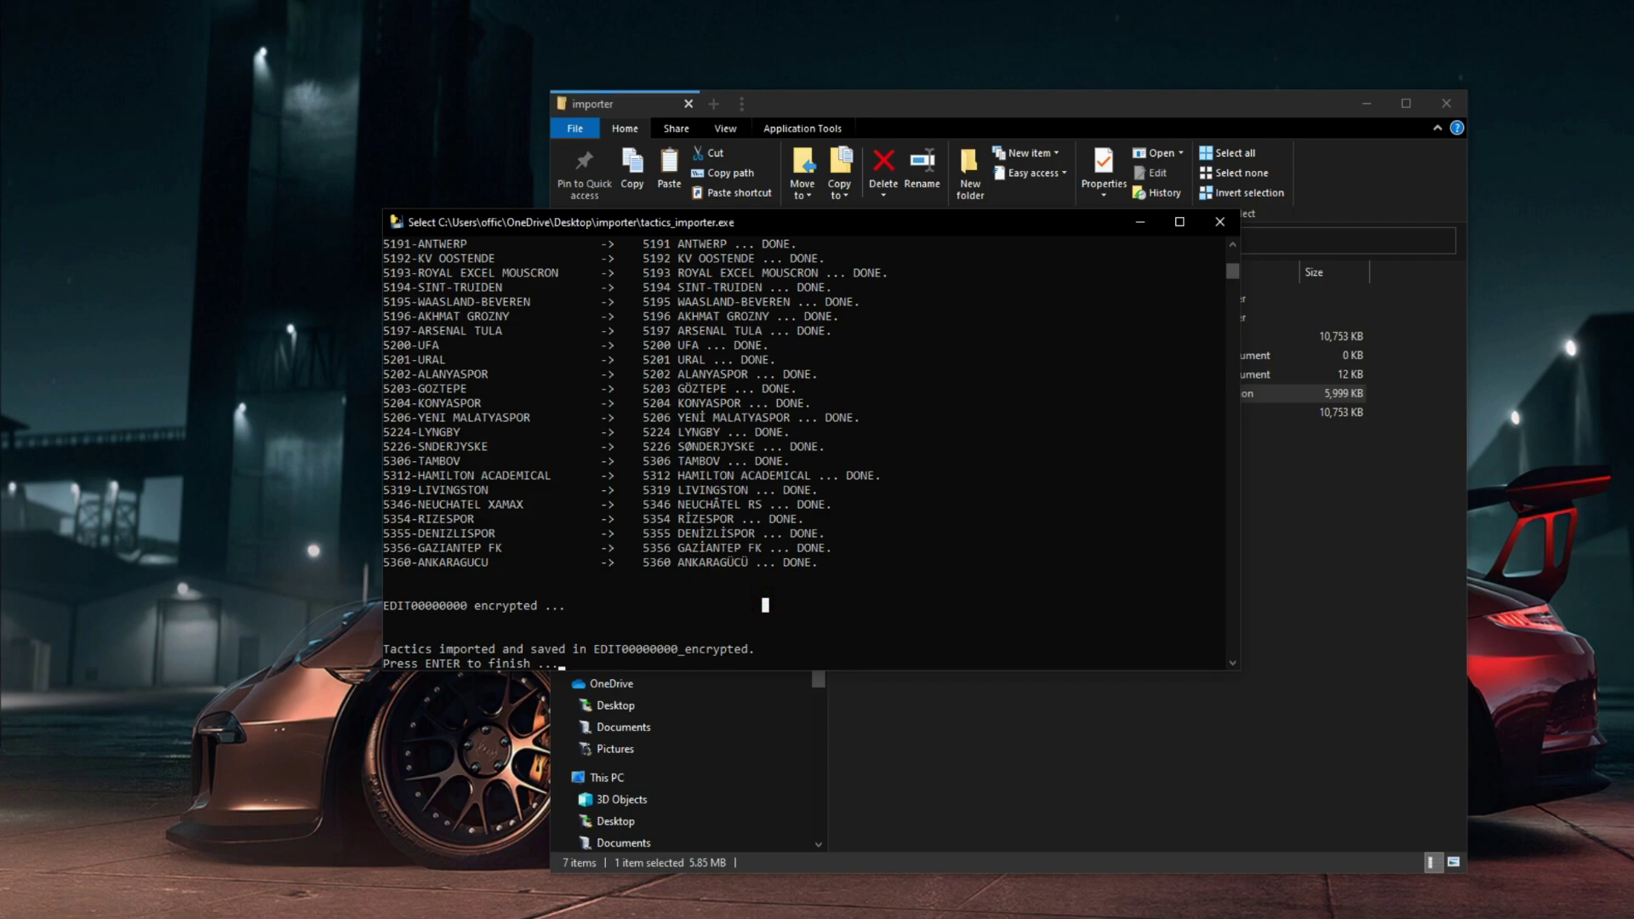
key(Escape)
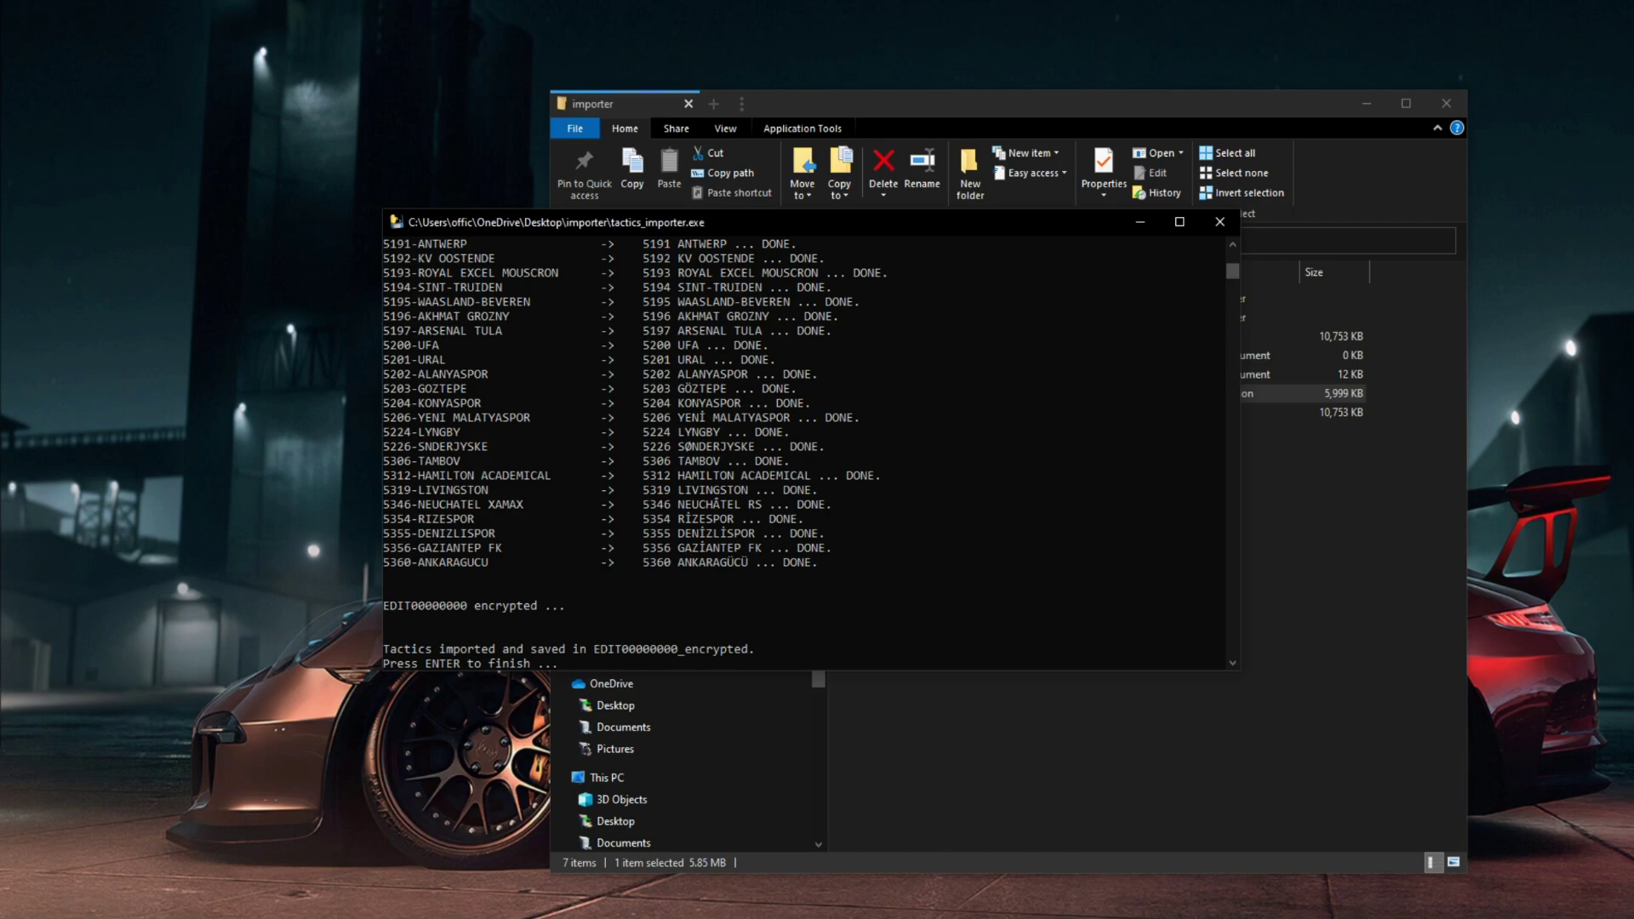
key(Return)
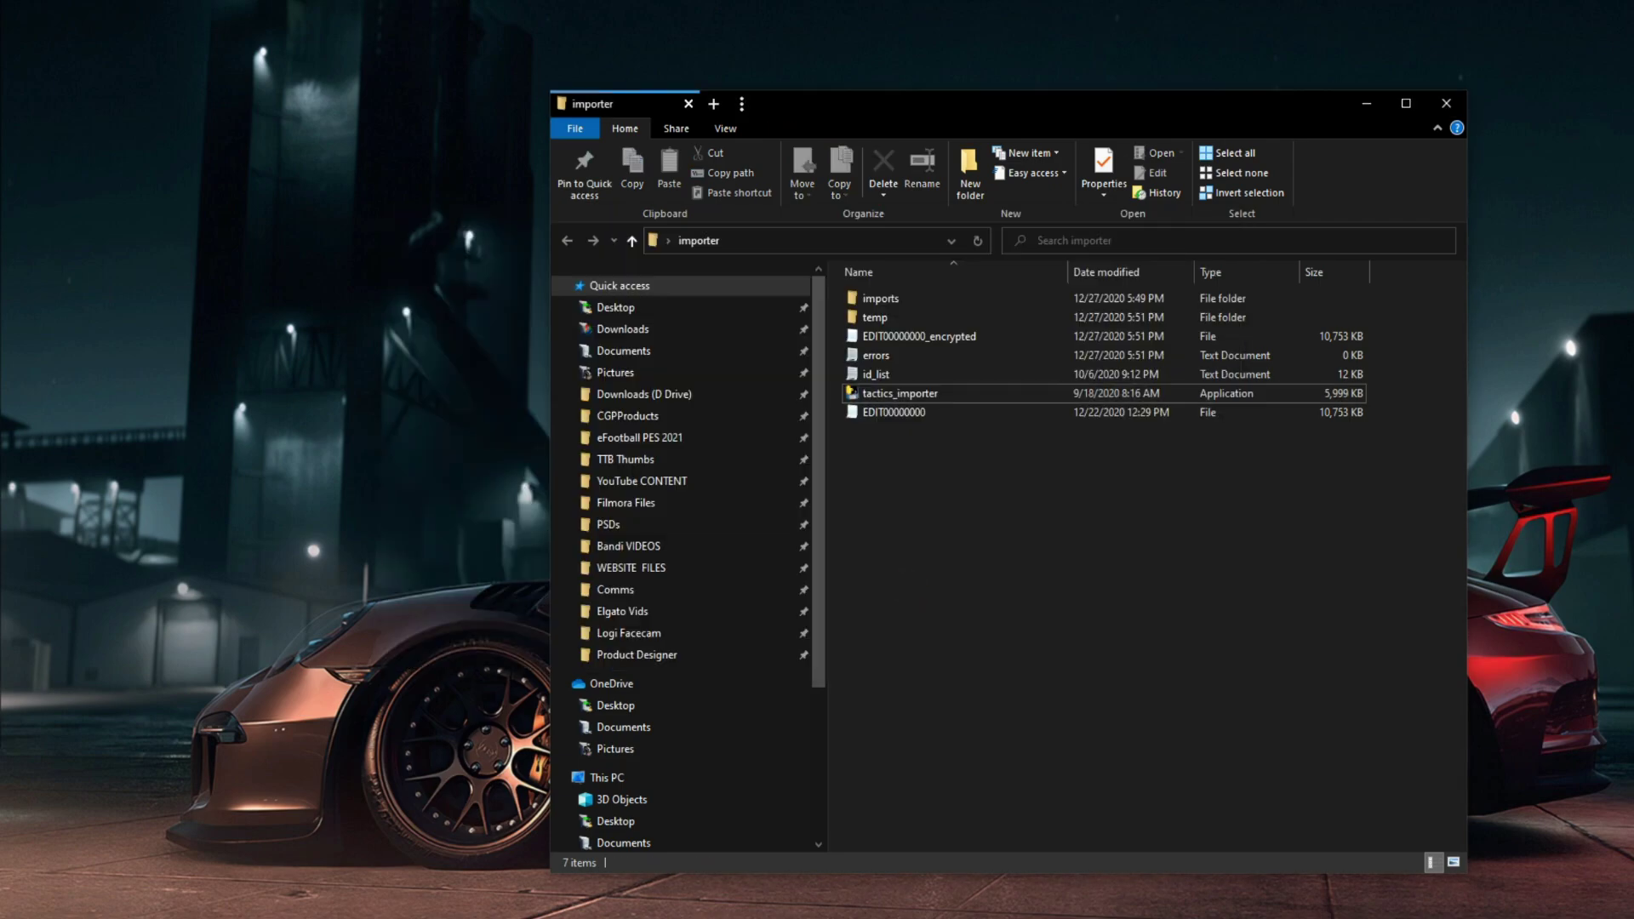
Step: Select EDIT00000000_encrypted in the importer folder, restore the Save folder window and arrange the two windows side by side
drag(1066, 112, 1029, 91)
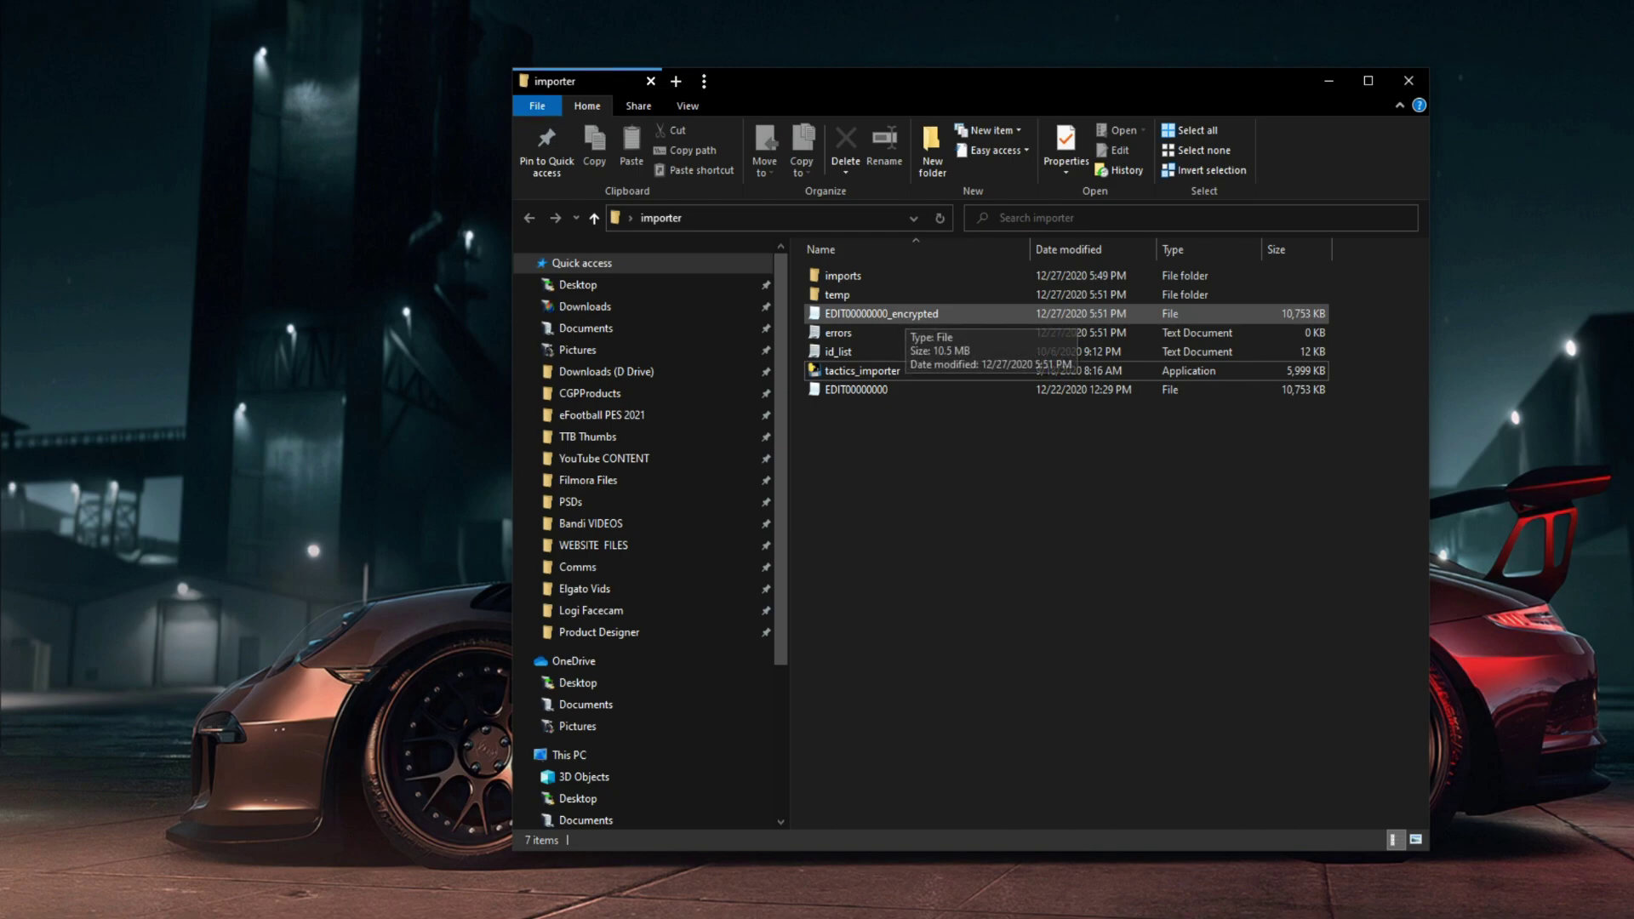
click(900, 313)
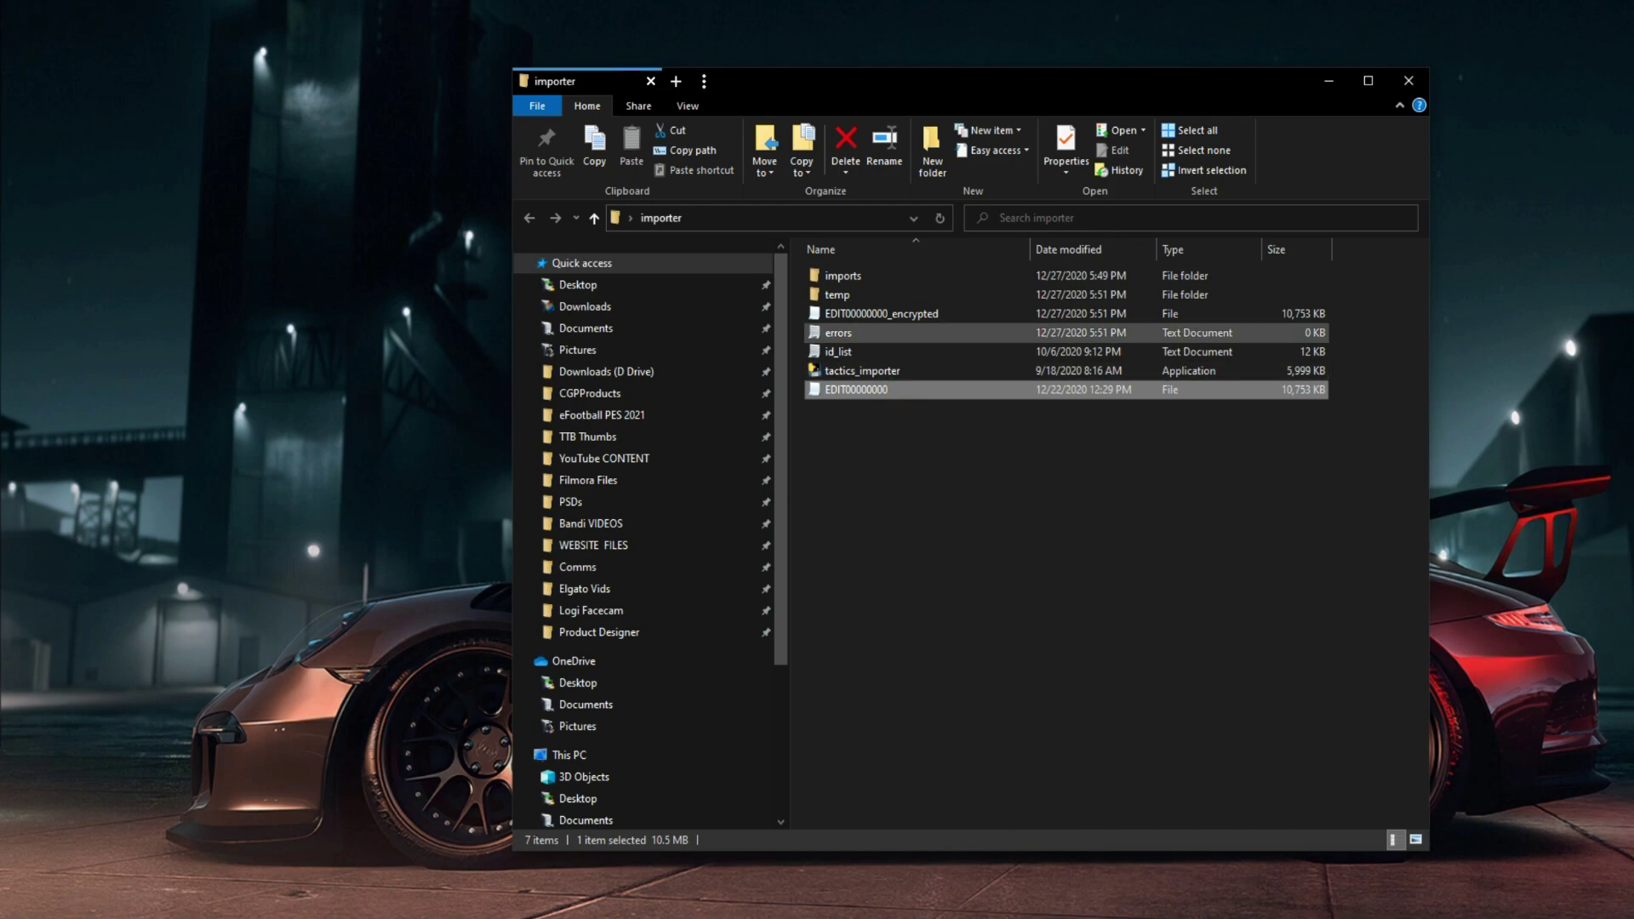
click(928, 313)
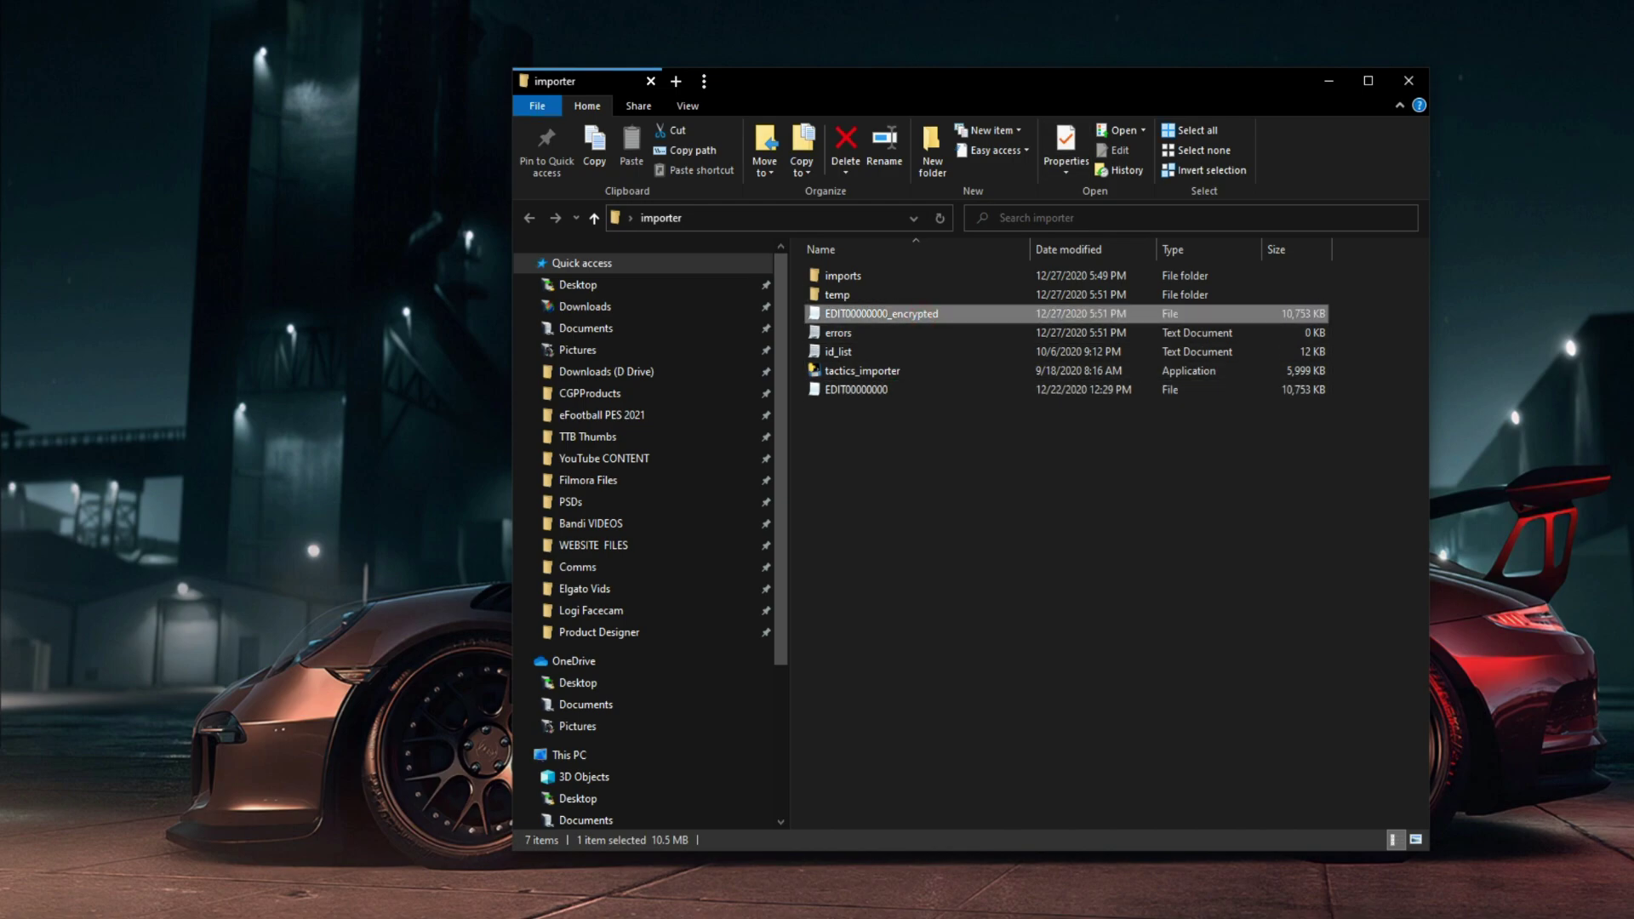
drag(1018, 81, 1243, 64)
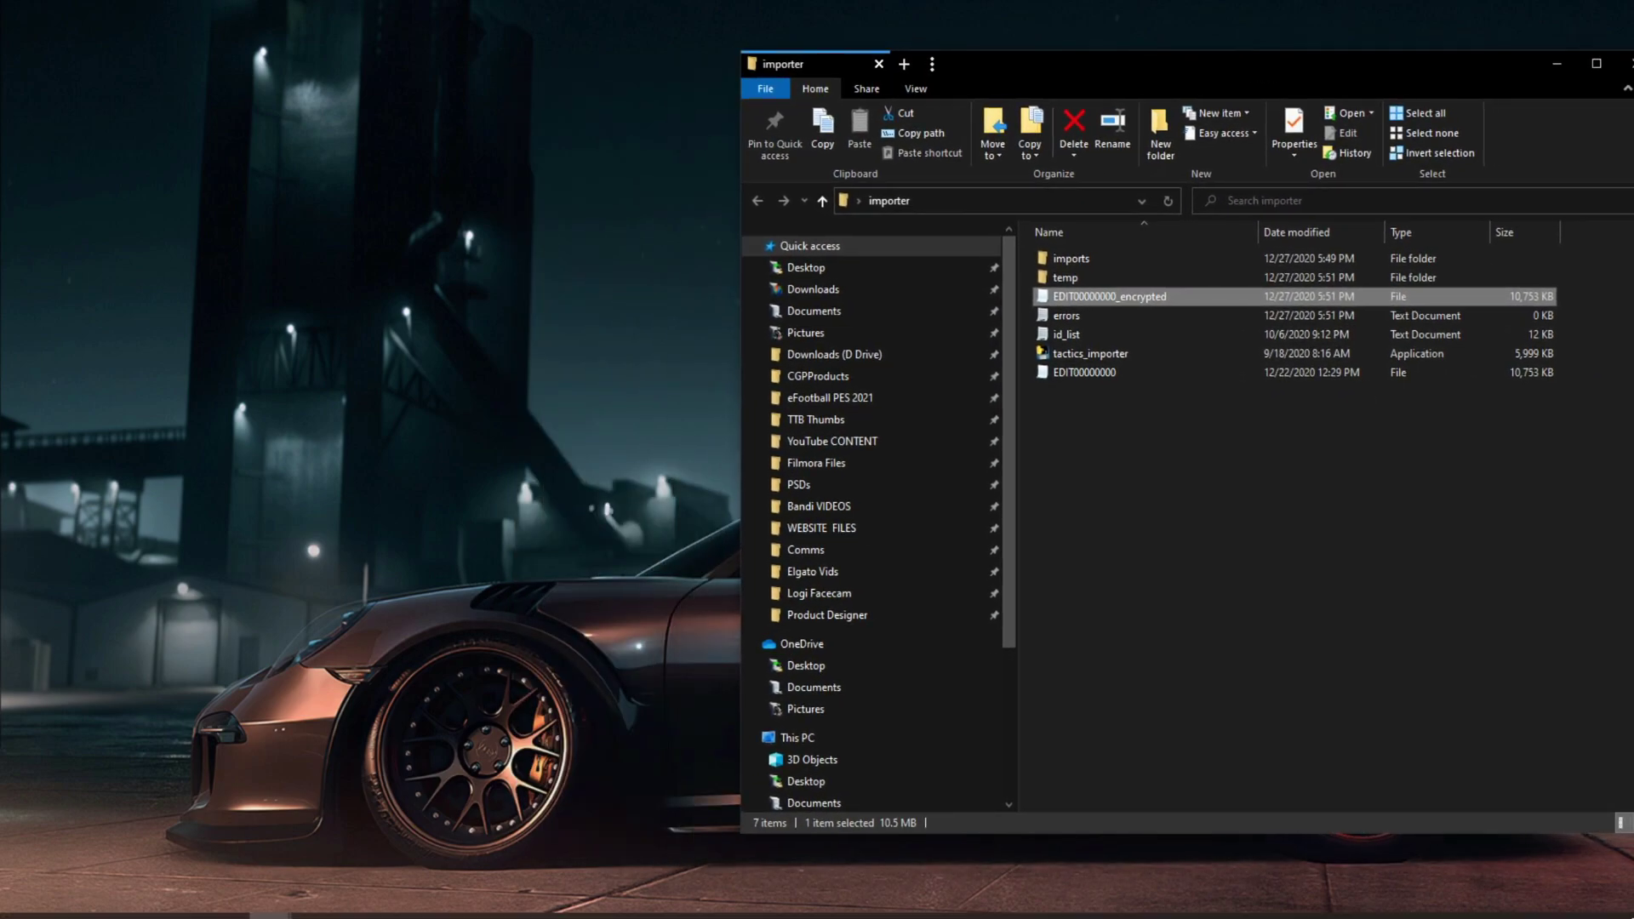
click(269, 903)
click(201, 817)
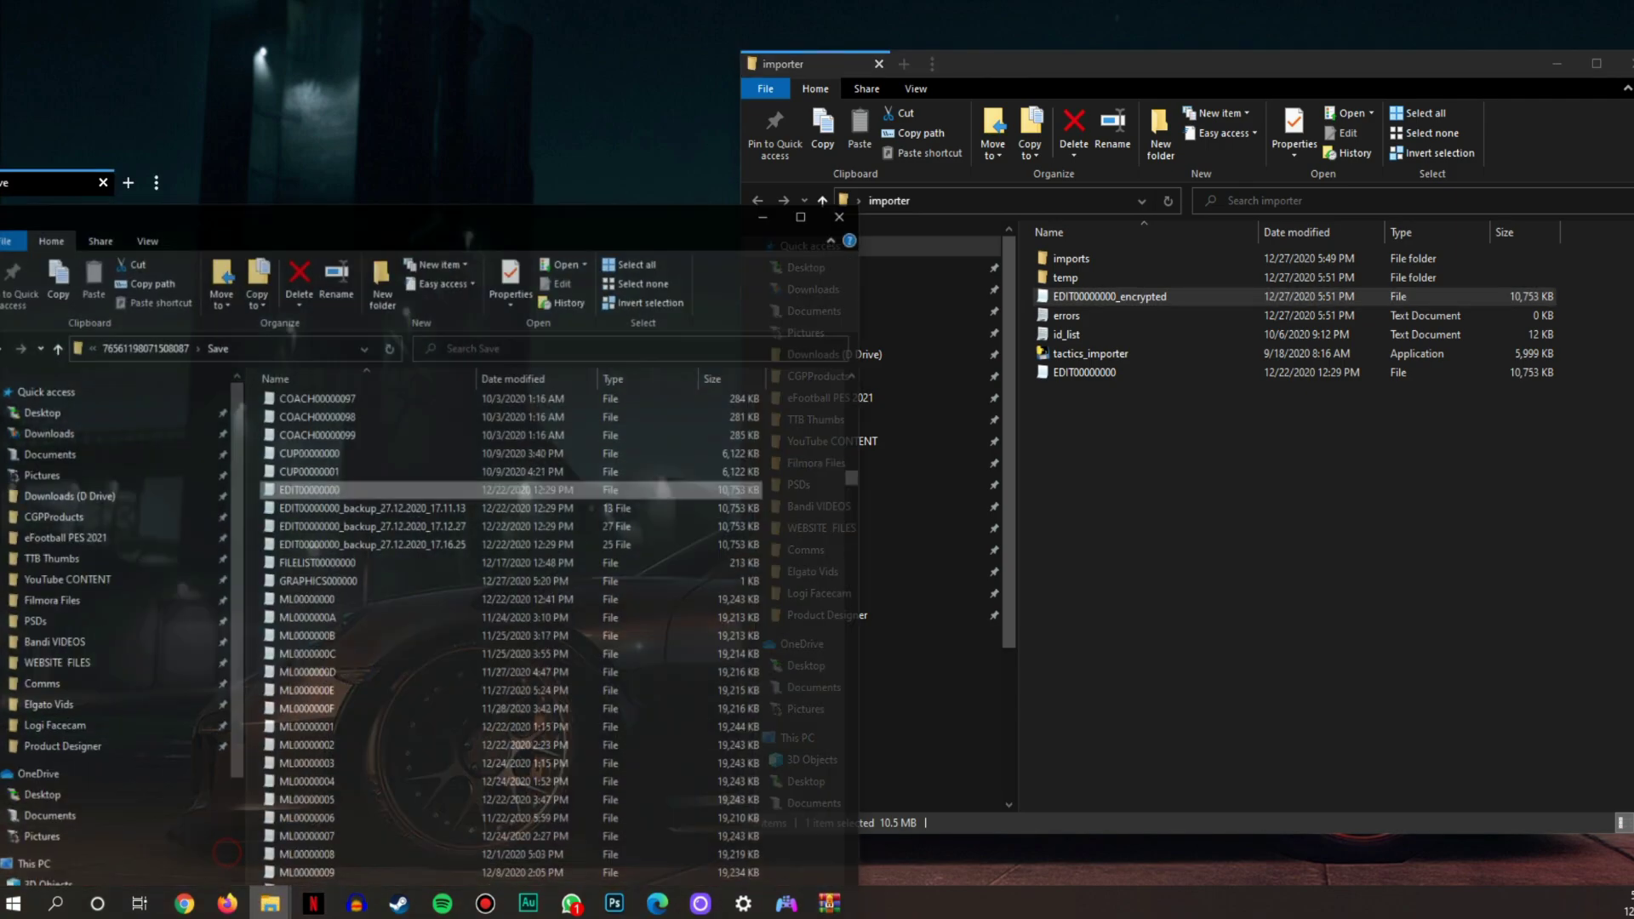
drag(545, 185, 557, 72)
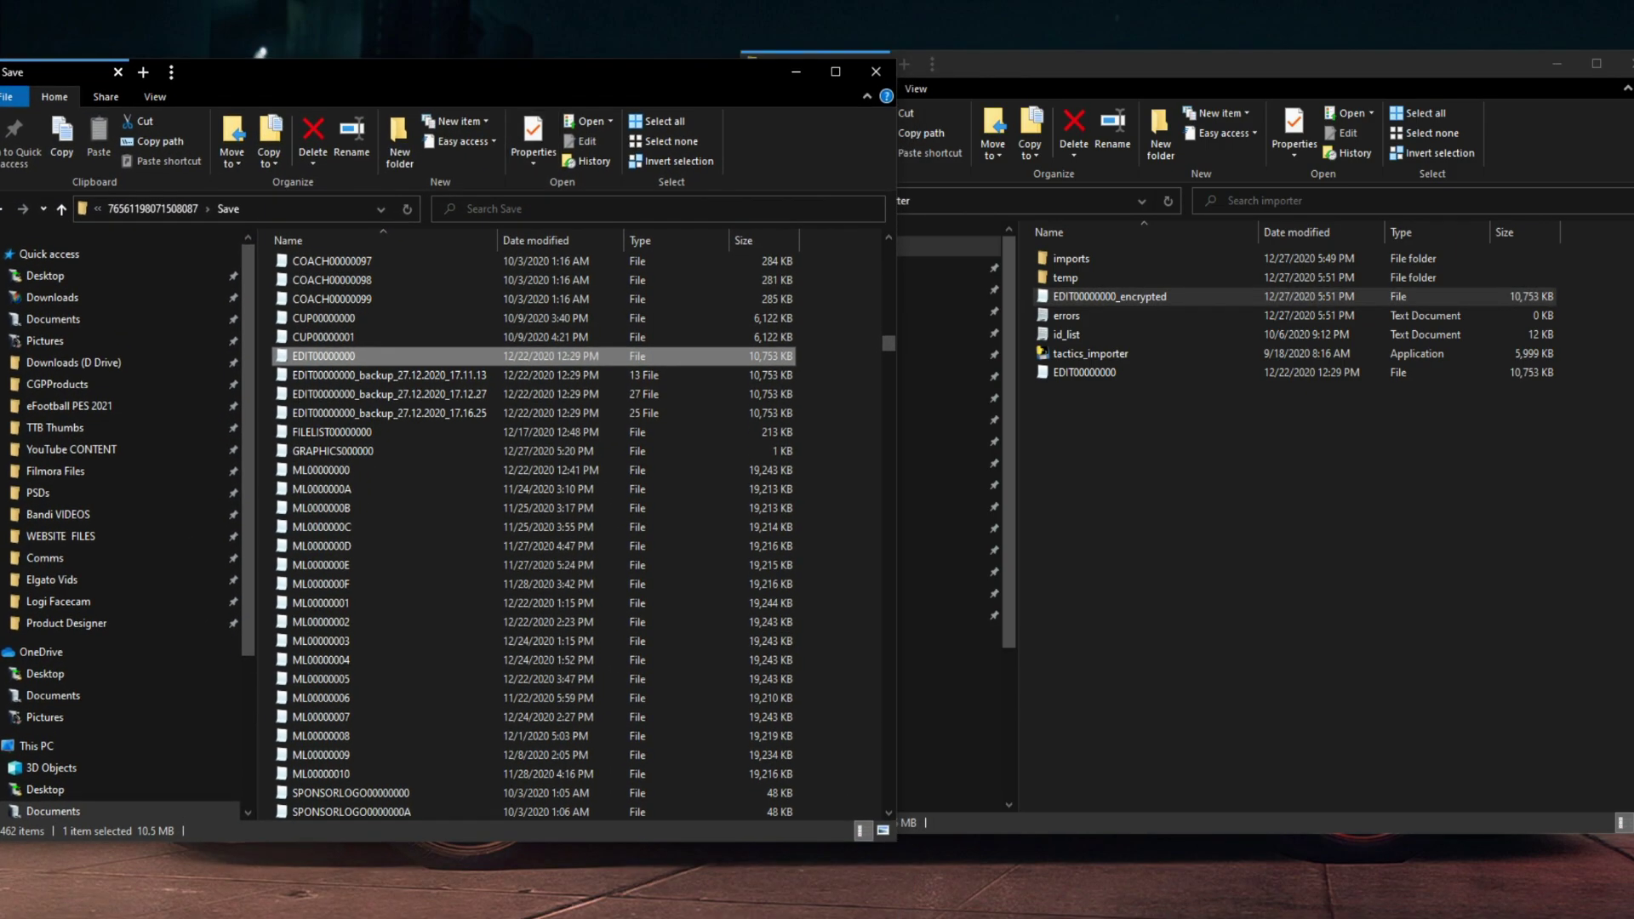
drag(1110, 62, 1209, 84)
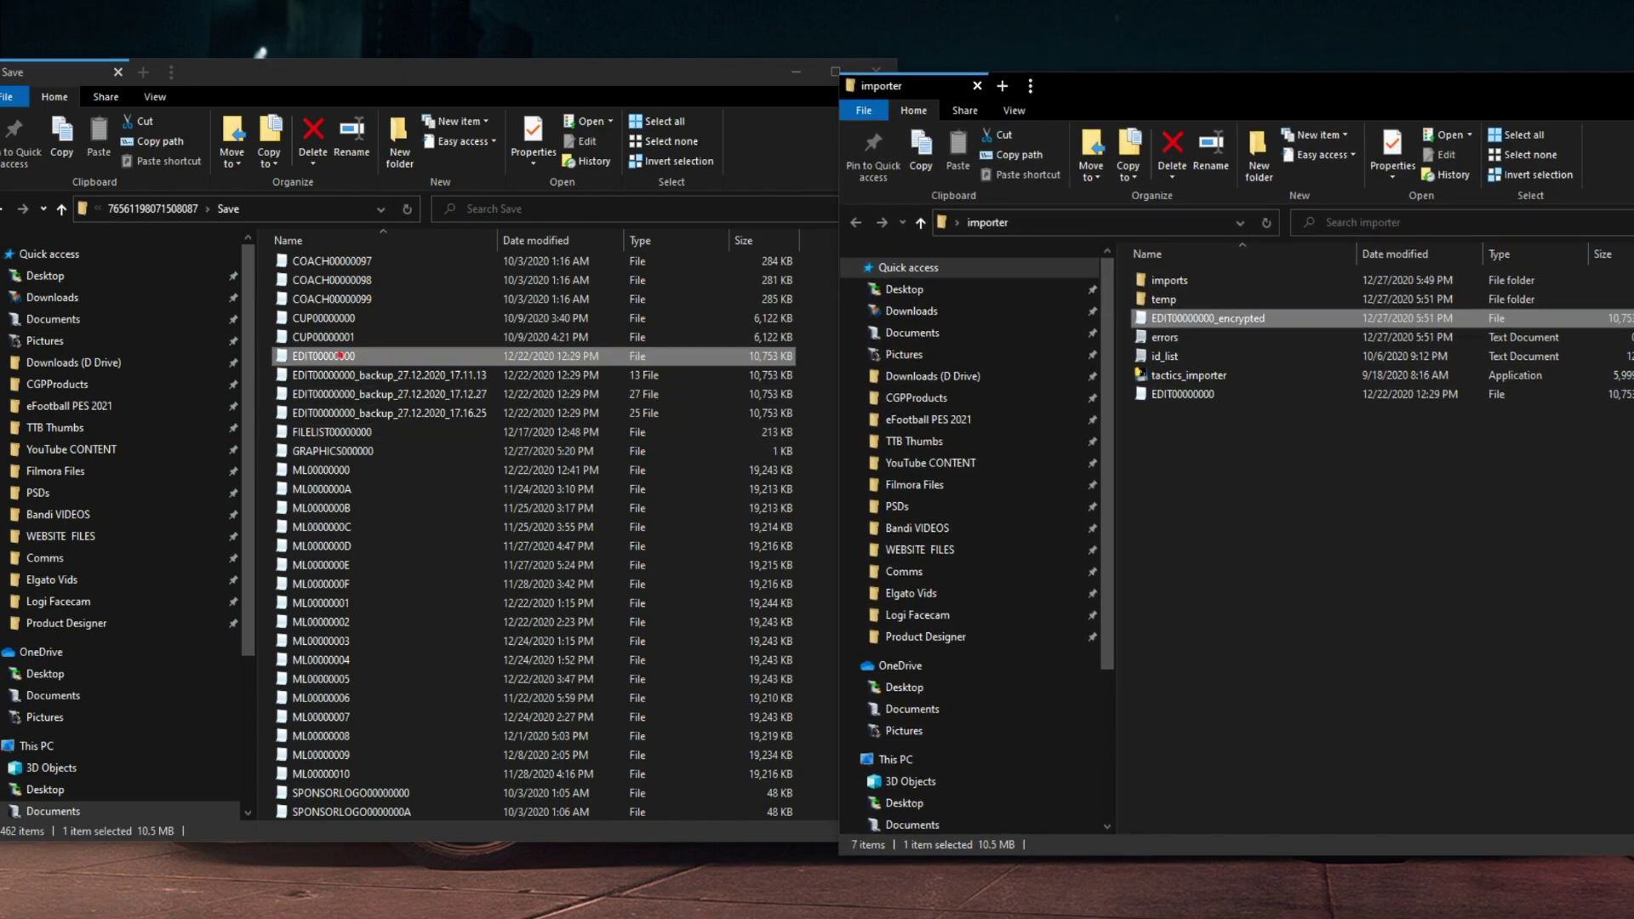
Step: Rename the original EDIT00000000 file in the Save folder as EDIT00000000.bak
click(332, 356)
key(F2)
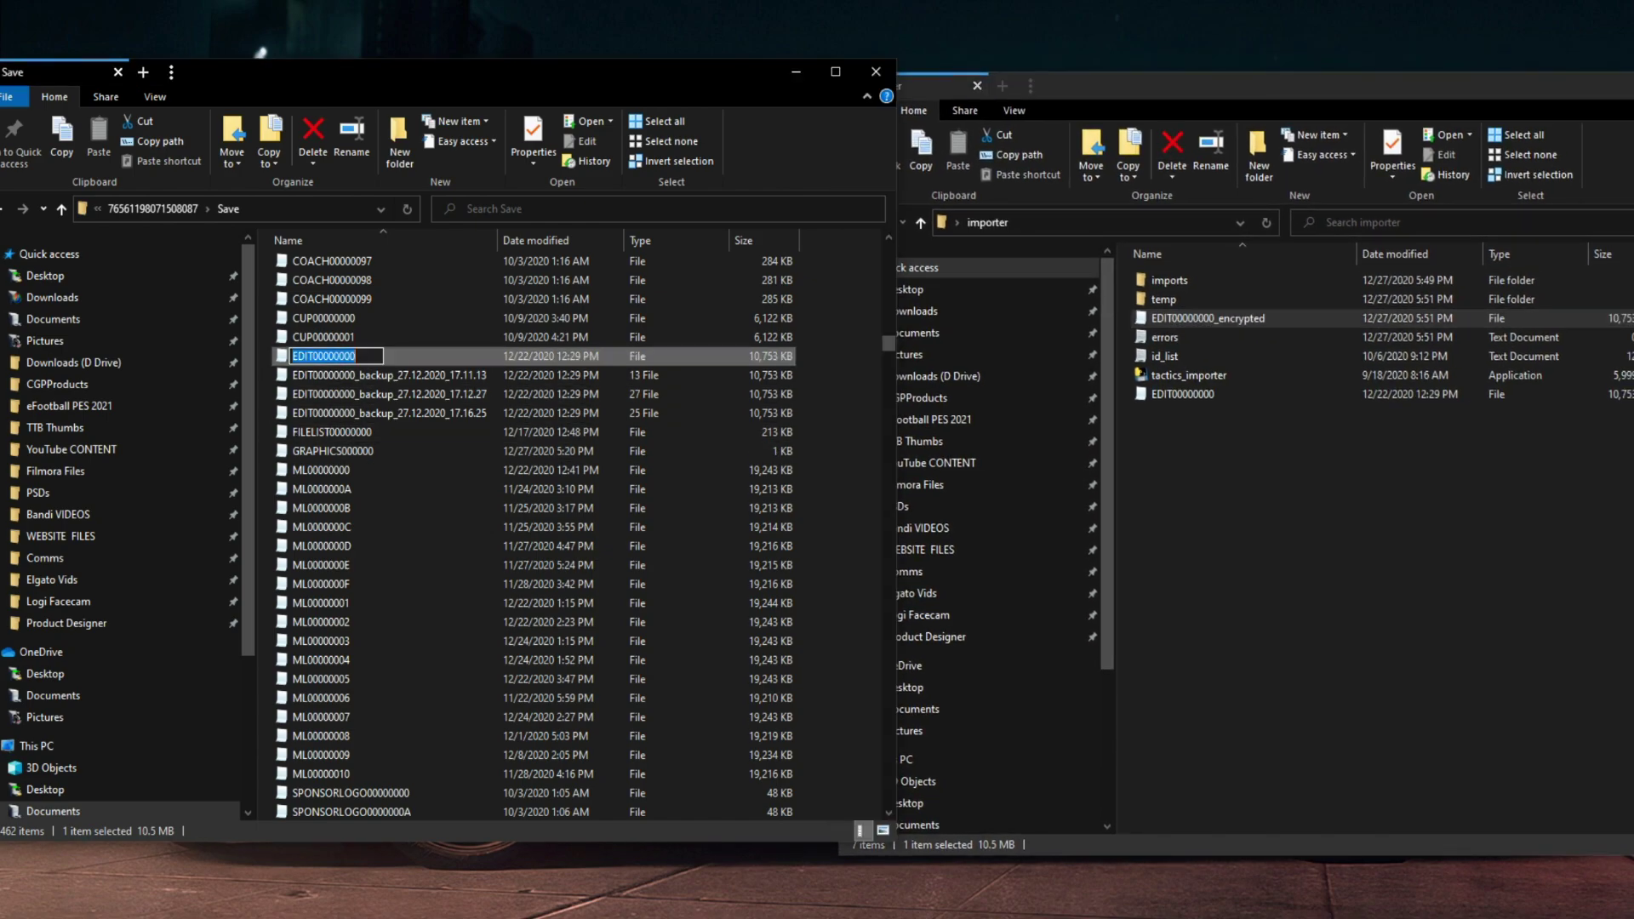
text(.b)
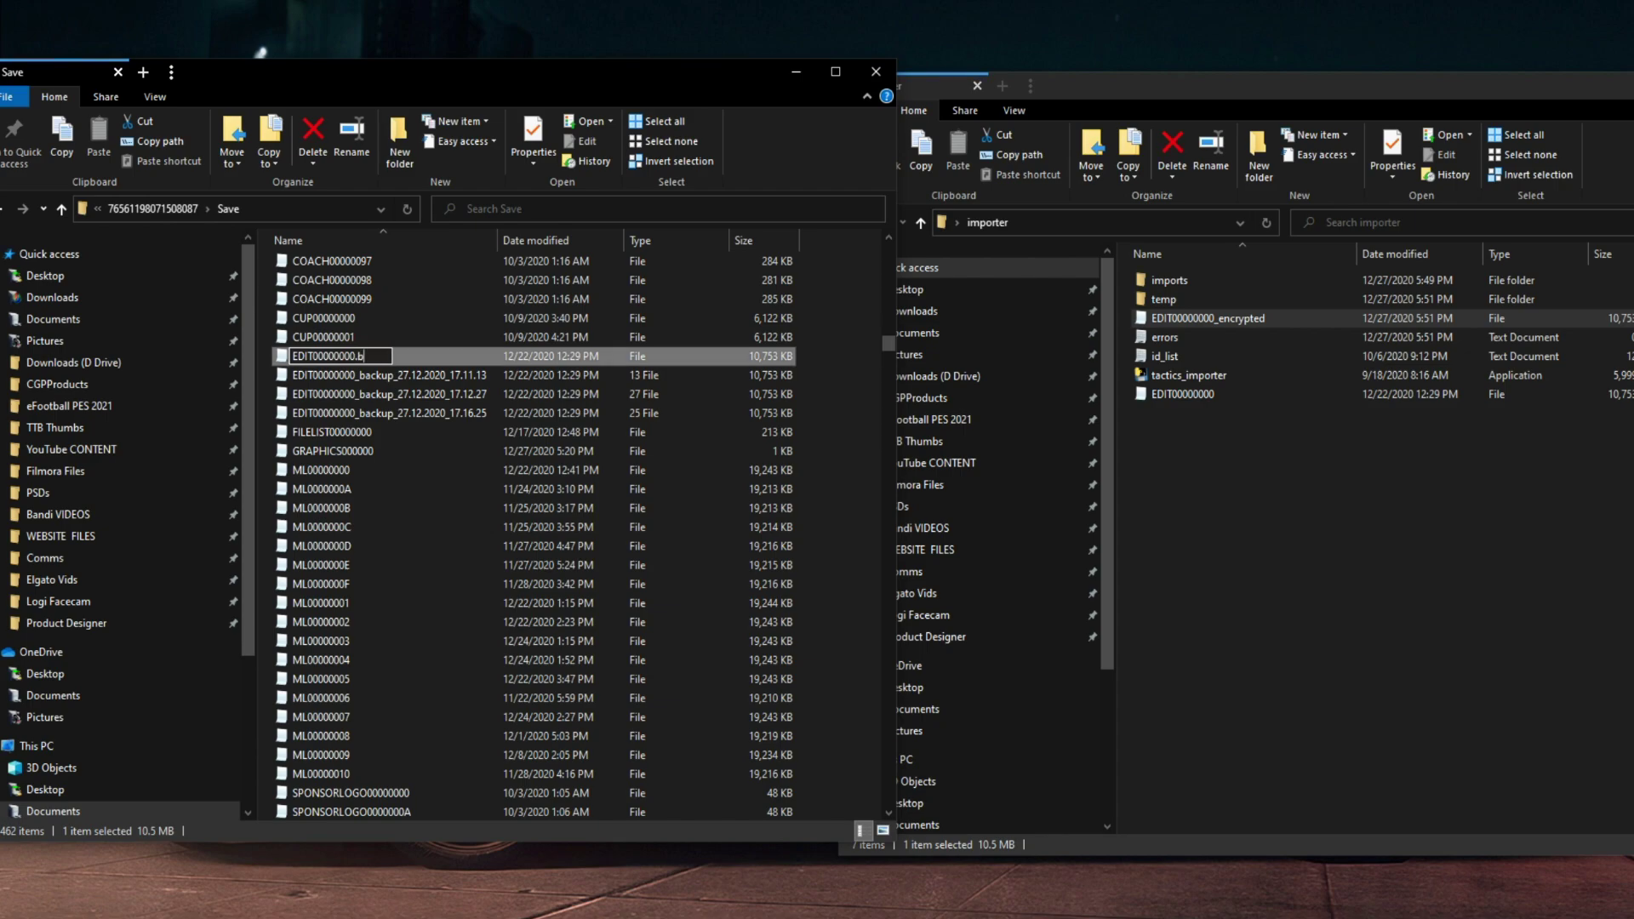
text(ak)
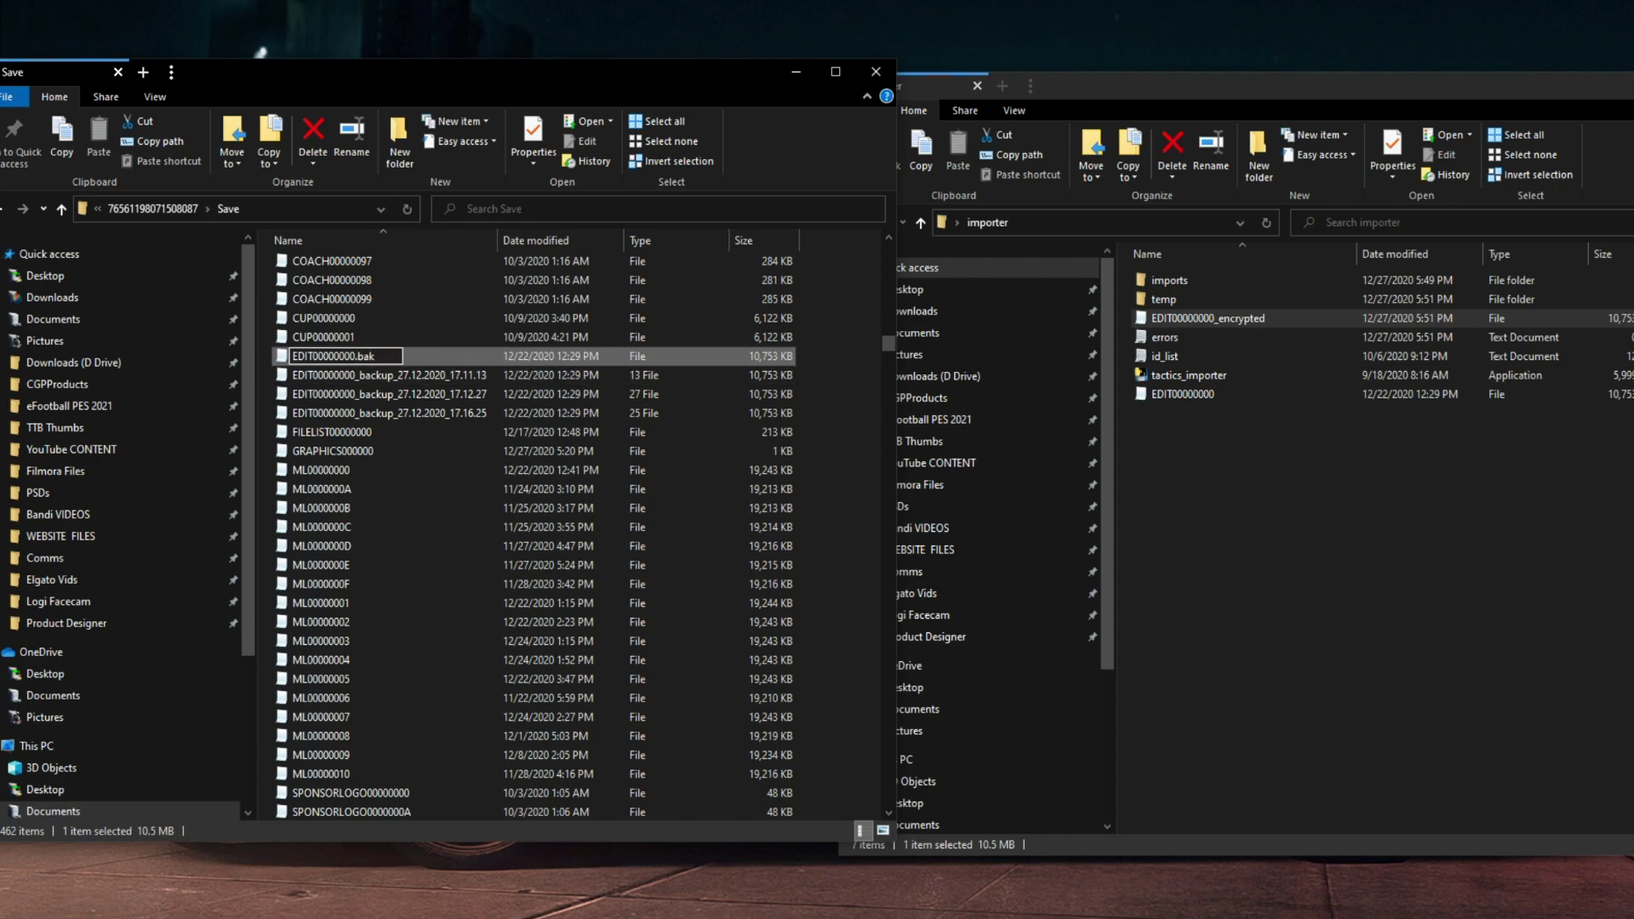
key(Return)
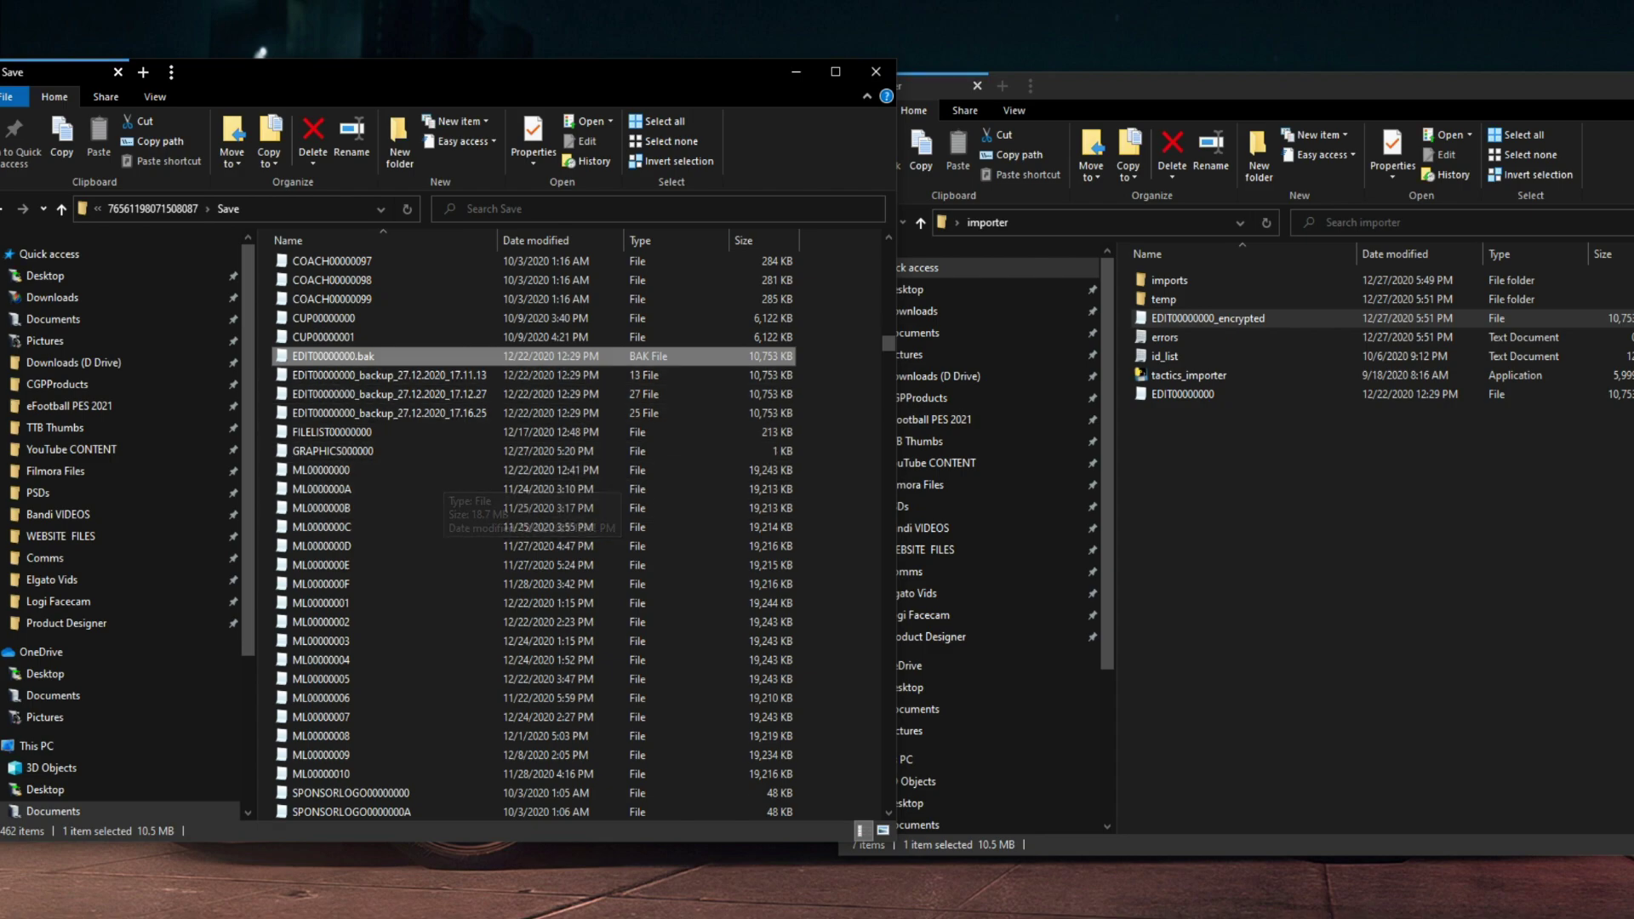
Step: Move EDIT00000000_encrypted from the importer folder into the Save folder and rename it as EDIT00000000
click(1234, 451)
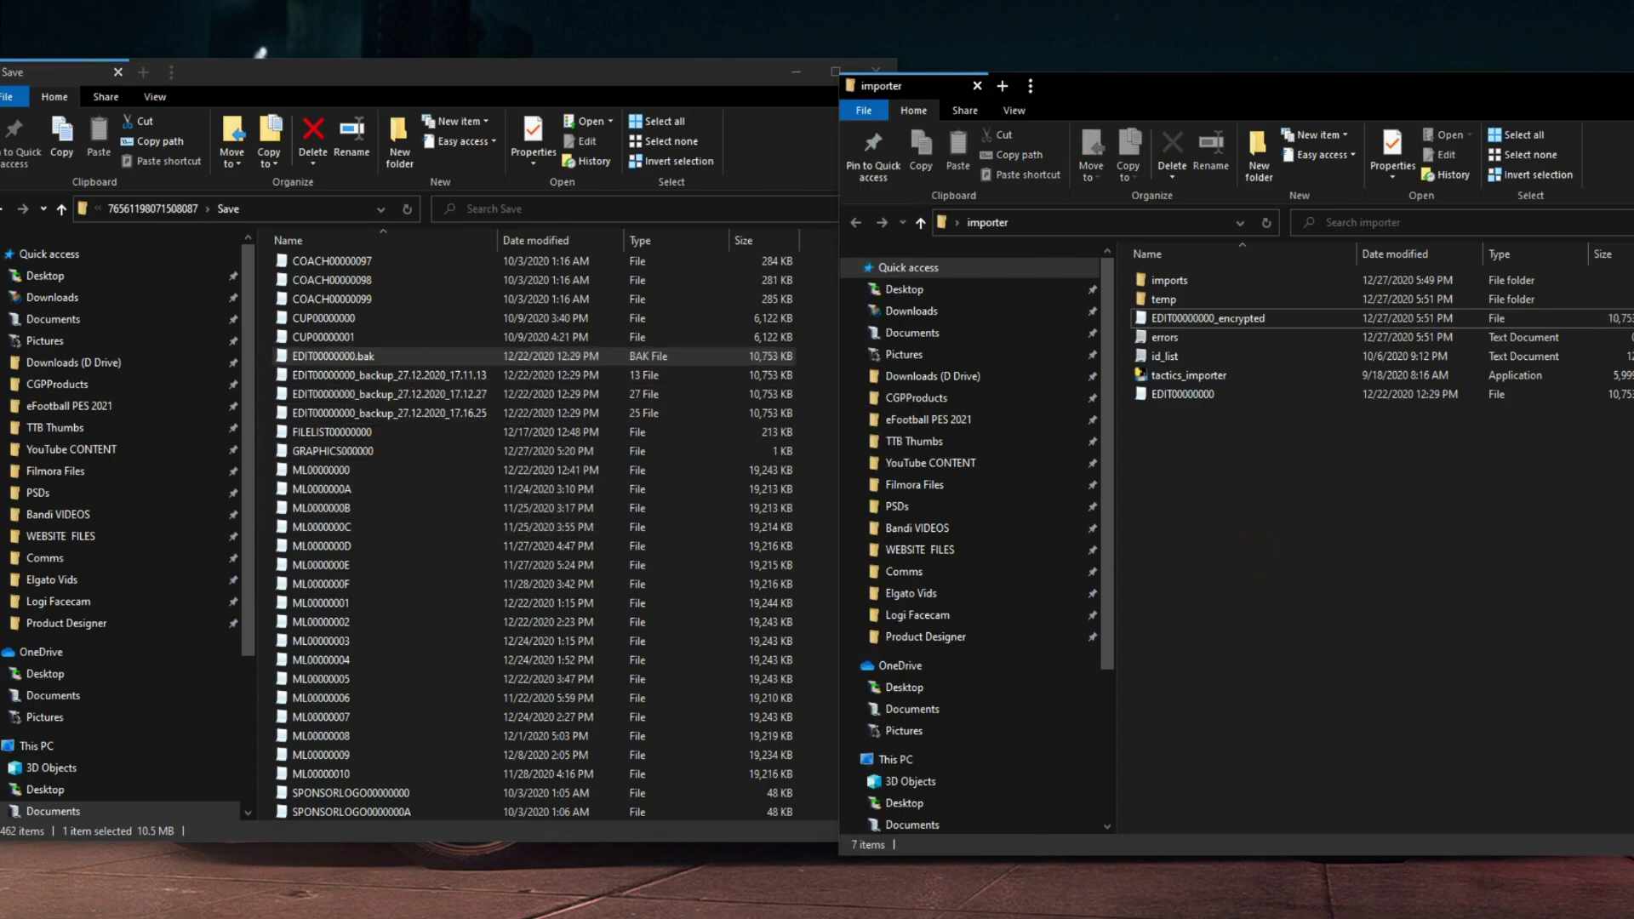
drag(1208, 319, 274, 465)
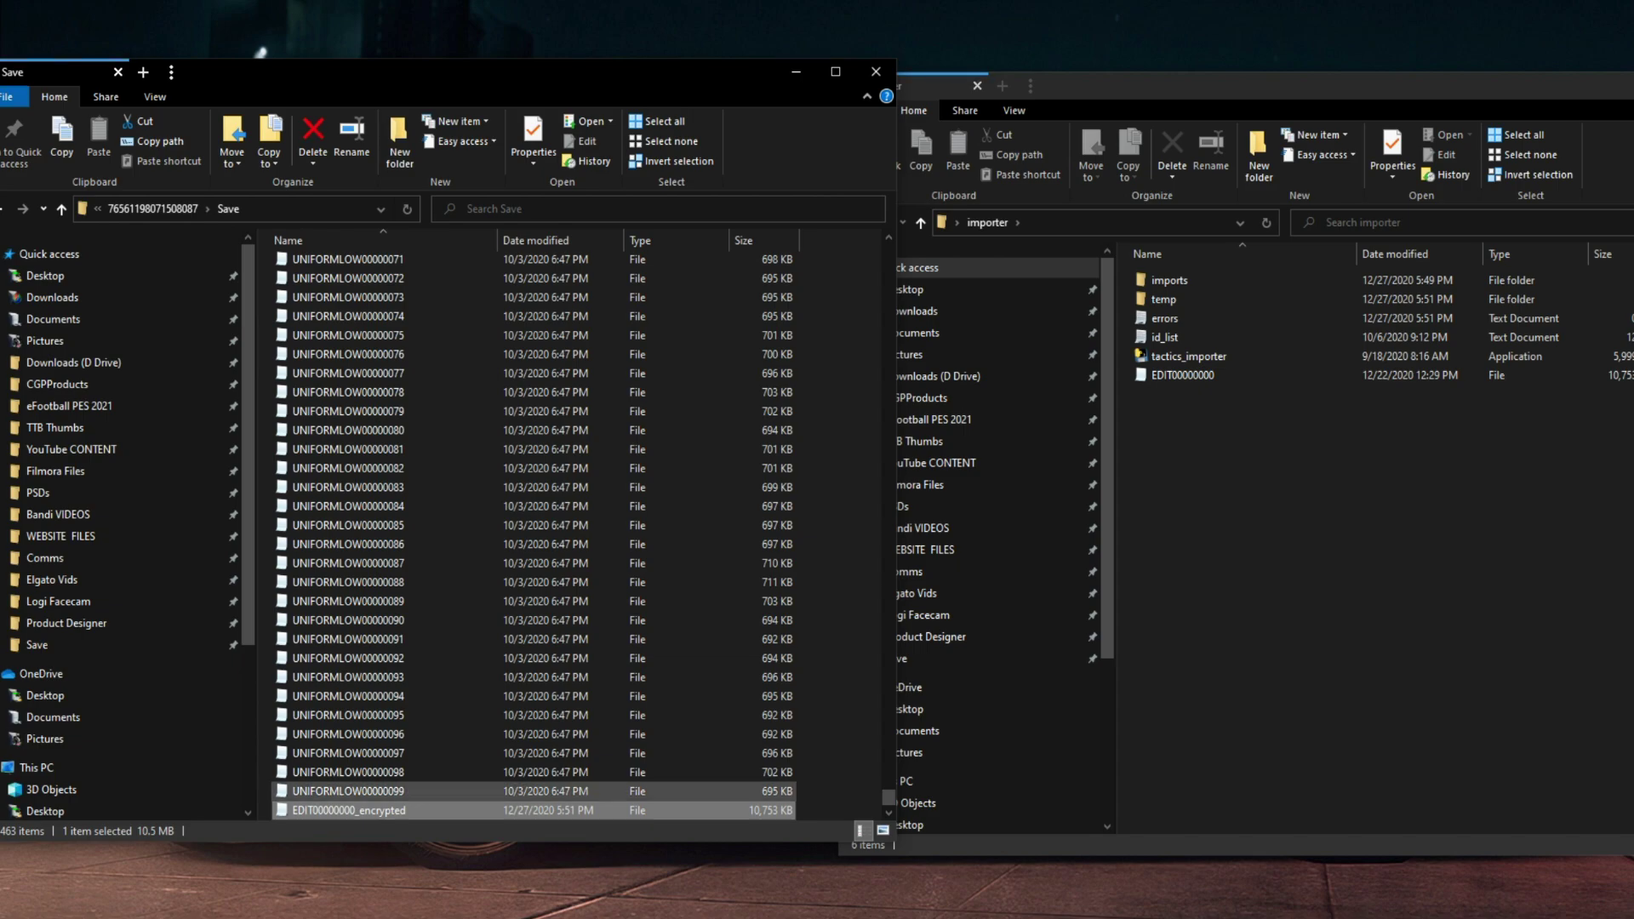
right_click(377, 812)
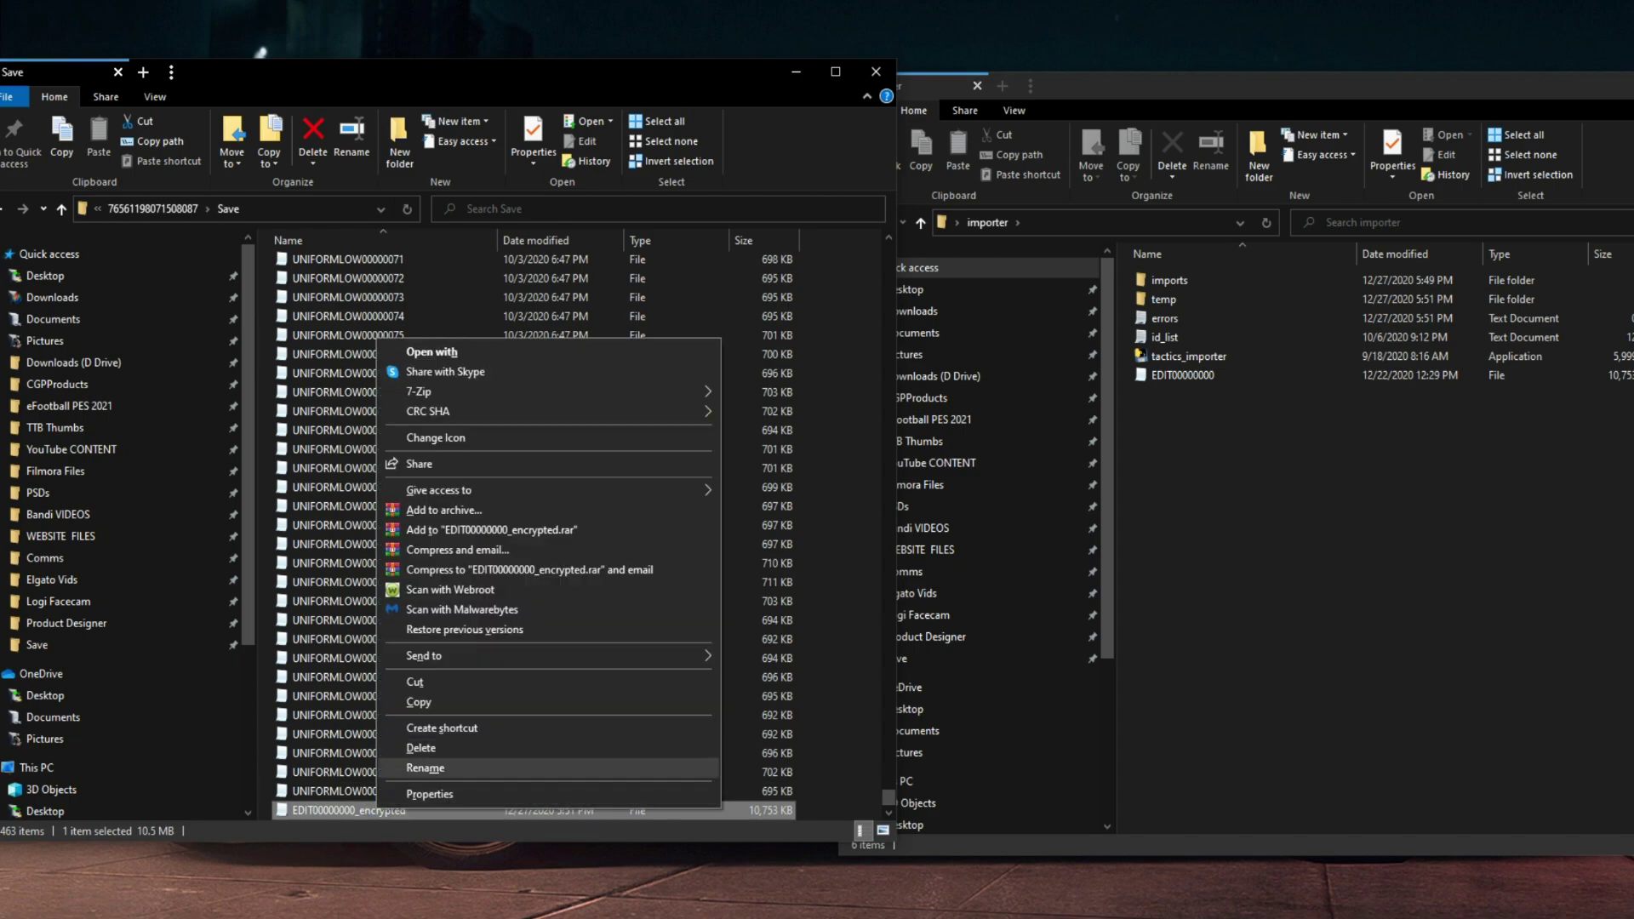
click(426, 768)
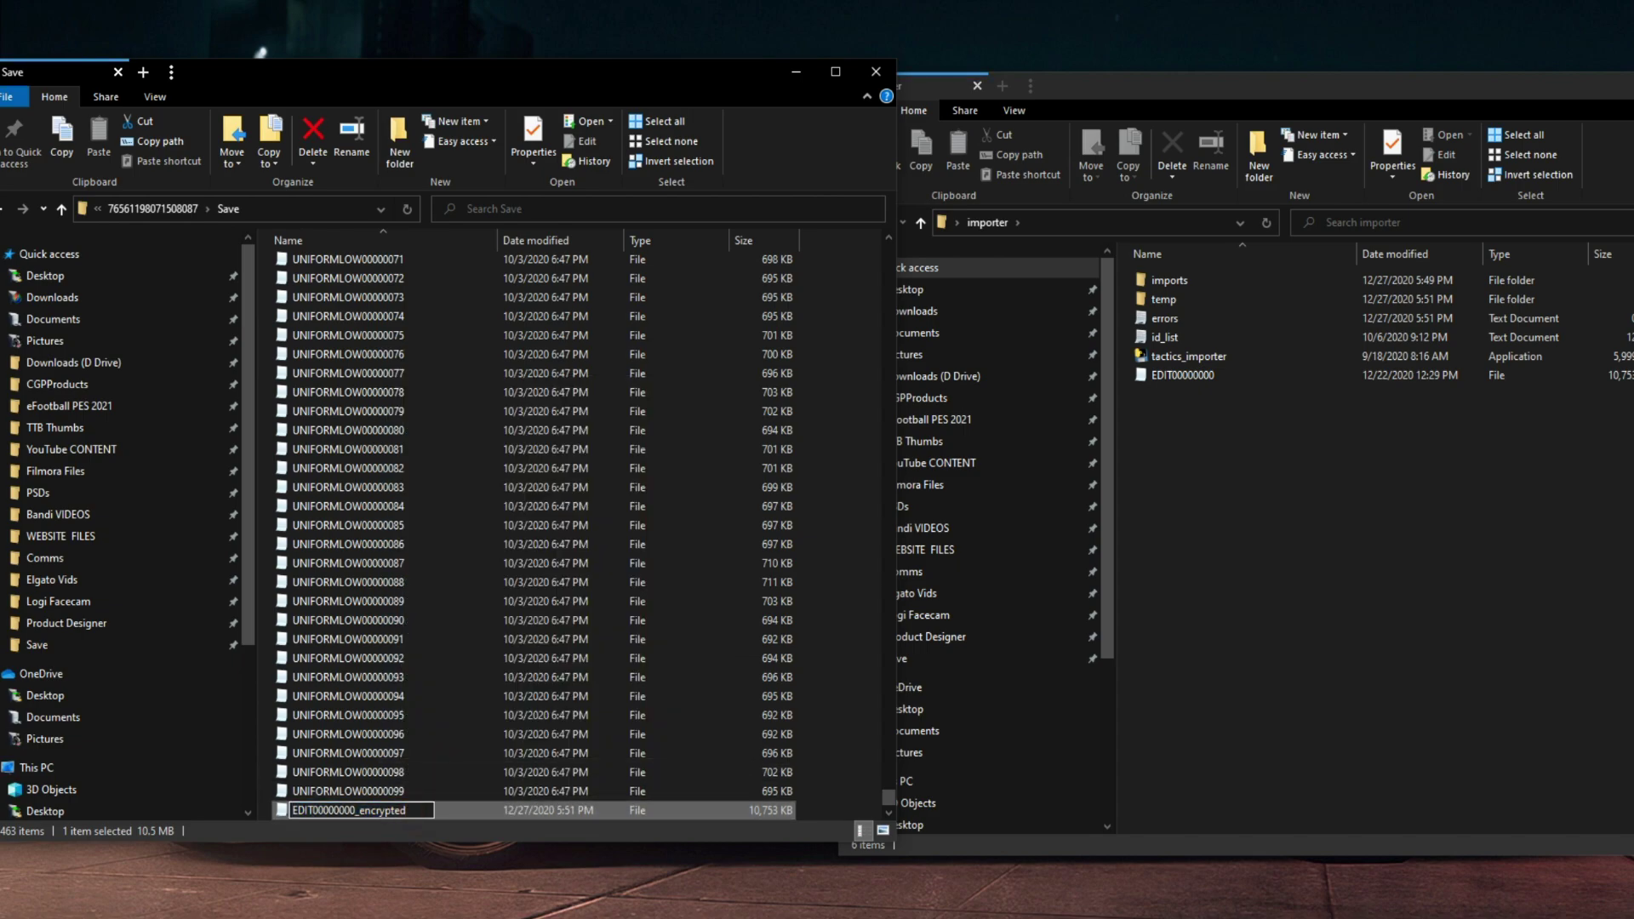
key(BackSpace)
key(BackSpace)
key(BackSpace)
key(BackSpace)
key(BackSpace)
key(BackSpace)
key(BackSpace)
key(BackSpace)
key(BackSpace)
key(BackSpace)
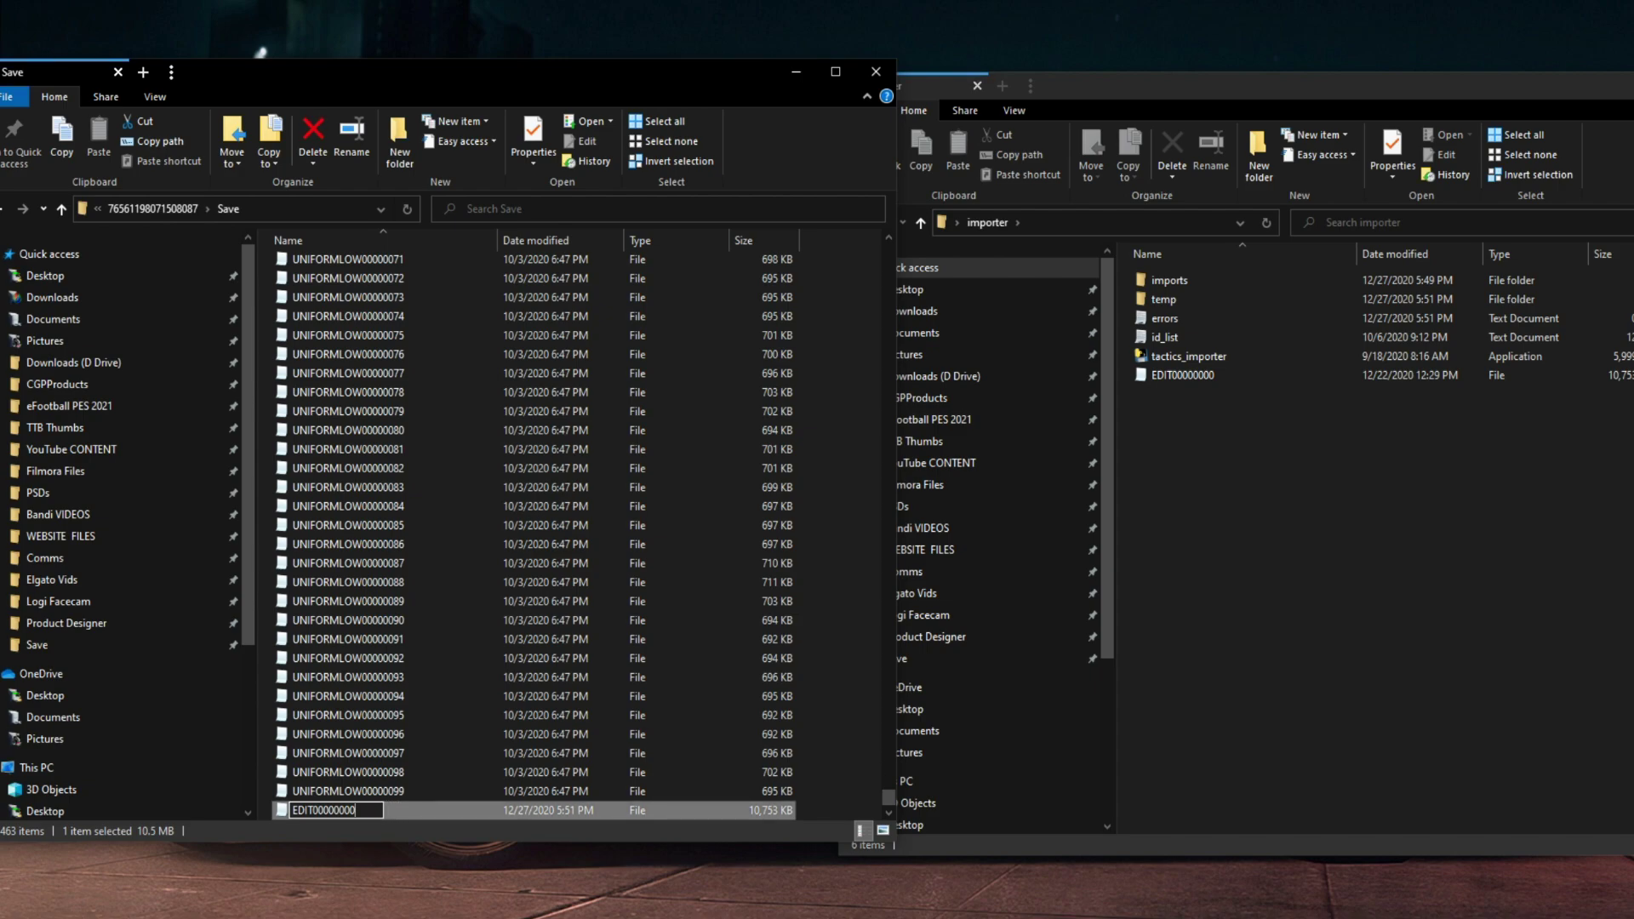
key(Return)
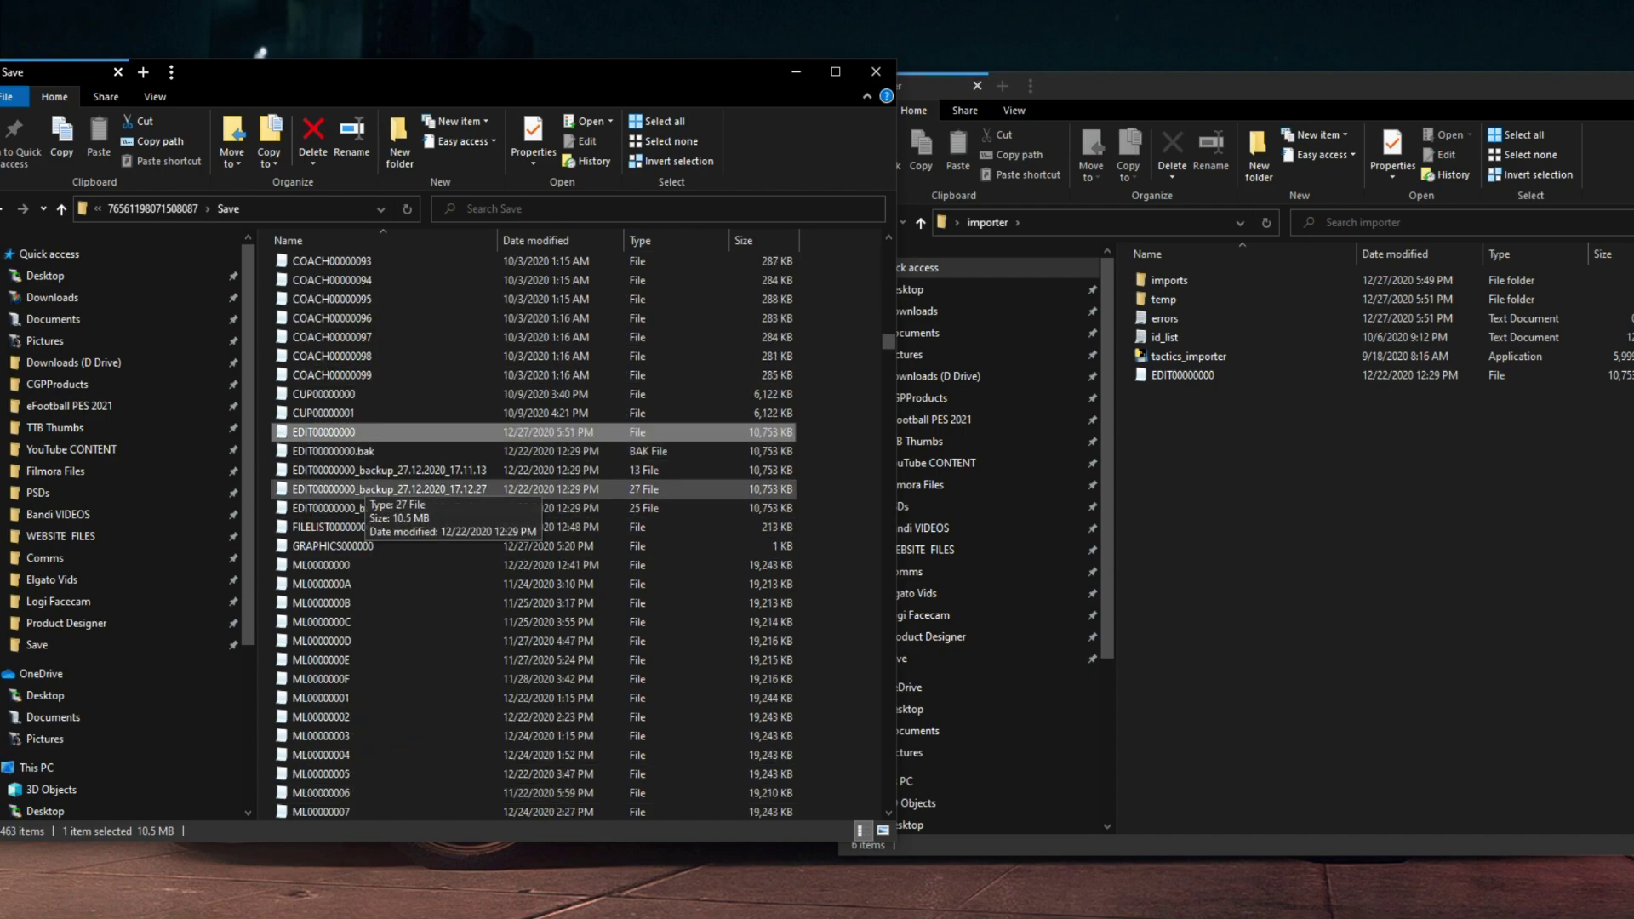
Step: Close the importer folder window and move the Save folder window to the middle of the desktop
drag(1442, 86, 1059, 118)
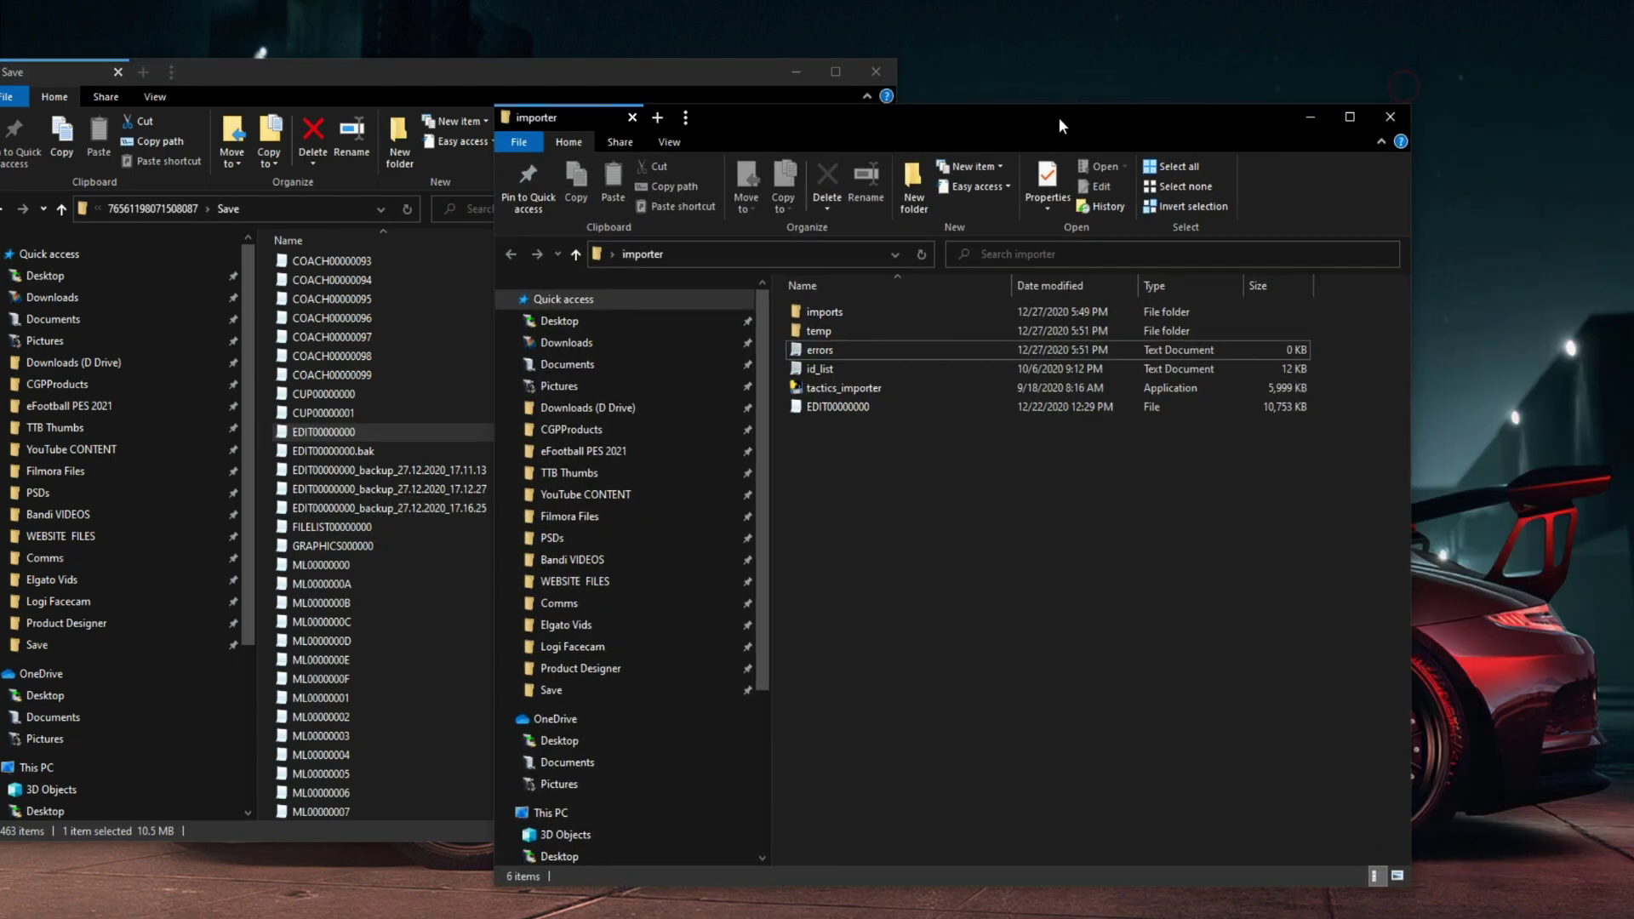
click(1391, 117)
drag(613, 85, 976, 83)
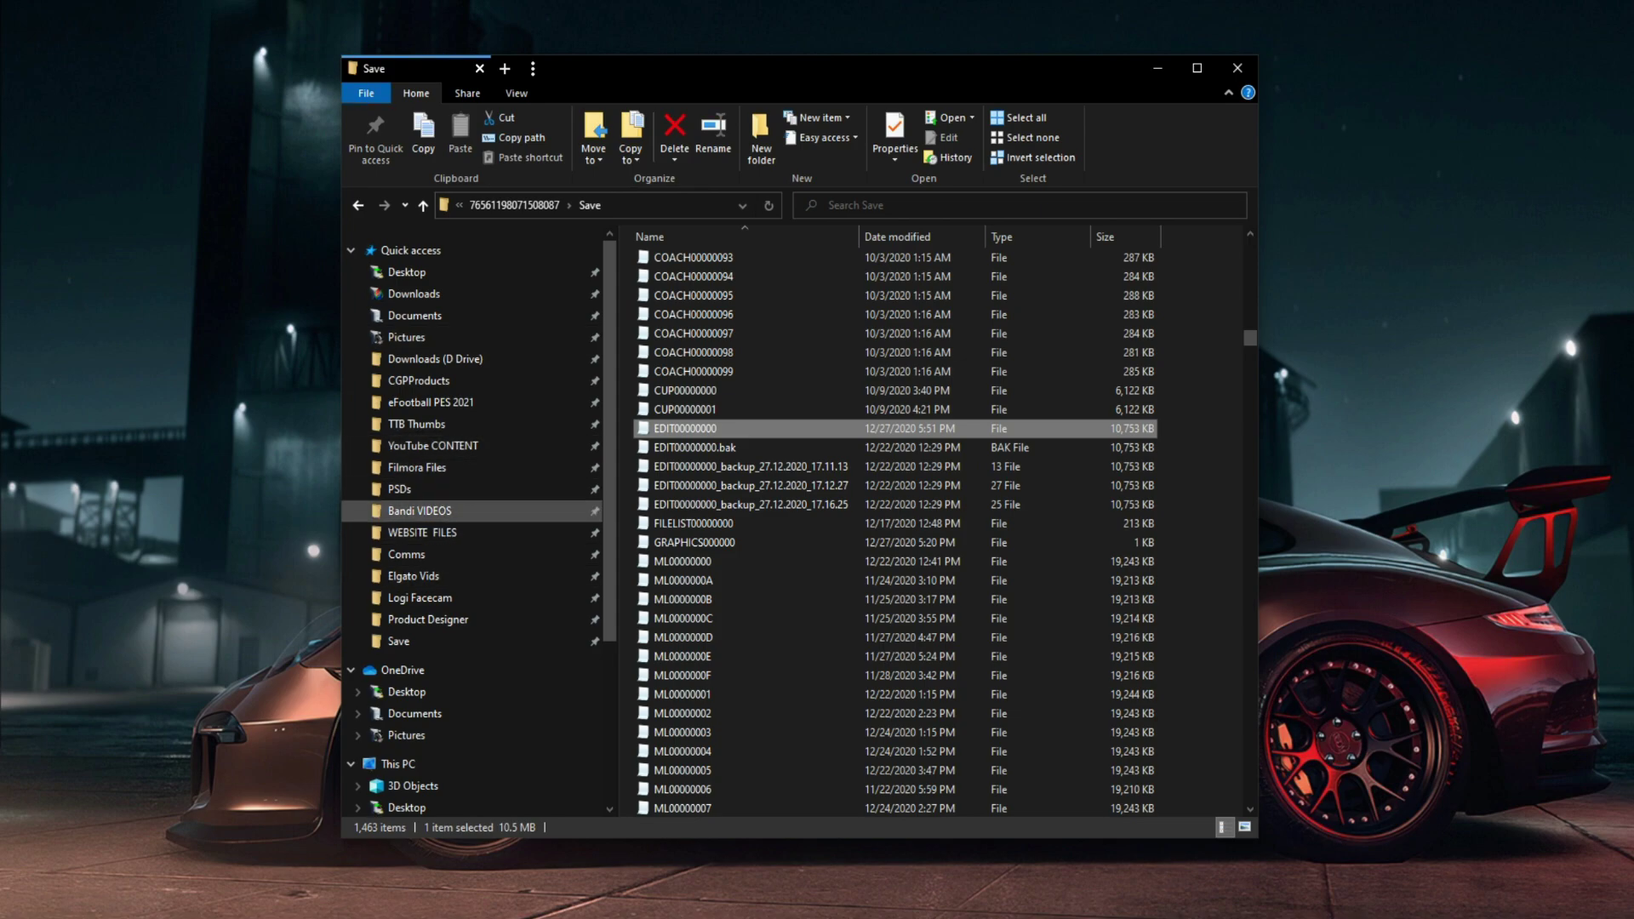
Step: Open the sider-7.0.0 folder inside the eFootball PES 2021 game folder and select the sider application
click(430, 402)
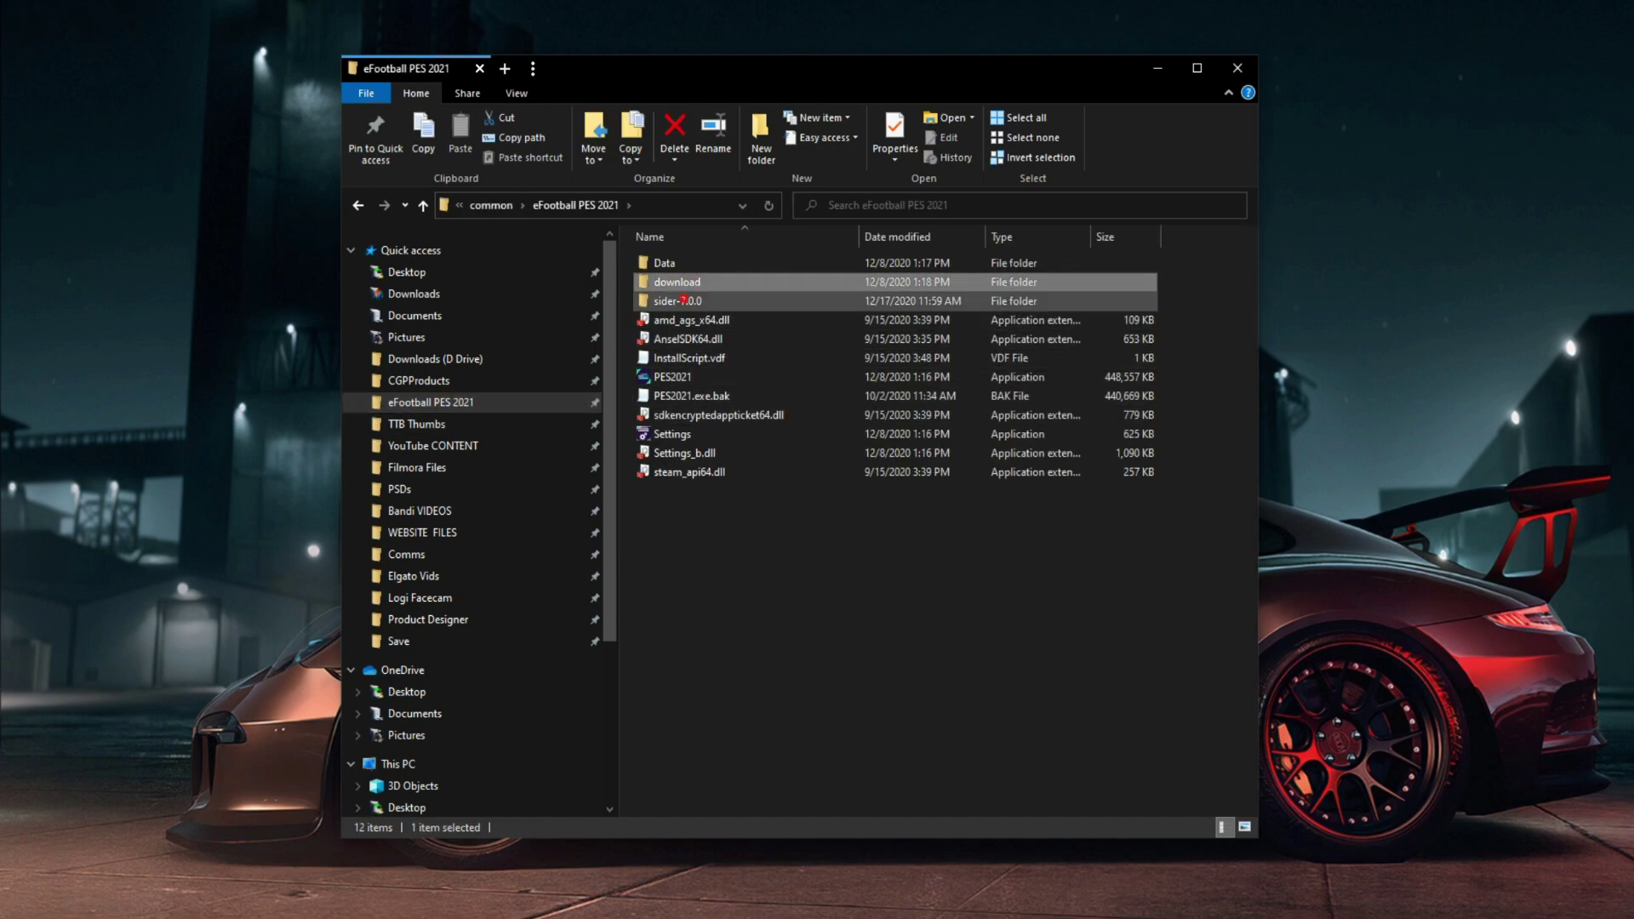
double_click(678, 300)
click(688, 473)
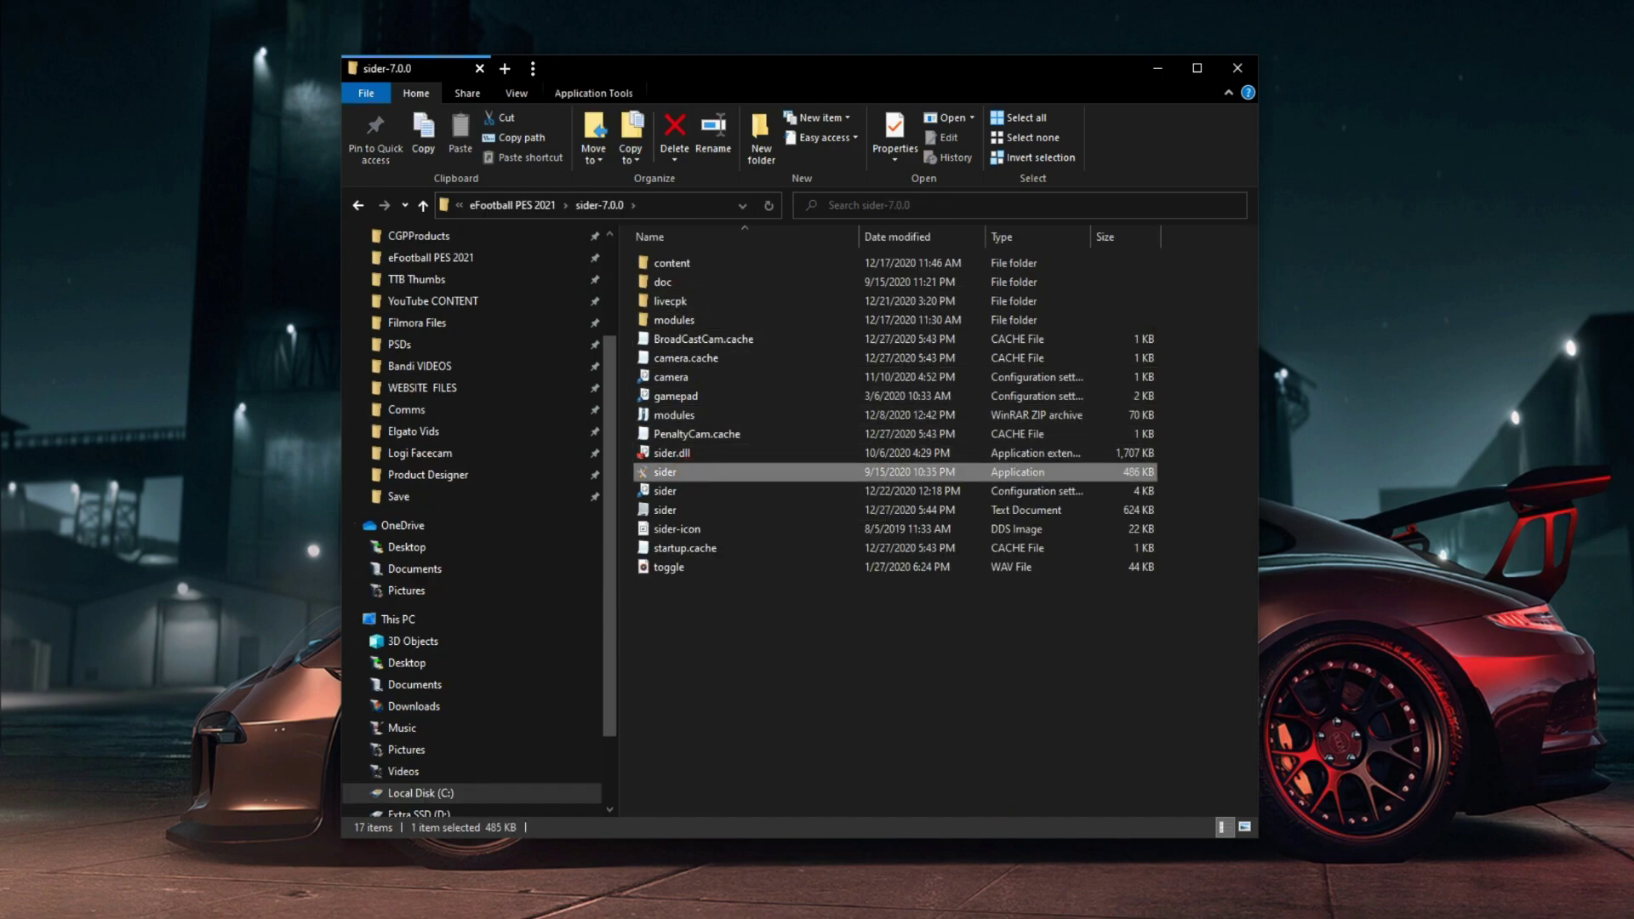